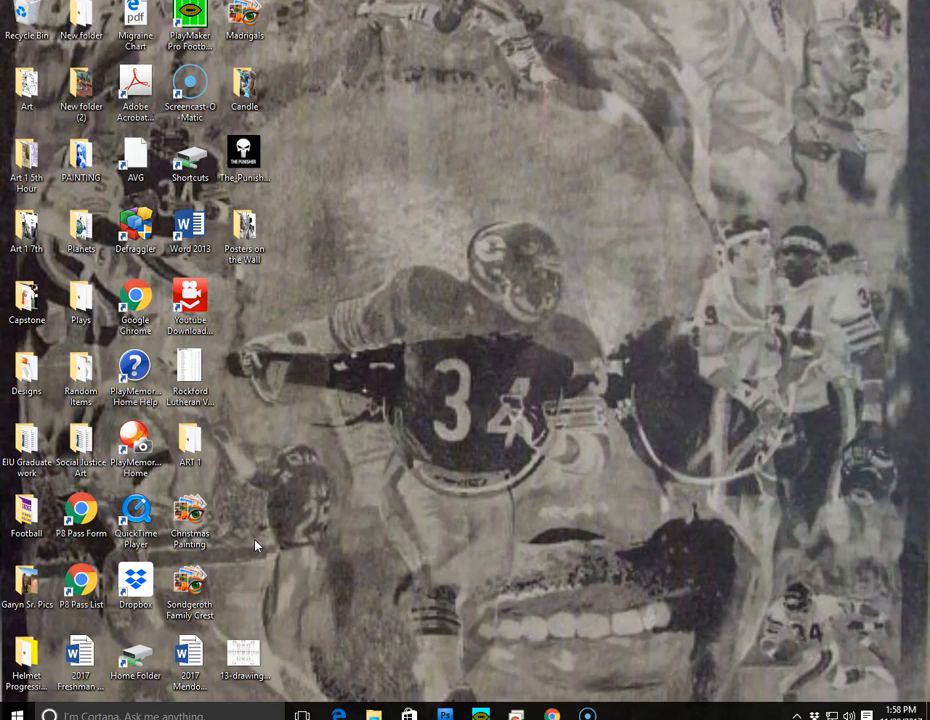
Launch Adobe Photoshop CS4 and restore its window to a smaller size that fits on the desktop
{"action": "left_click", "coordinate": [18, 712]}
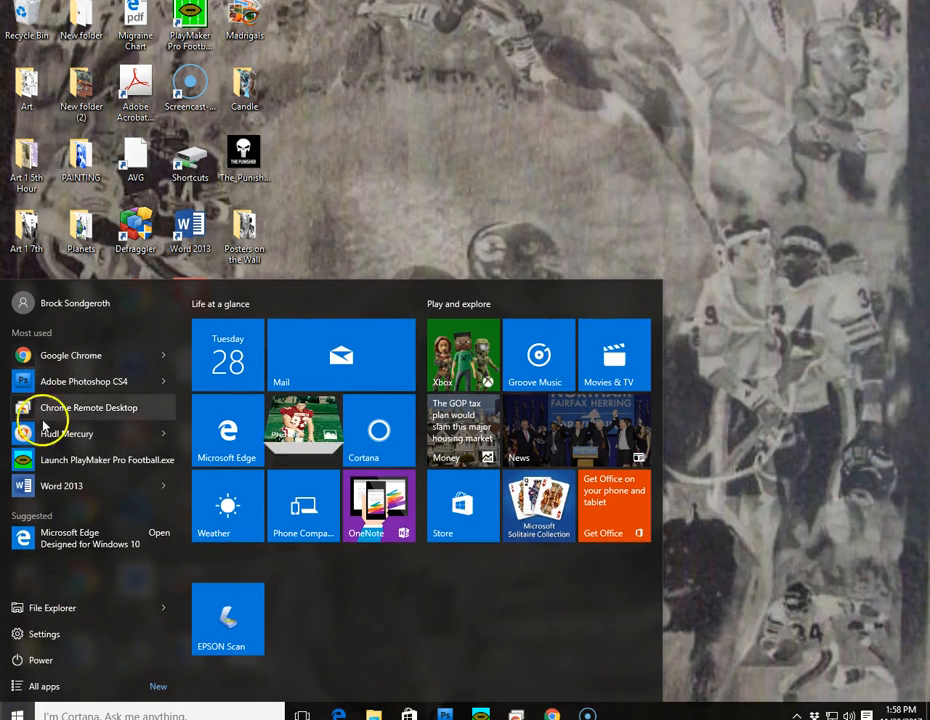
{"action": "left_click", "coordinate": [47, 688]}
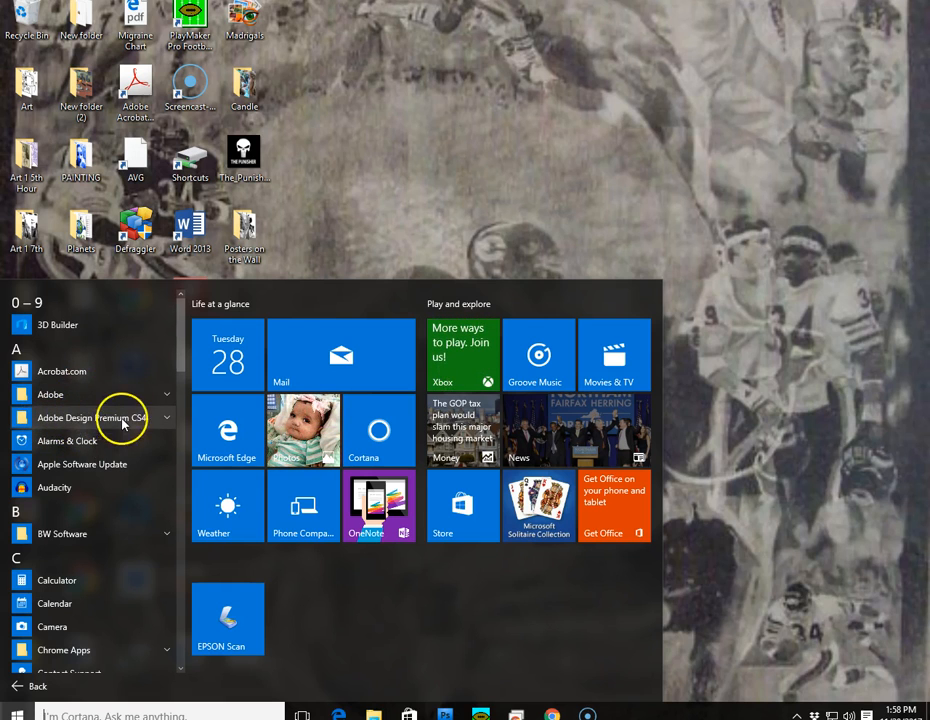
{"action": "left_click", "coordinate": [162, 424]}
{"action": "scroll", "coordinate": [116, 502], "scroll_direction": "down", "scroll_amount": 3}
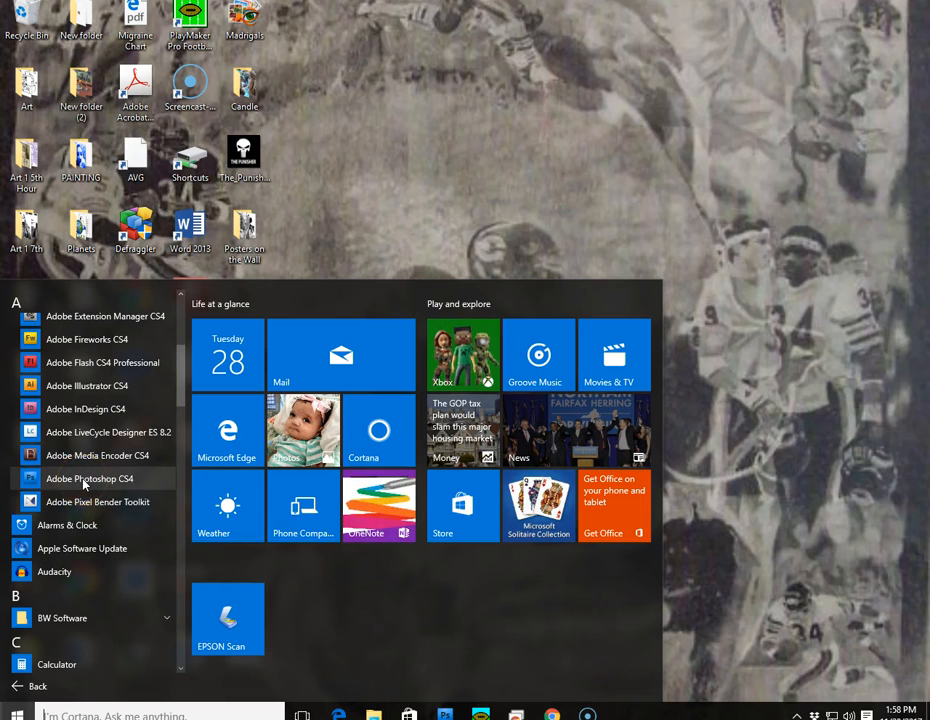
{"action": "left_click", "coordinate": [88, 479]}
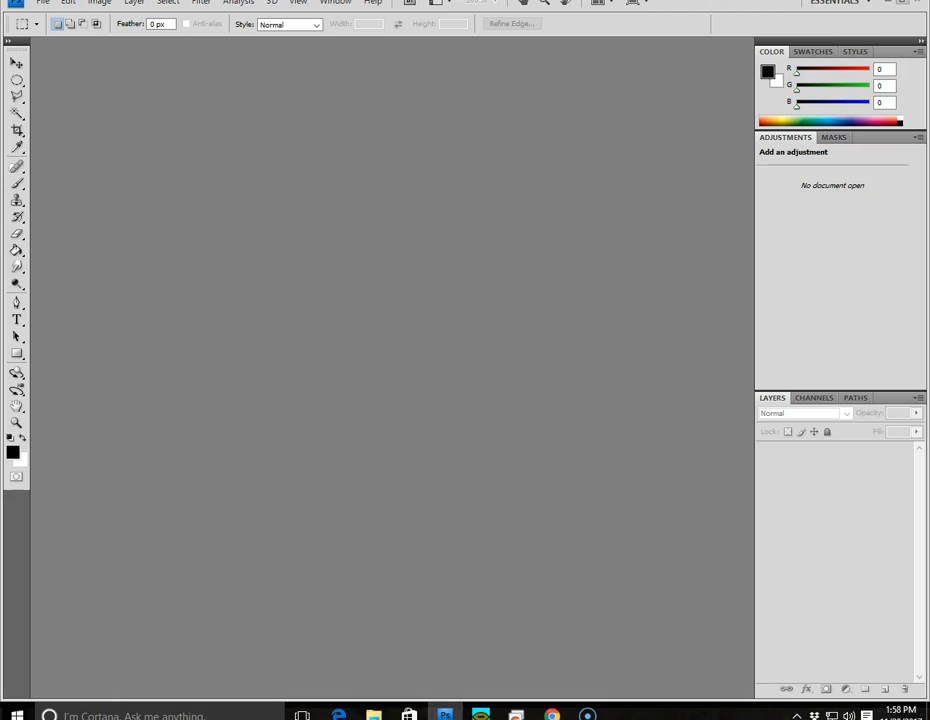
{"action": "left_click", "coordinate": [902, 5]}
{"action": "left_click_drag", "start_coordinate": [703, 24], "coordinate": [707, 19]}
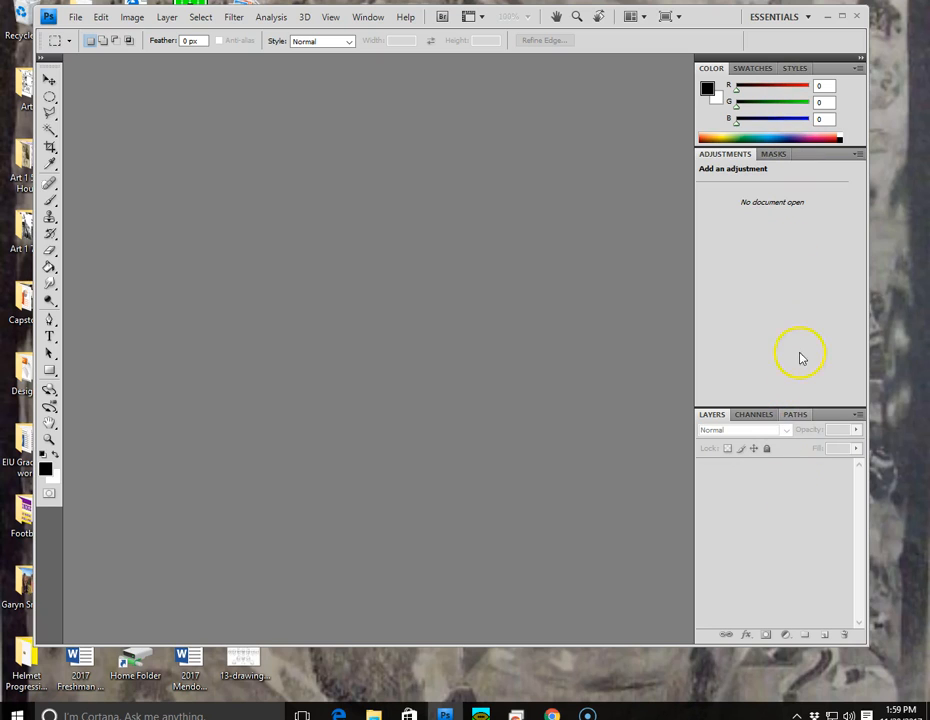
Apply the Essentials (Default) workspace and arrange the tool palette in two columns
{"action": "left_click", "coordinate": [368, 18]}
{"action": "mouse_move", "coordinate": [372, 47]}
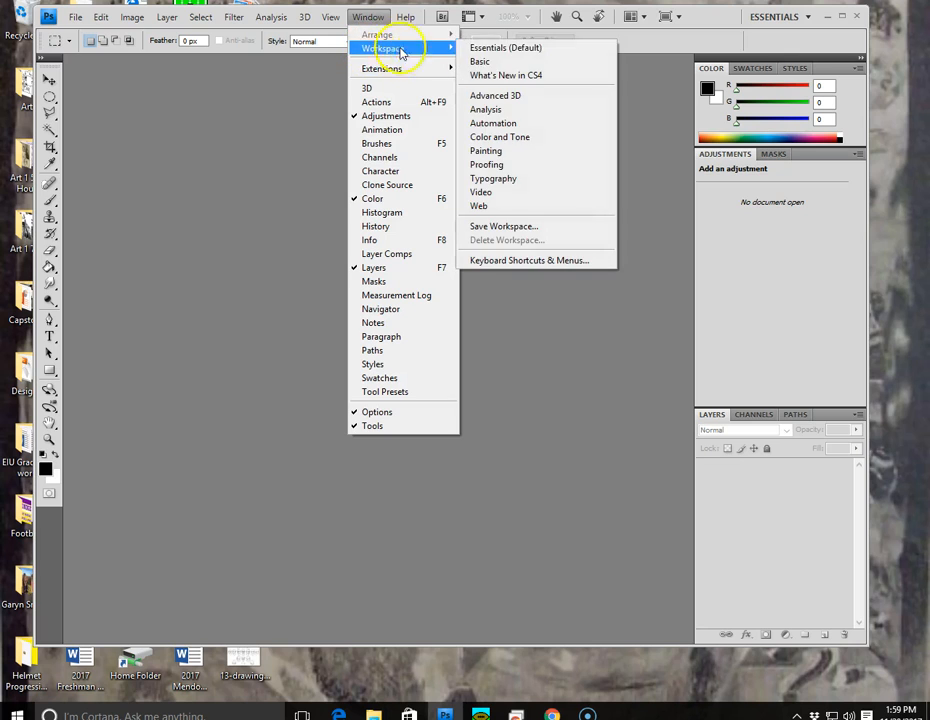
{"action": "left_click", "coordinate": [486, 52]}
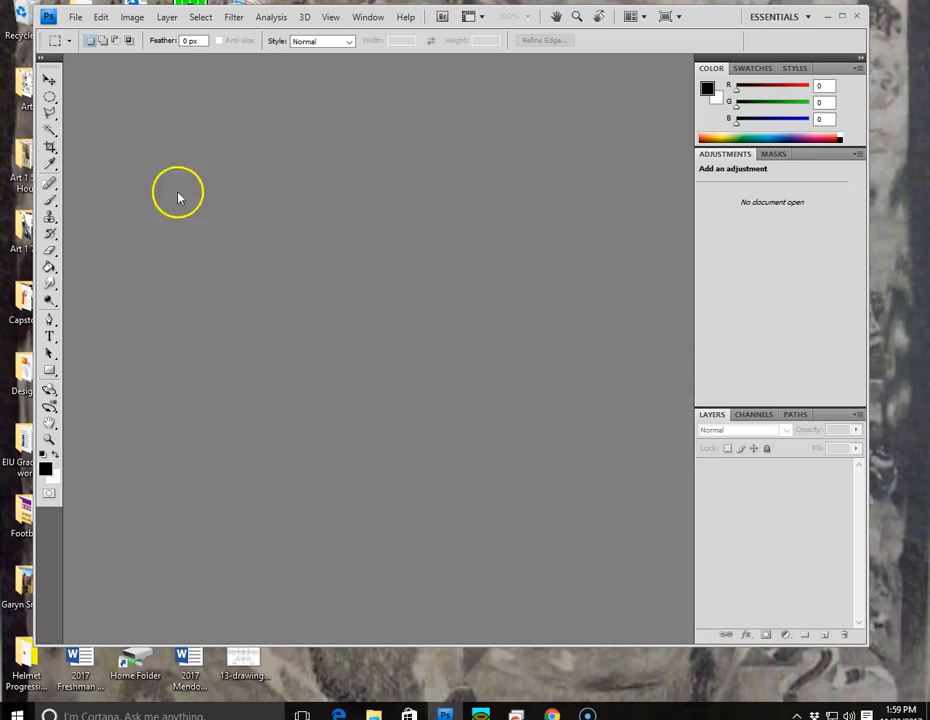
{"action": "left_click", "coordinate": [41, 58]}
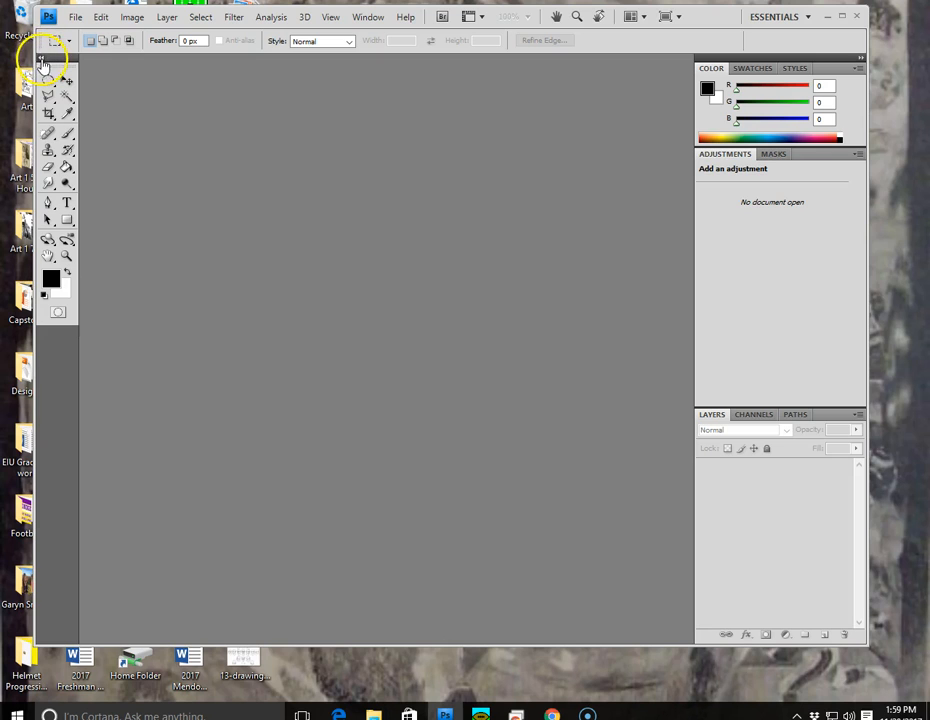
{"action": "left_click", "coordinate": [41, 59]}
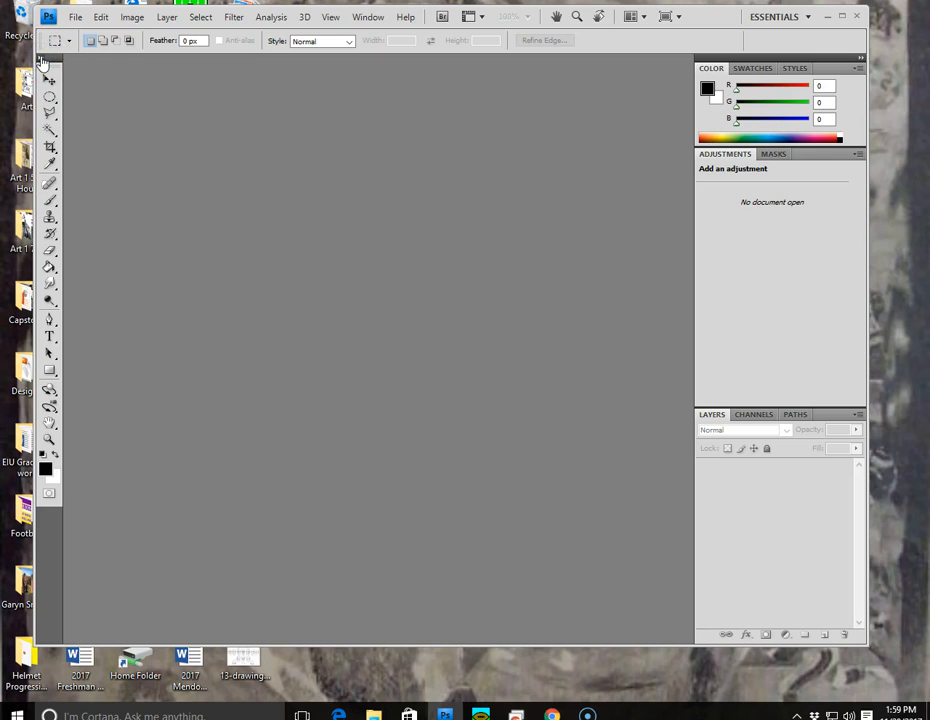
{"action": "left_click", "coordinate": [41, 58]}
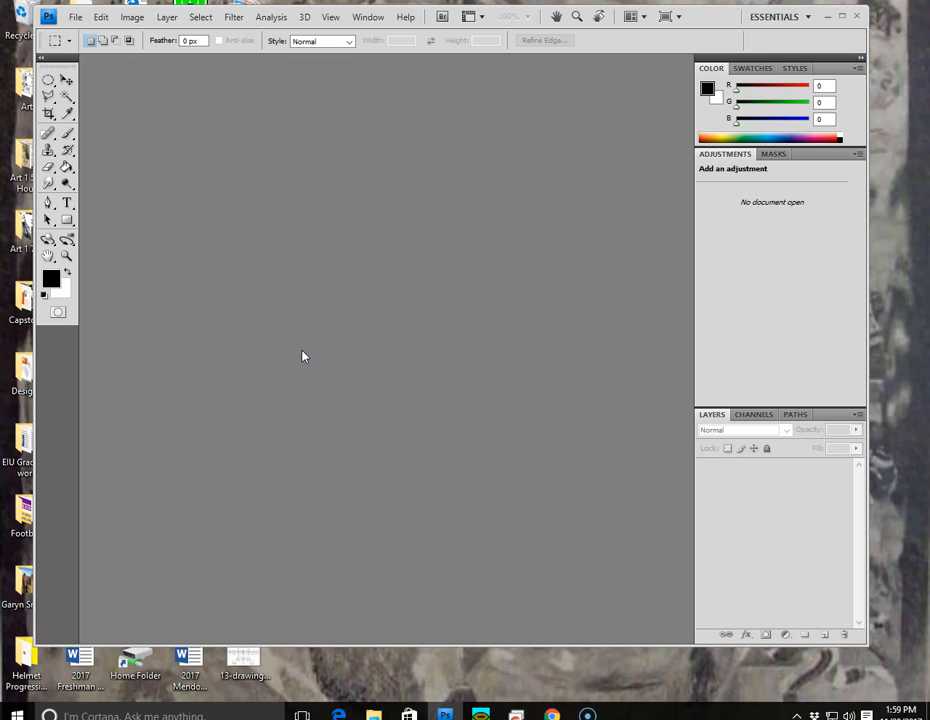
Switch to Chrome in a smaller window and refresh the Gmail inbox
{"action": "left_click", "coordinate": [552, 712]}
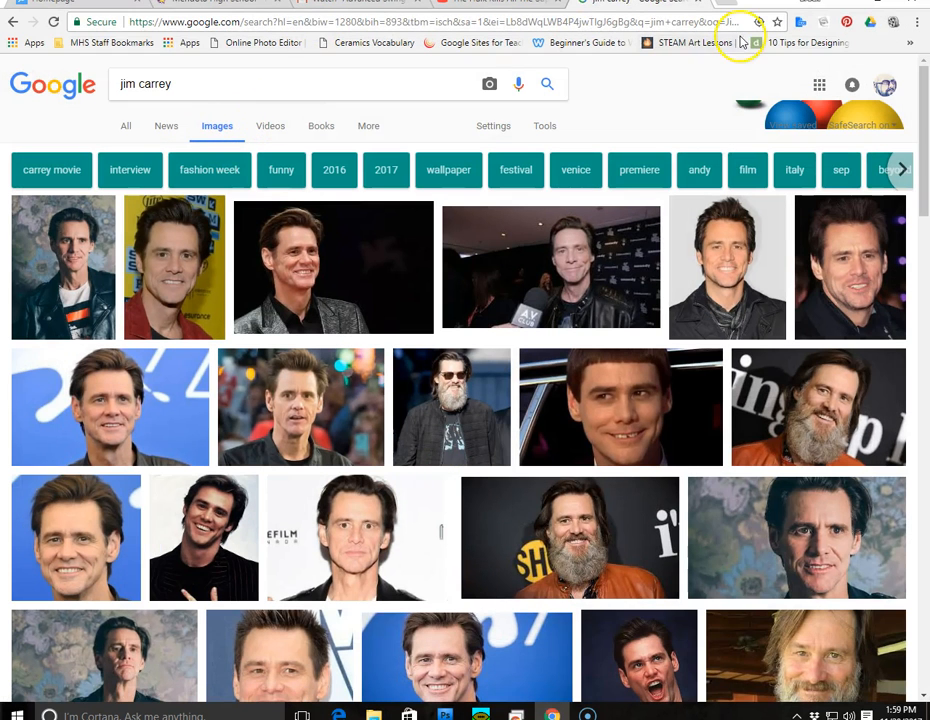
{"action": "left_click", "coordinate": [880, 3]}
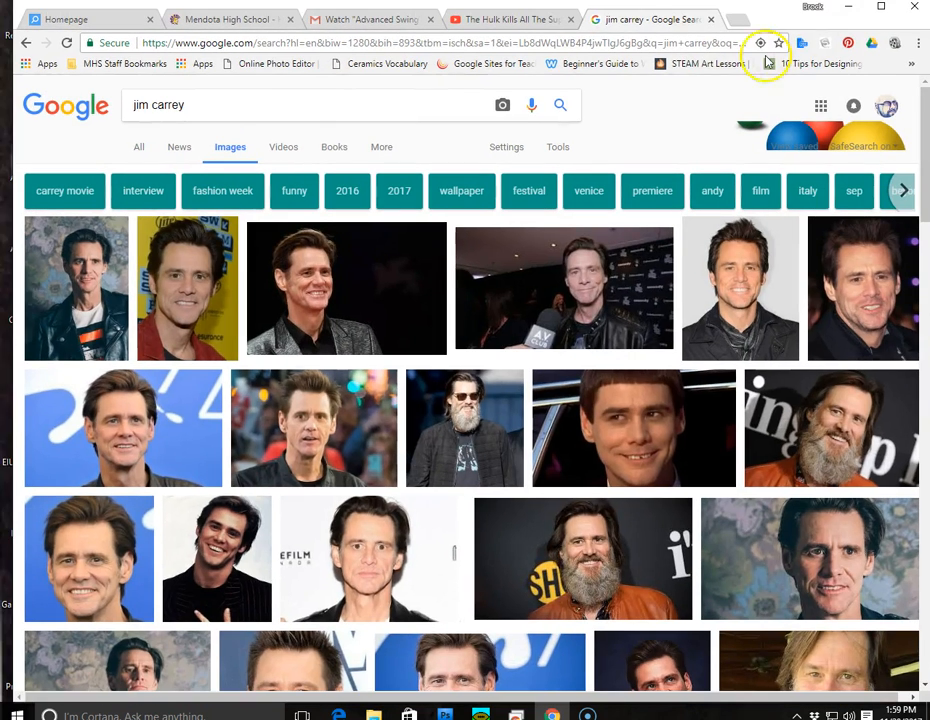
{"action": "left_click", "coordinate": [386, 24]}
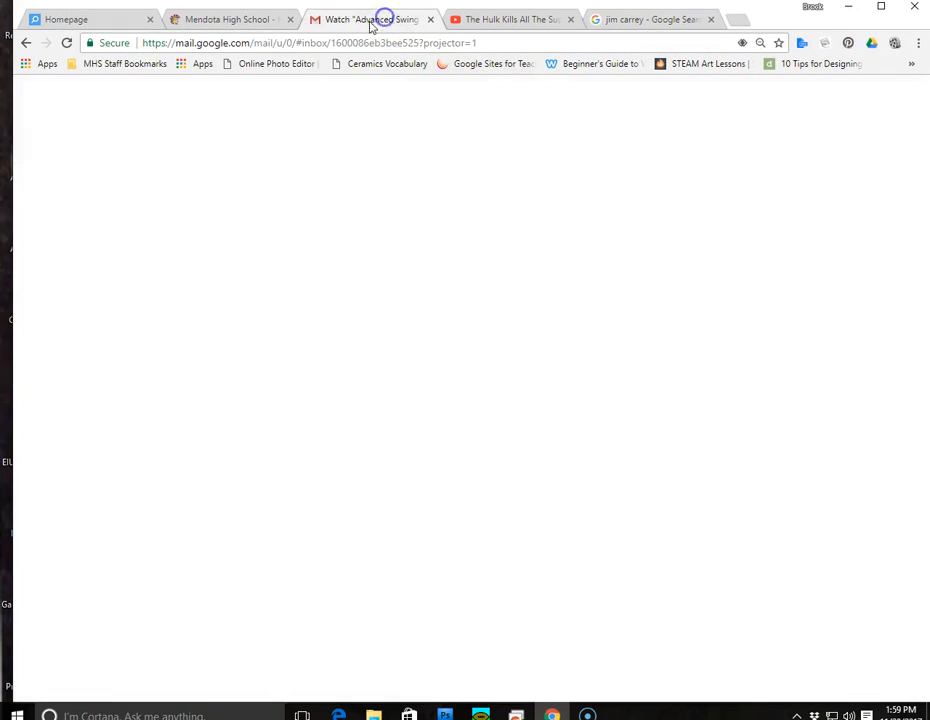
{"action": "left_click", "coordinate": [31, 93]}
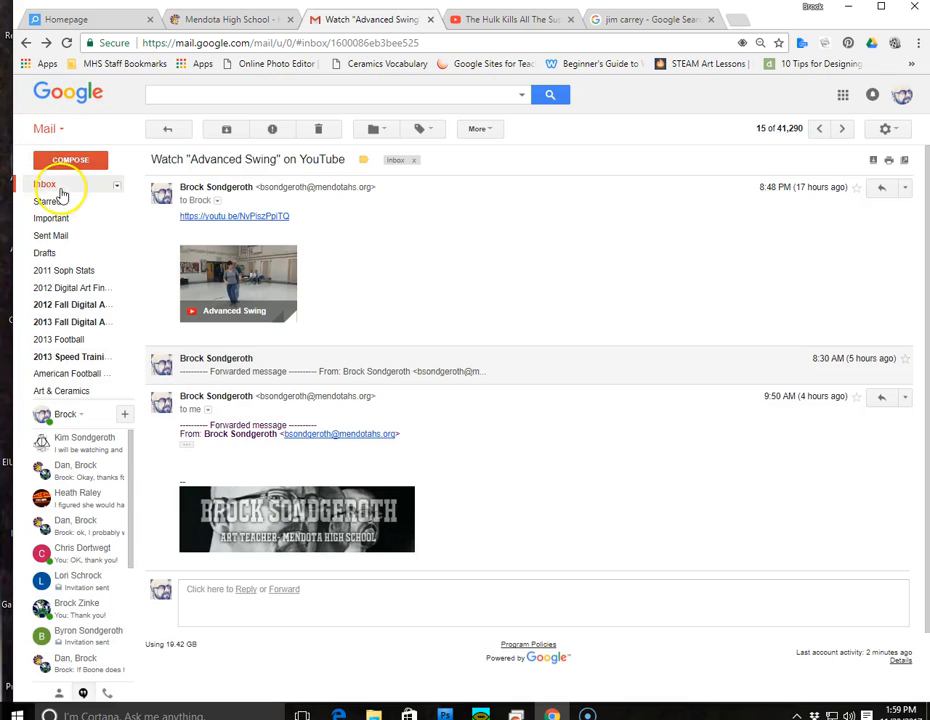
{"action": "left_click", "coordinate": [45, 184]}
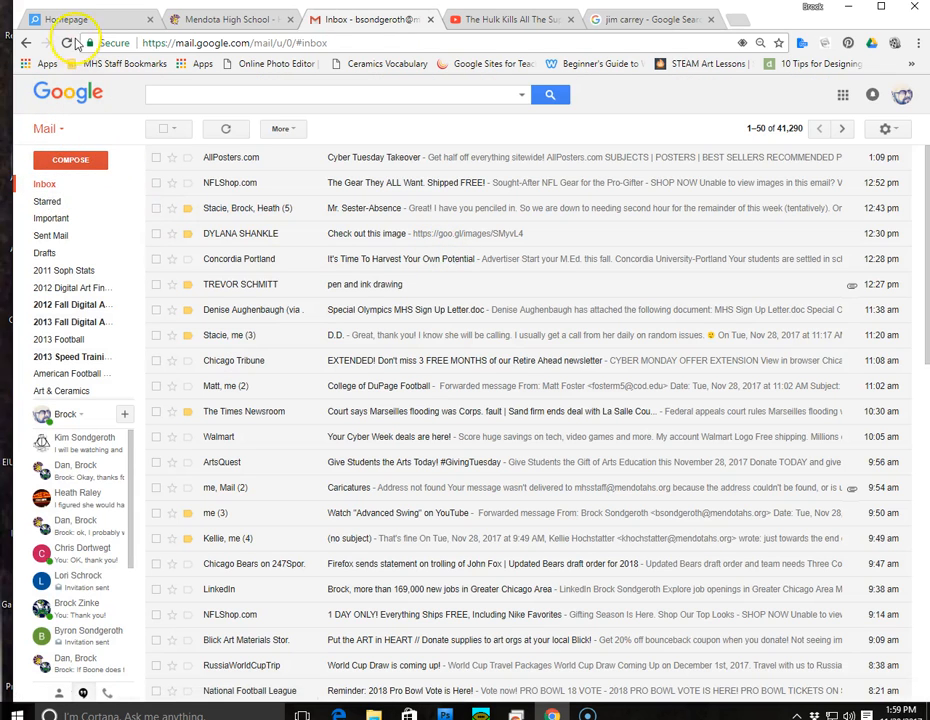
{"action": "left_click", "coordinate": [67, 43]}
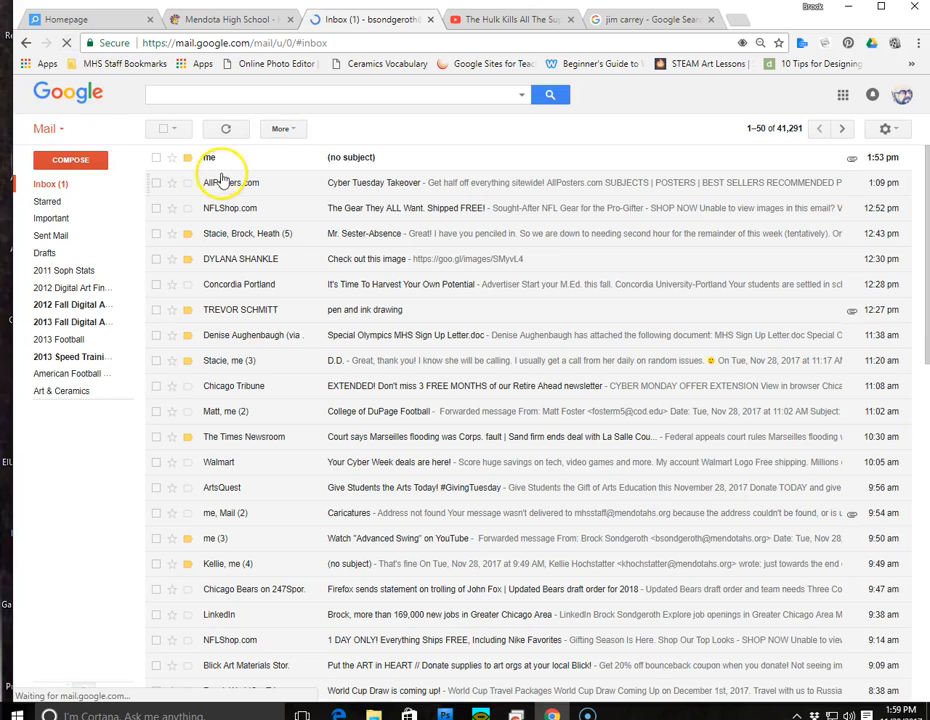
Download the photo attached to the newest no-subject email and open the downloaded JPG
{"action": "left_click", "coordinate": [355, 160]}
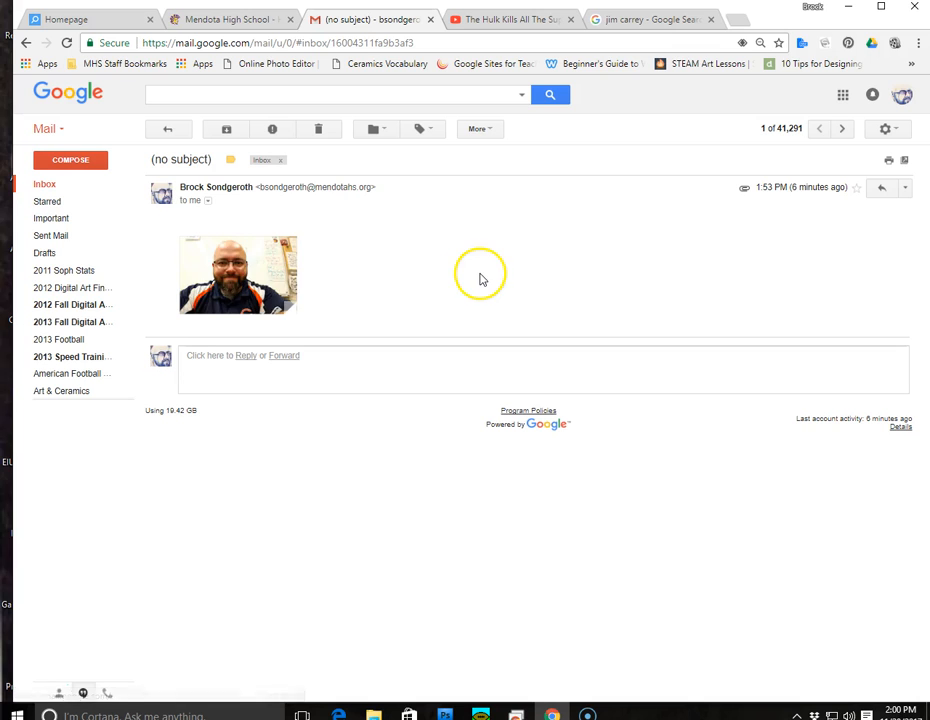
{"action": "left_click", "coordinate": [212, 300]}
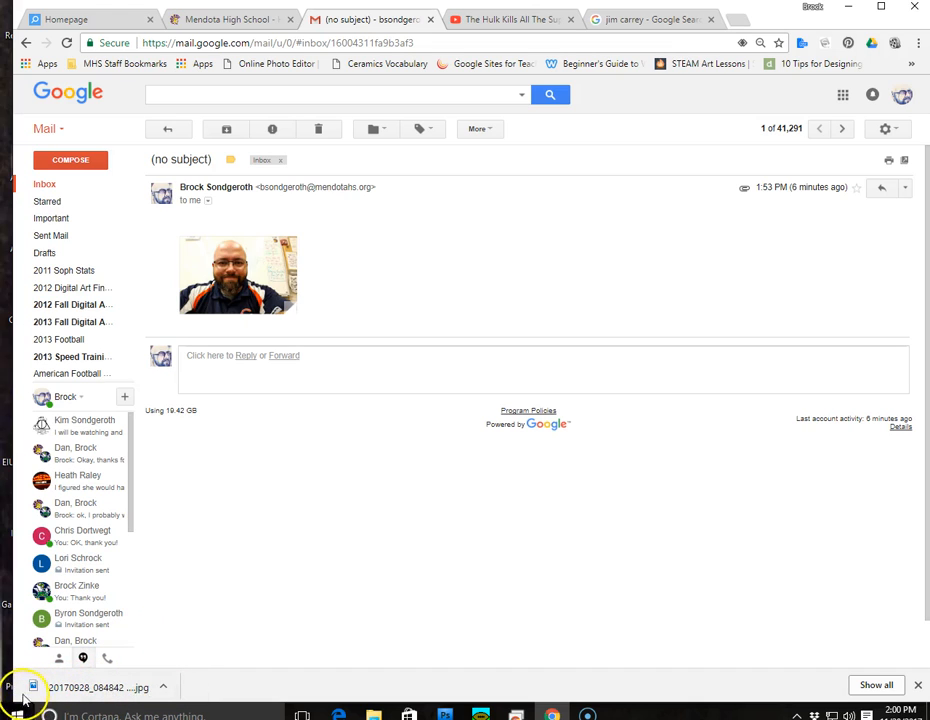
{"action": "left_click", "coordinate": [106, 688]}
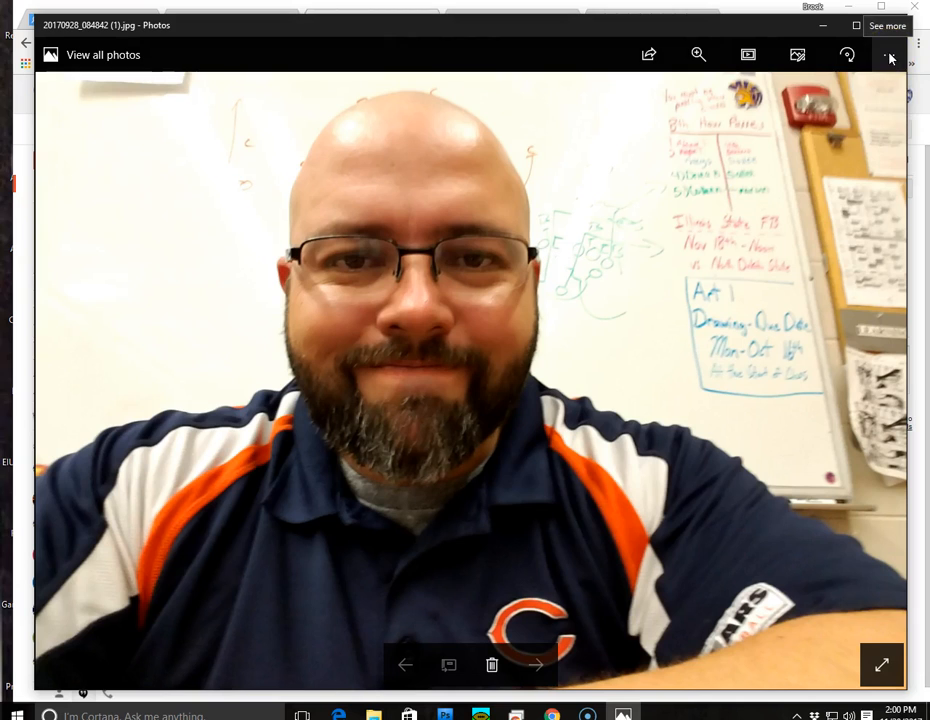
Open the downloaded portrait photo from the Photos viewer with Adobe Photoshop CS4
{"action": "left_click", "coordinate": [889, 57]}
{"action": "left_click", "coordinate": [821, 99]}
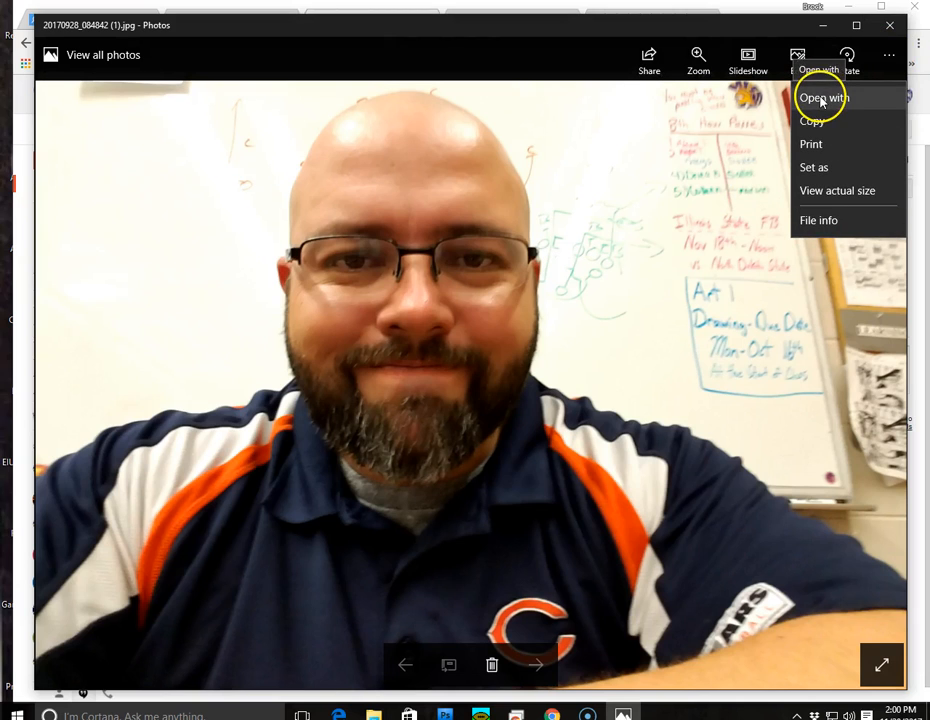
{"action": "left_click", "coordinate": [810, 100]}
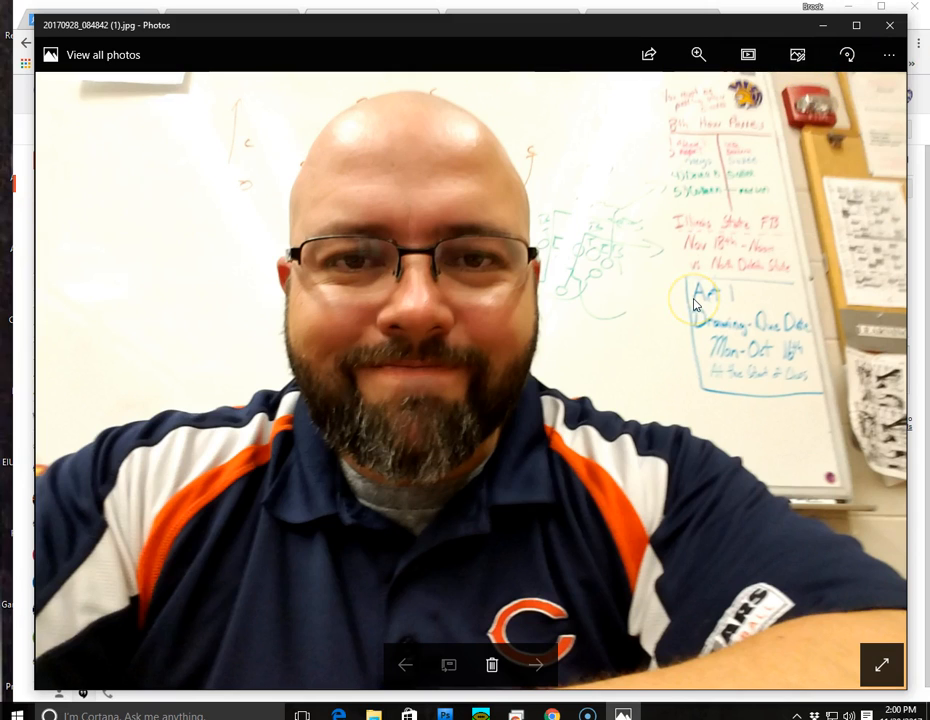
{"action": "left_click", "coordinate": [889, 61]}
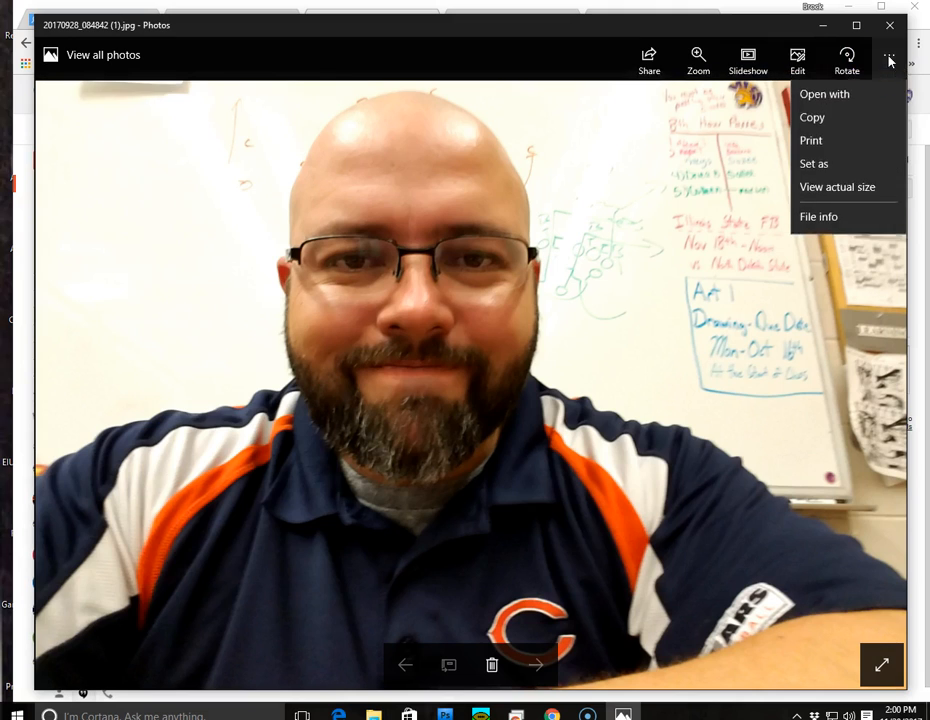
{"action": "left_click", "coordinate": [832, 95]}
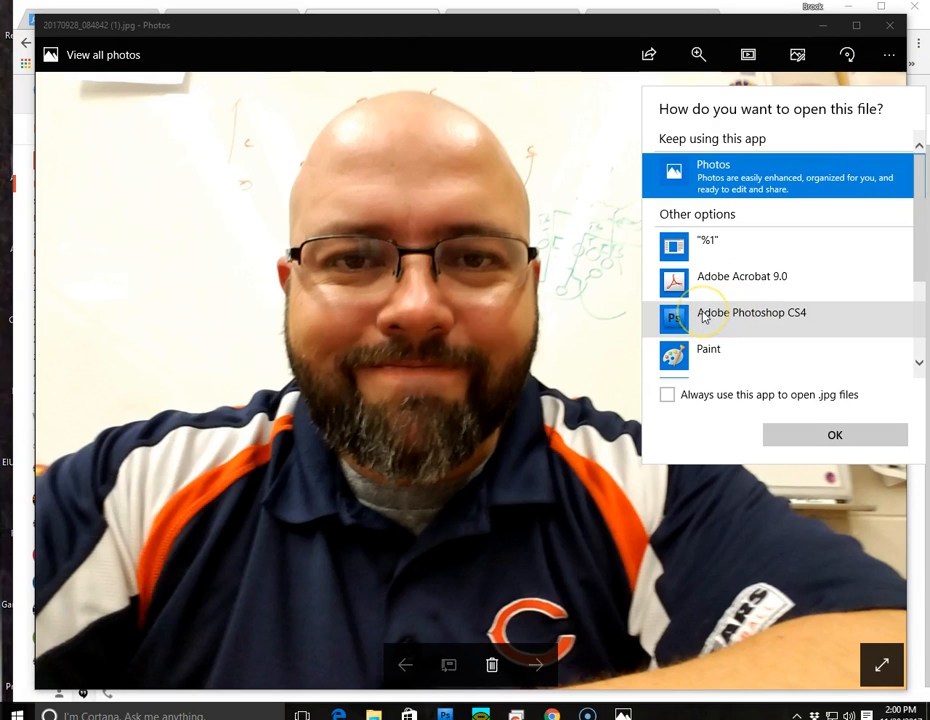
{"action": "left_click", "coordinate": [703, 315]}
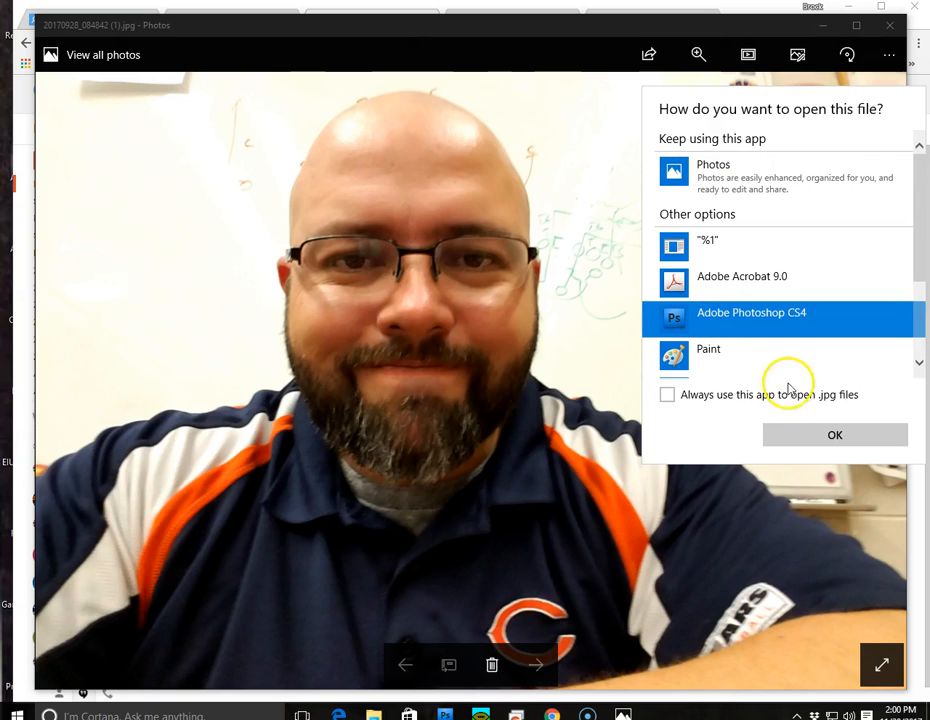
{"action": "left_click", "coordinate": [810, 434]}
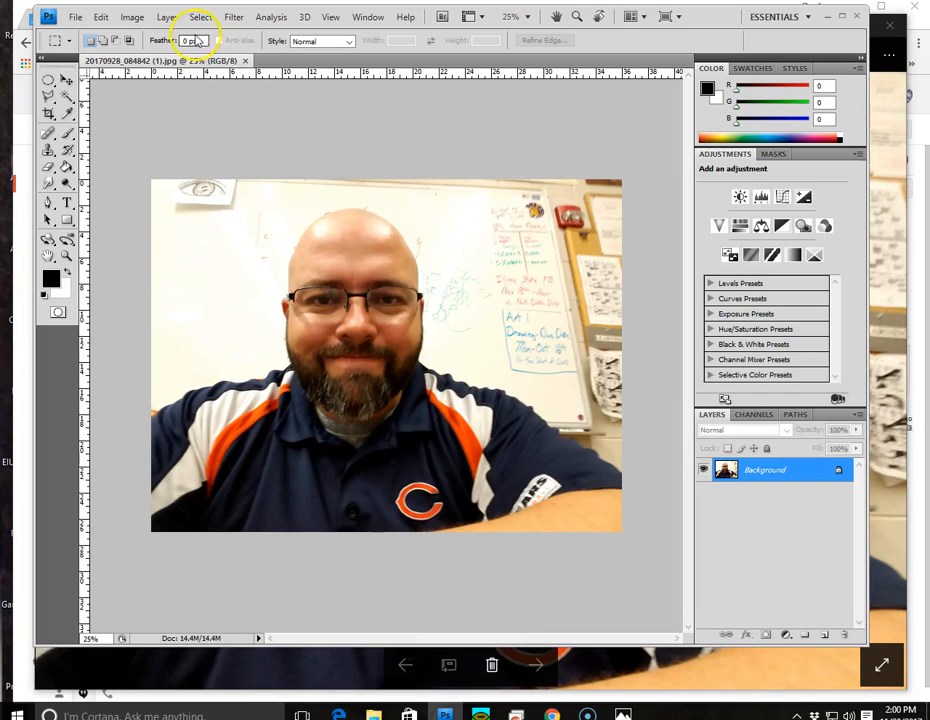
Return to Chrome and filter the Google image results for jim carrey to Medium size
{"action": "mouse_move", "coordinate": [552, 713]}
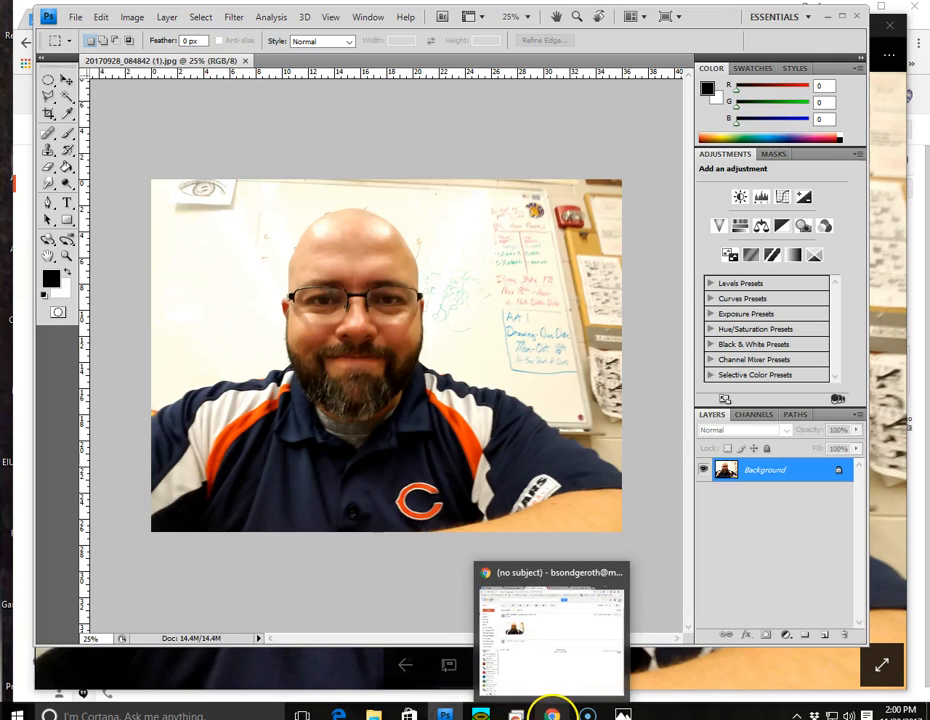
{"action": "left_click", "coordinate": [552, 625]}
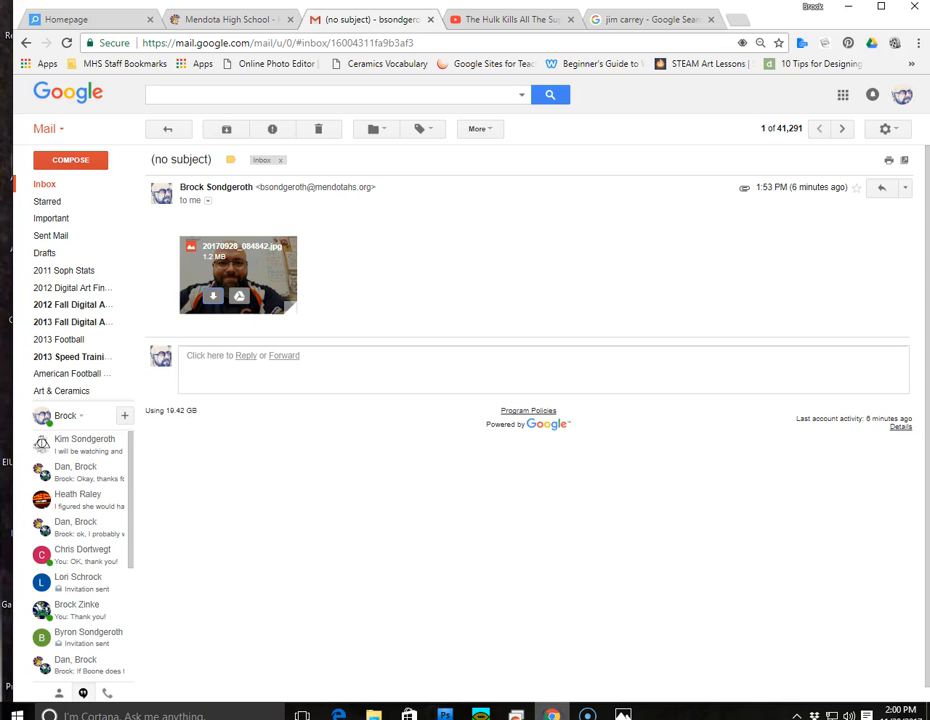
{"action": "left_click", "coordinate": [628, 21]}
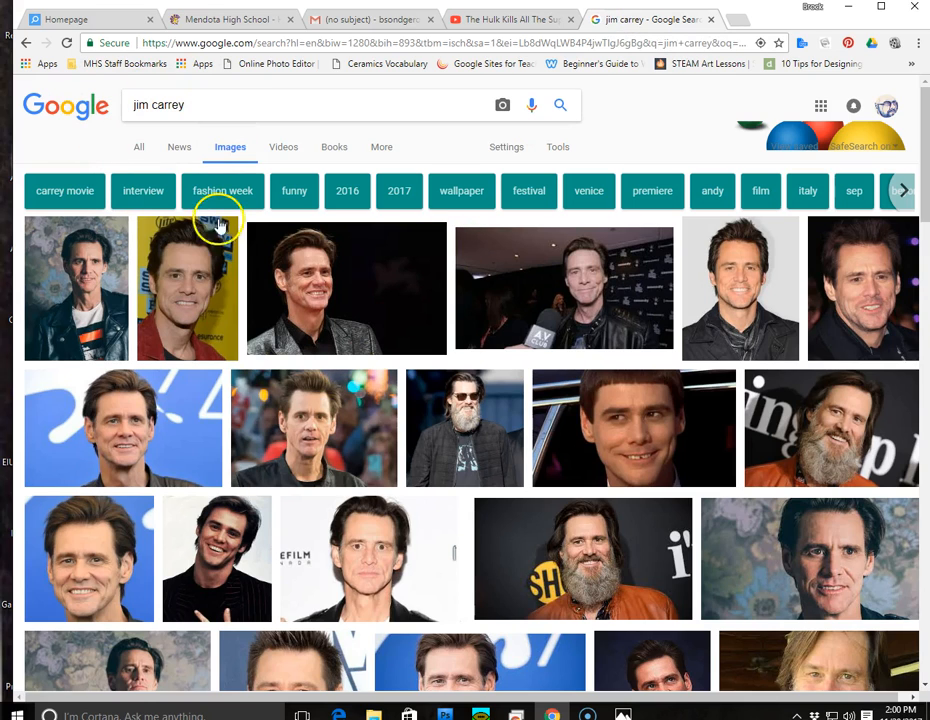
{"action": "left_click", "coordinate": [557, 150]}
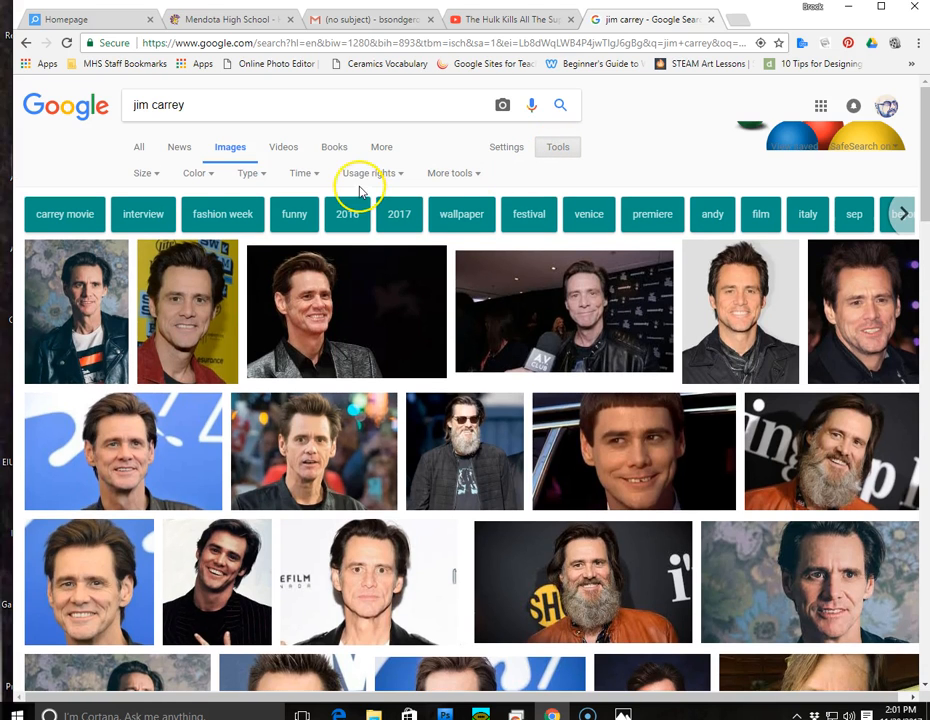
{"action": "left_click", "coordinate": [155, 176]}
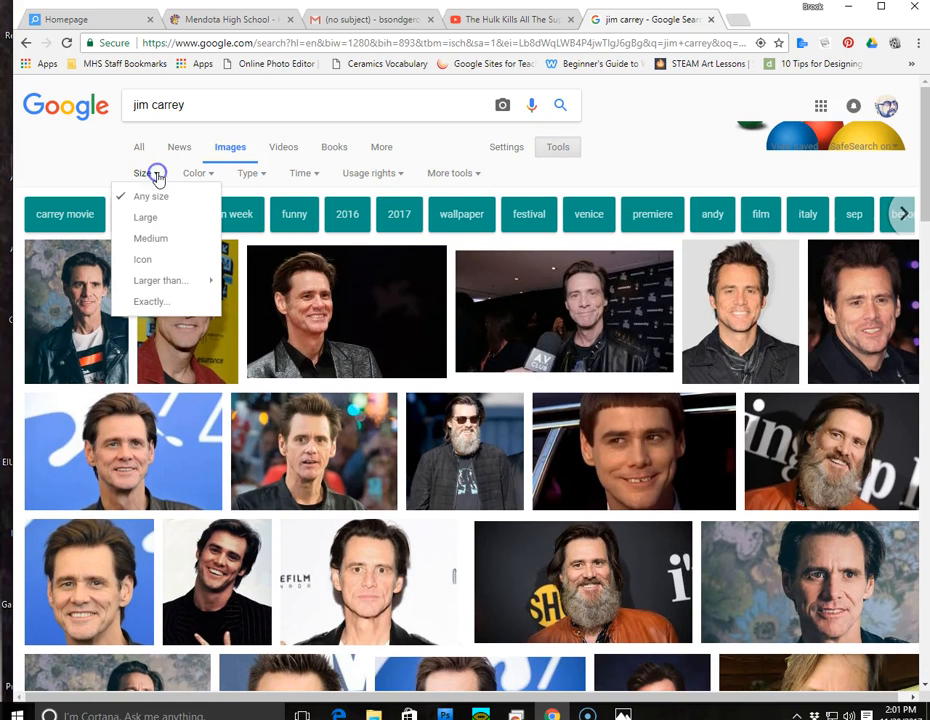
{"action": "left_click", "coordinate": [145, 238]}
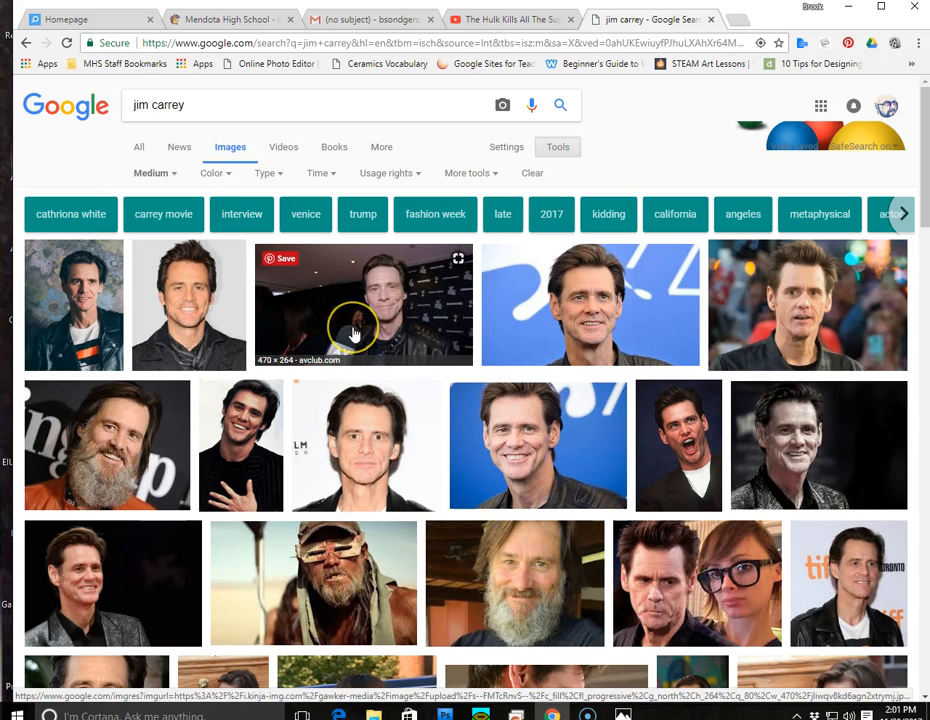
Copy the enlarged front-facing Jim Carrey portrait with the light grey background and switch back to Photoshop
{"action": "left_click", "coordinate": [208, 314]}
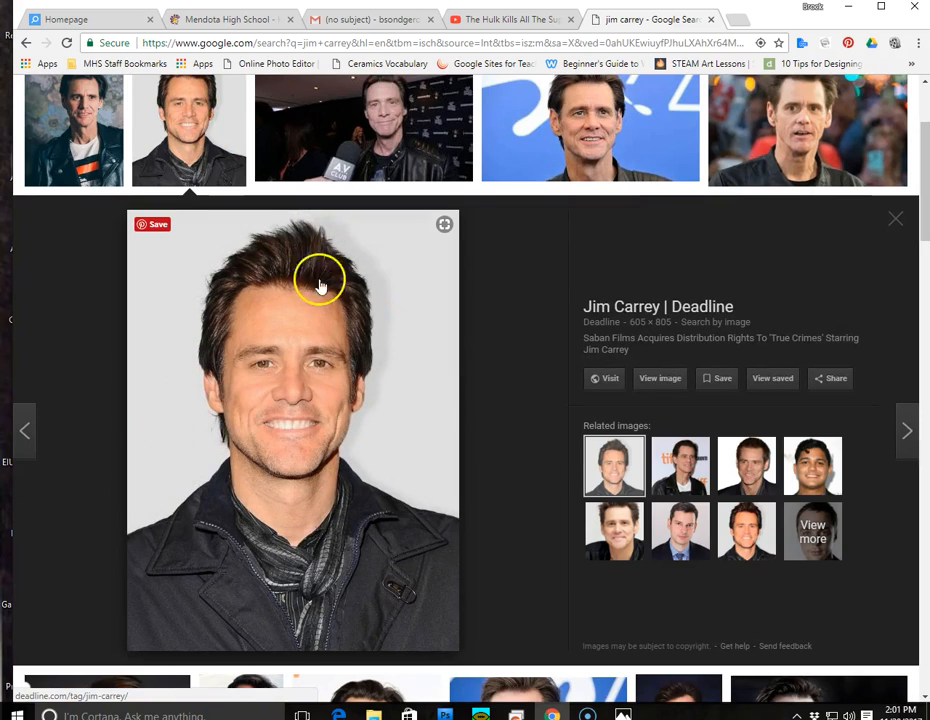
{"action": "right_click", "coordinate": [296, 408]}
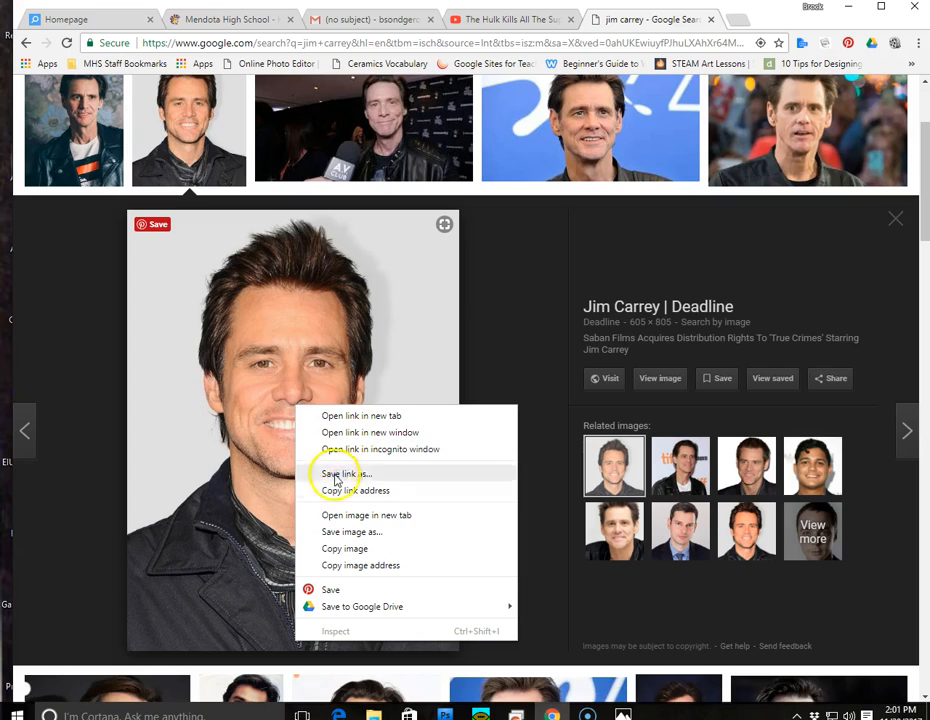
{"action": "left_click", "coordinate": [343, 549]}
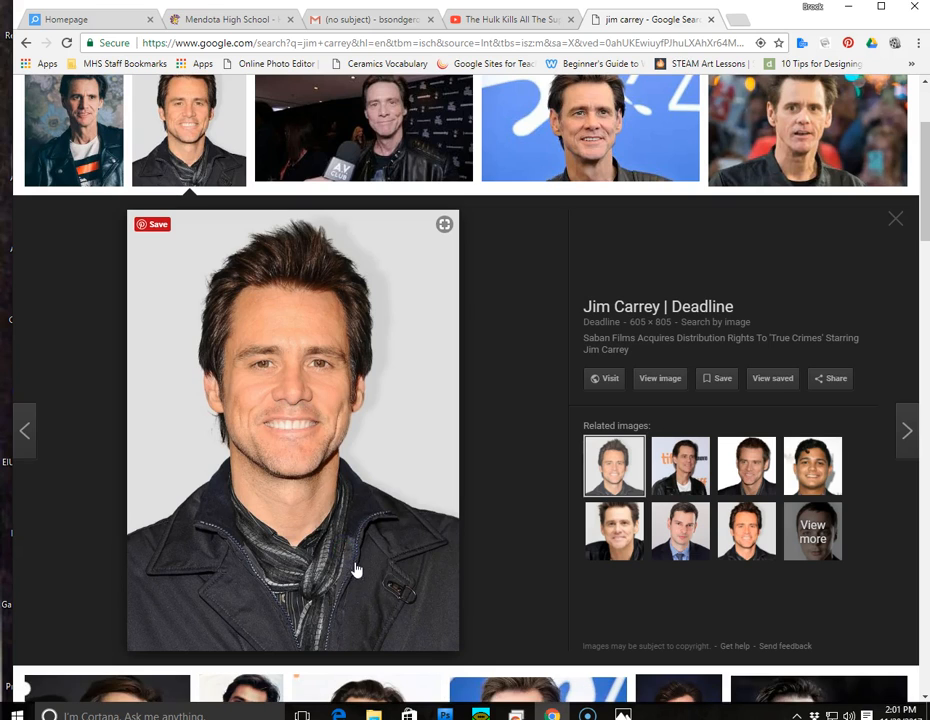
{"action": "left_click", "coordinate": [446, 713]}
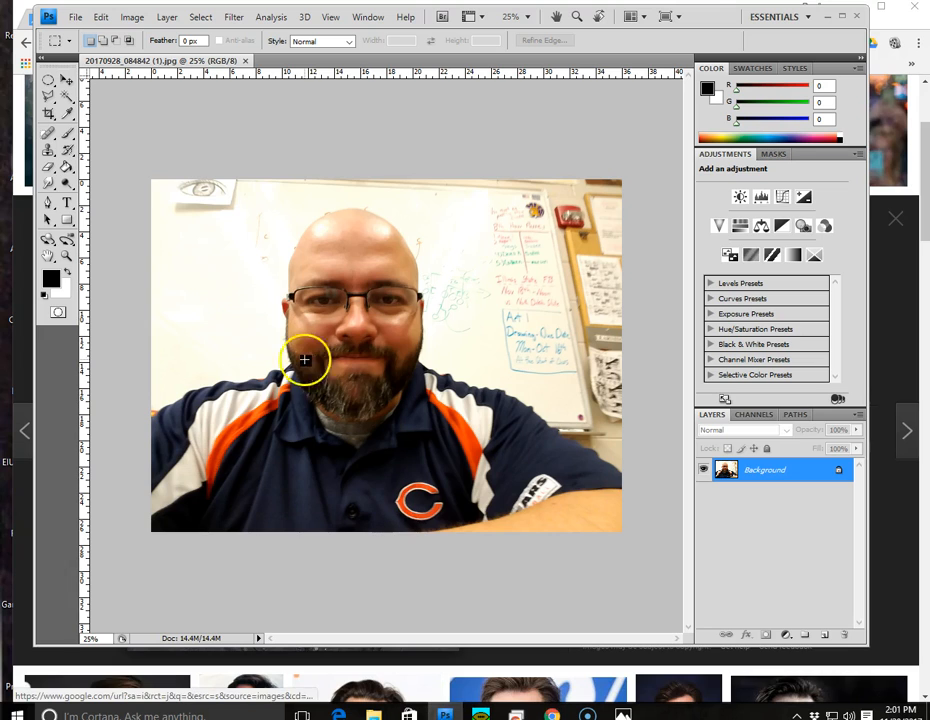
Create a new 605 by 805 pixel white document from the Clipboard preset and paste the copied Jim Carrey portrait into it
{"action": "left_click", "coordinate": [77, 18]}
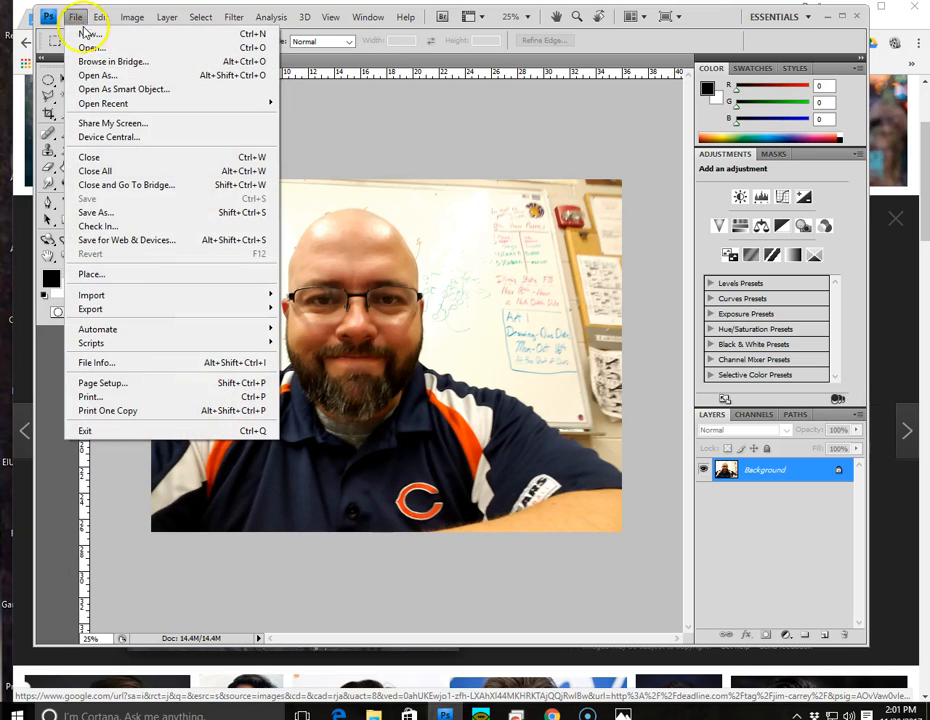
{"action": "left_click", "coordinate": [86, 33]}
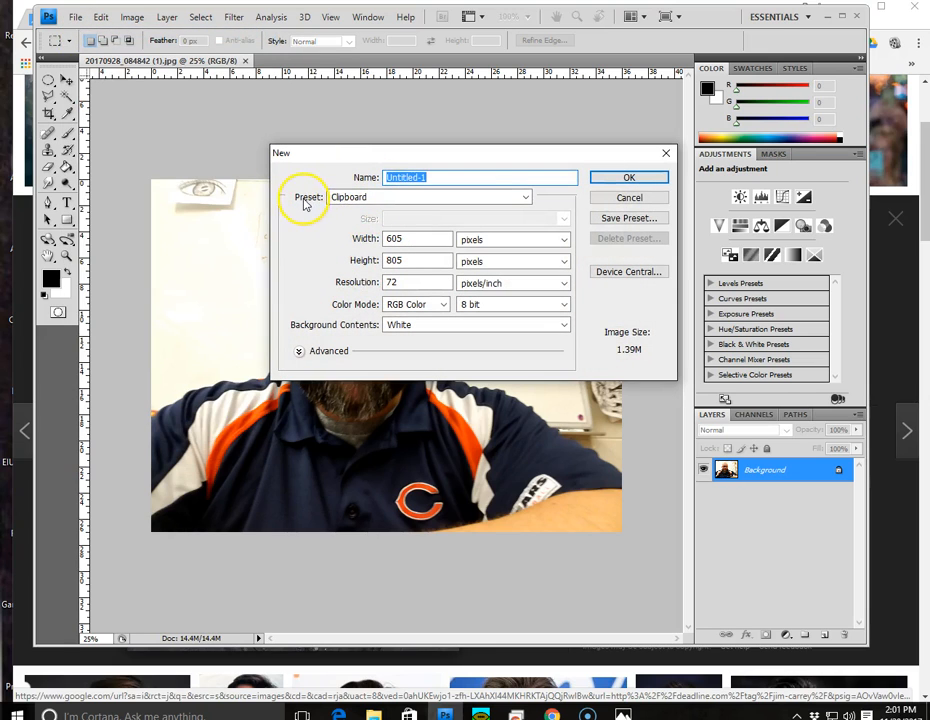
{"action": "left_click", "coordinate": [626, 179]}
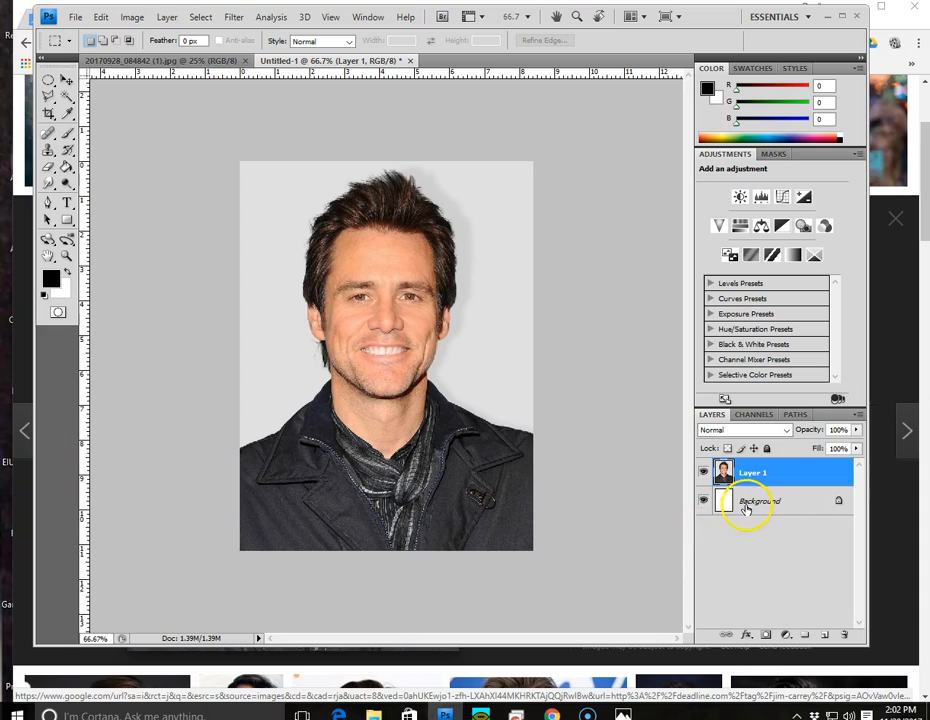
{"action": "double_click", "coordinate": [713, 415]}
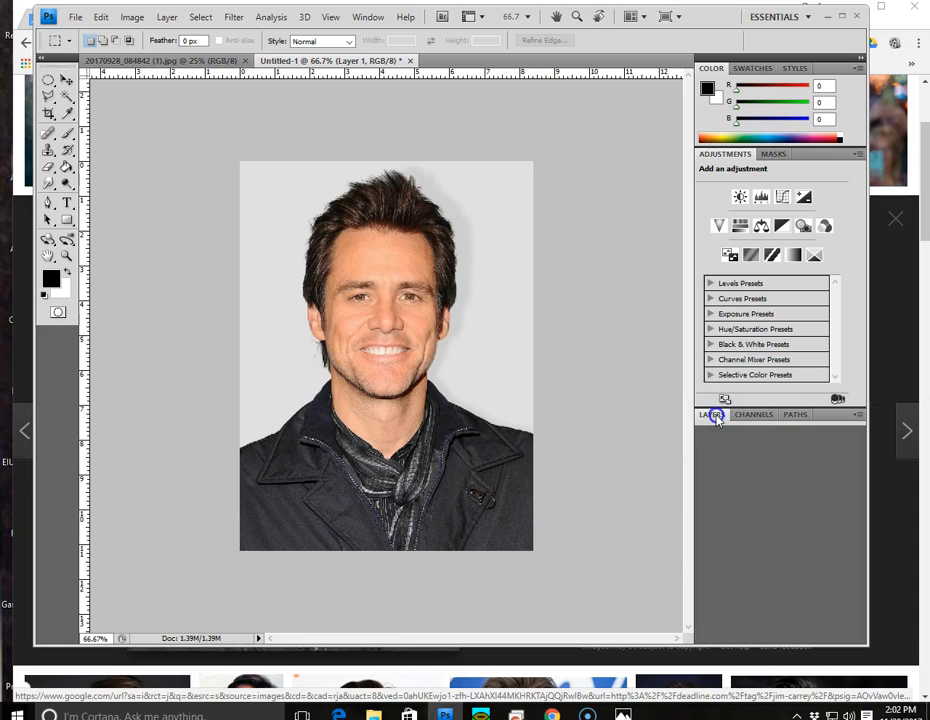
{"action": "double_click", "coordinate": [713, 415]}
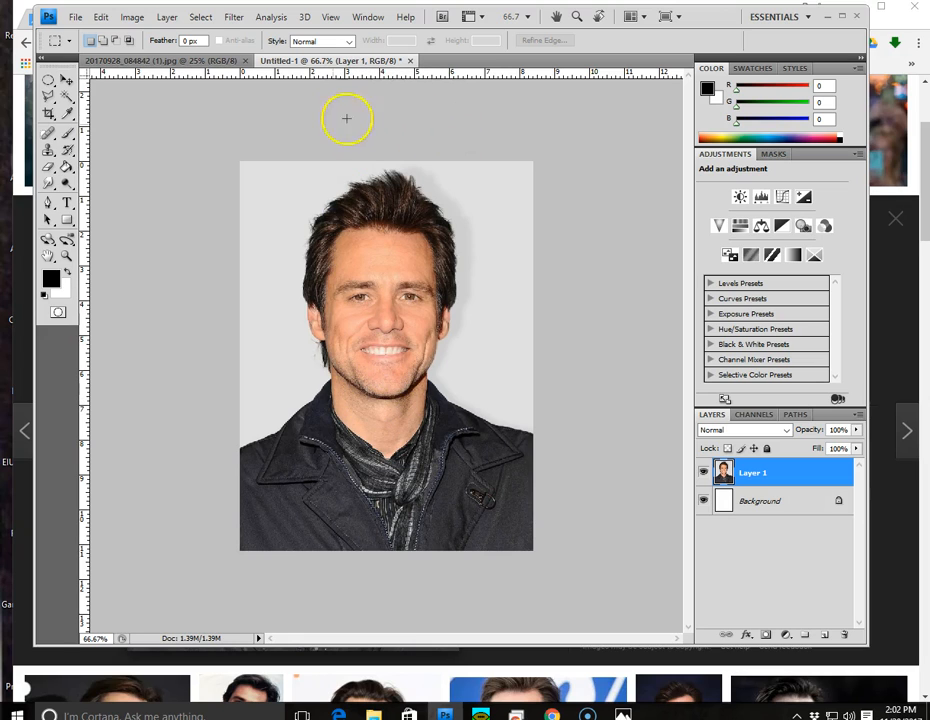
Extend the canvas about 1.8 inches above the Jim Carrey portrait with the Crop tool, keeping the other three edges in place
{"action": "left_click", "coordinate": [48, 116]}
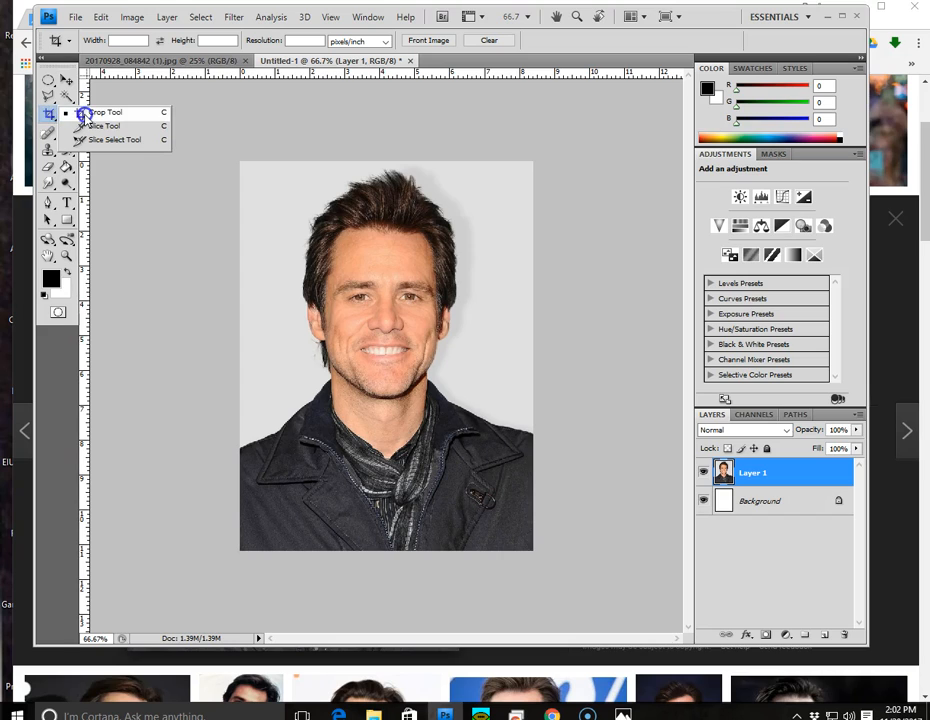
{"action": "left_click", "coordinate": [84, 116]}
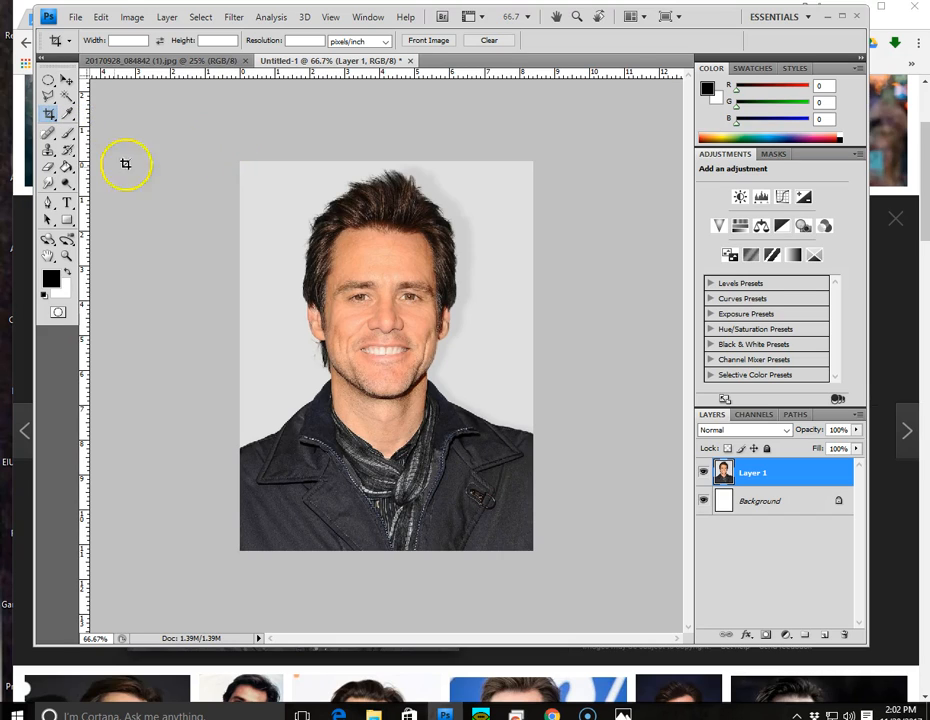
{"action": "left_click", "coordinate": [206, 165]}
{"action": "left_click_drag", "start_coordinate": [232, 146], "coordinate": [577, 590]}
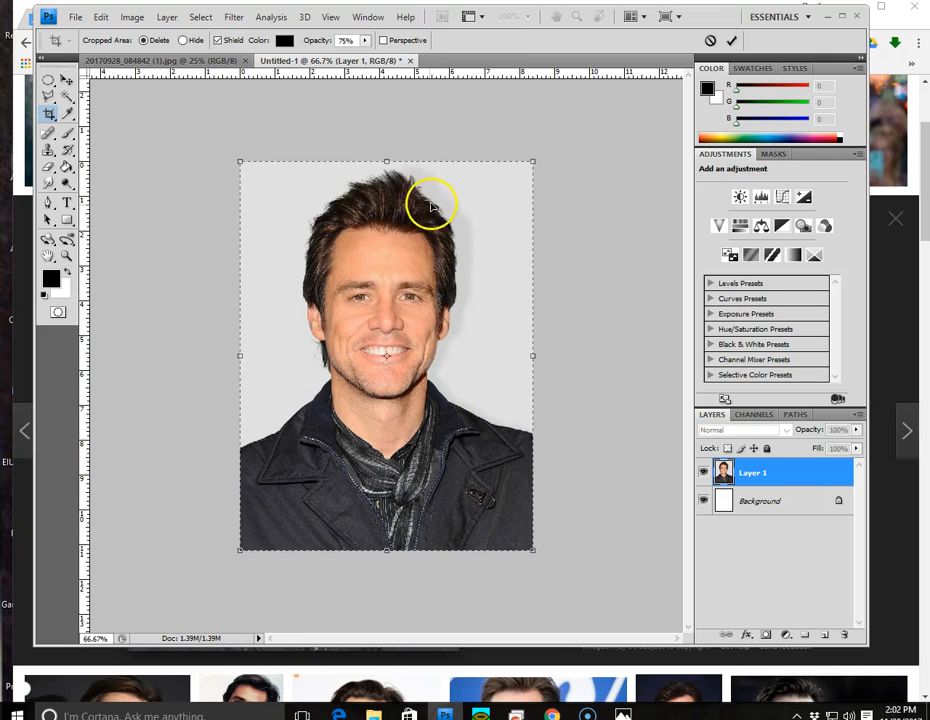
{"action": "left_click_drag", "start_coordinate": [386, 161], "coordinate": [386, 98]}
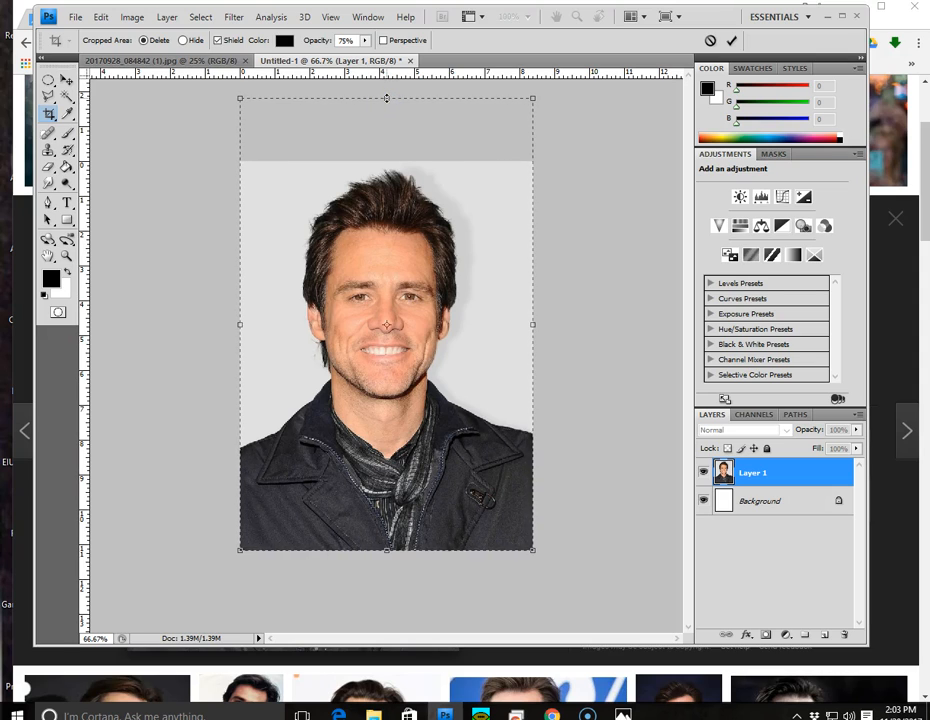
{"action": "key", "text": "Return"}
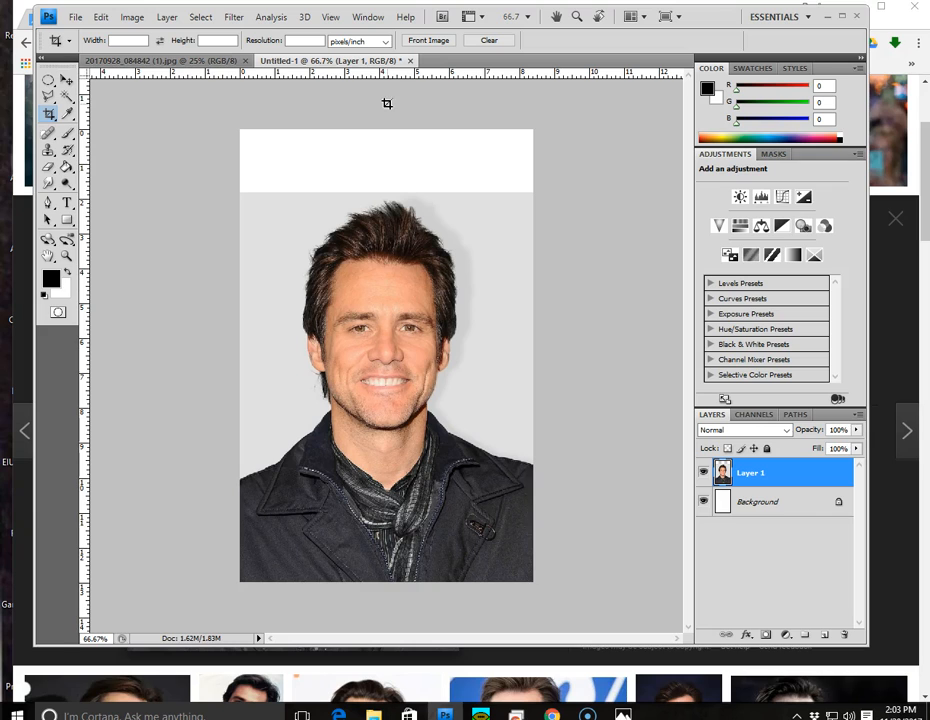
Try cropping the image to a small rectangle over the added white strip and the edge of the hair, and undo the crop
{"action": "left_click_drag", "start_coordinate": [280, 119], "coordinate": [376, 221]}
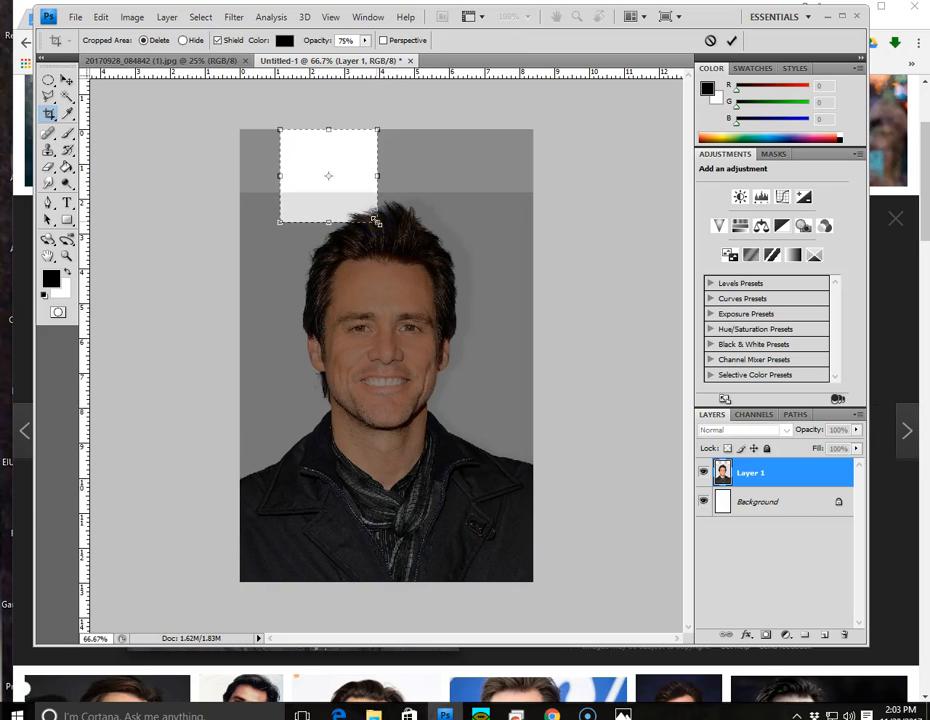
{"action": "key", "text": "Return"}
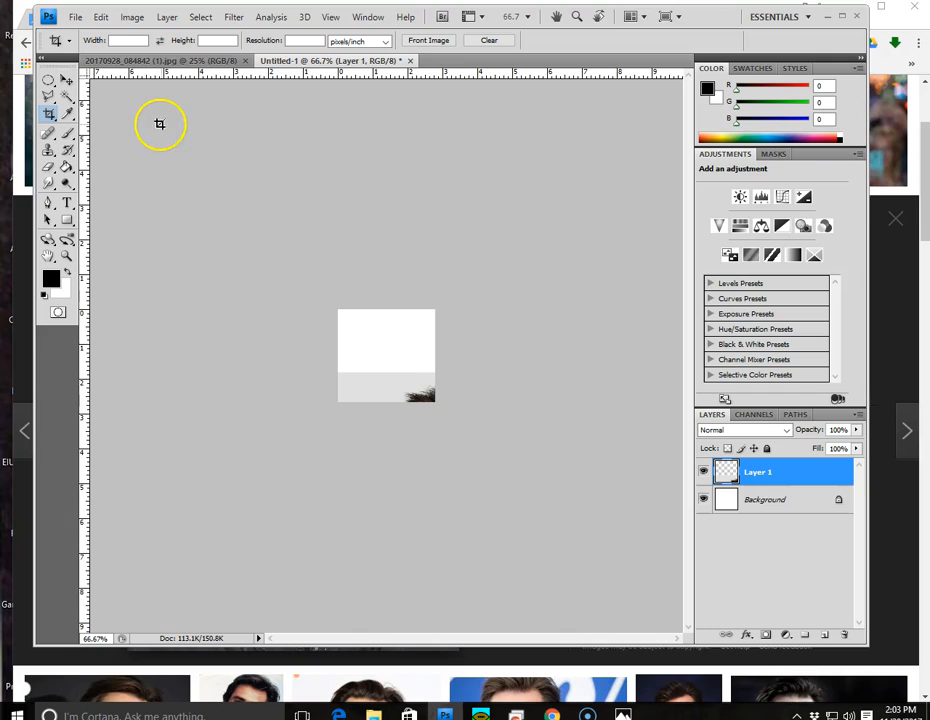
{"action": "left_click", "coordinate": [100, 17]}
{"action": "left_click", "coordinate": [122, 61]}
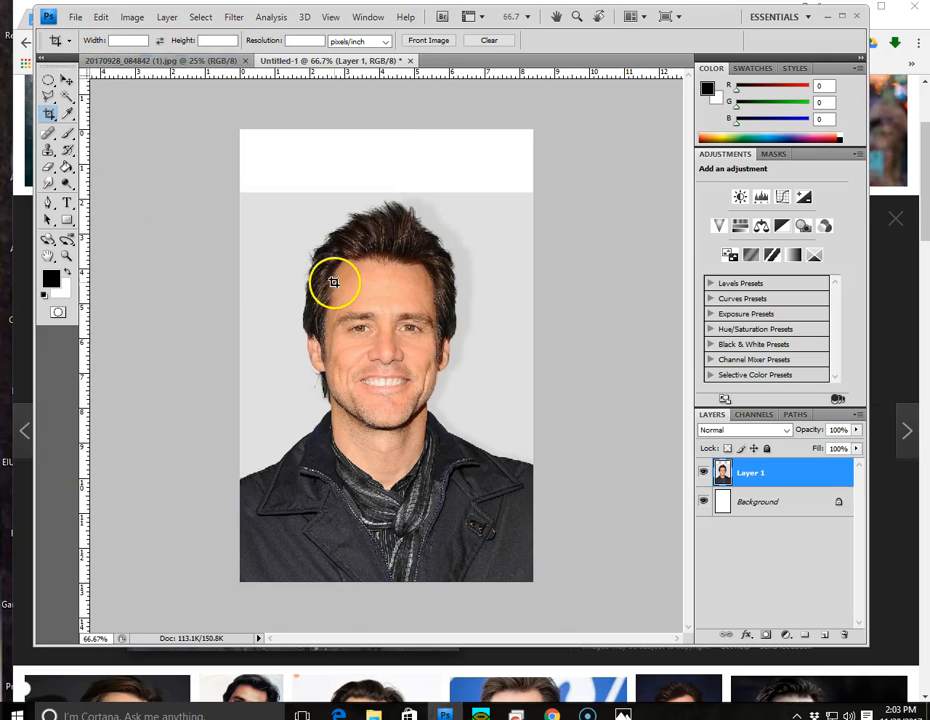
Select the whole head, including face, hair and ears, using the Quick Selection tool with a 42 px brush at 0% hardness
{"action": "left_click", "coordinate": [67, 80]}
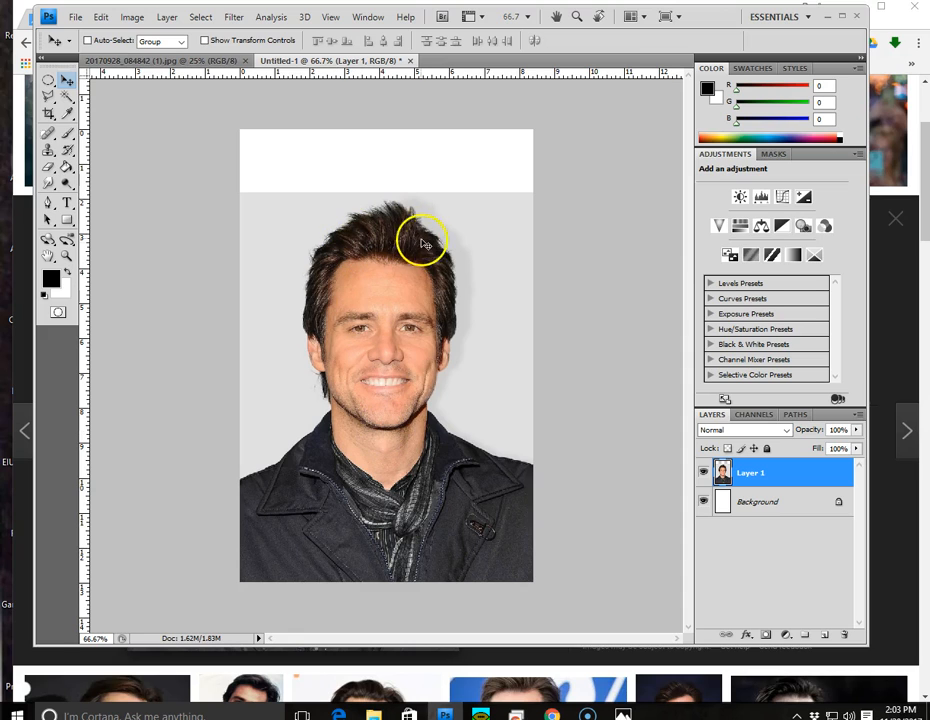
{"action": "left_click_drag", "start_coordinate": [66, 96], "coordinate": [110, 97]}
{"action": "left_click", "coordinate": [112, 96]}
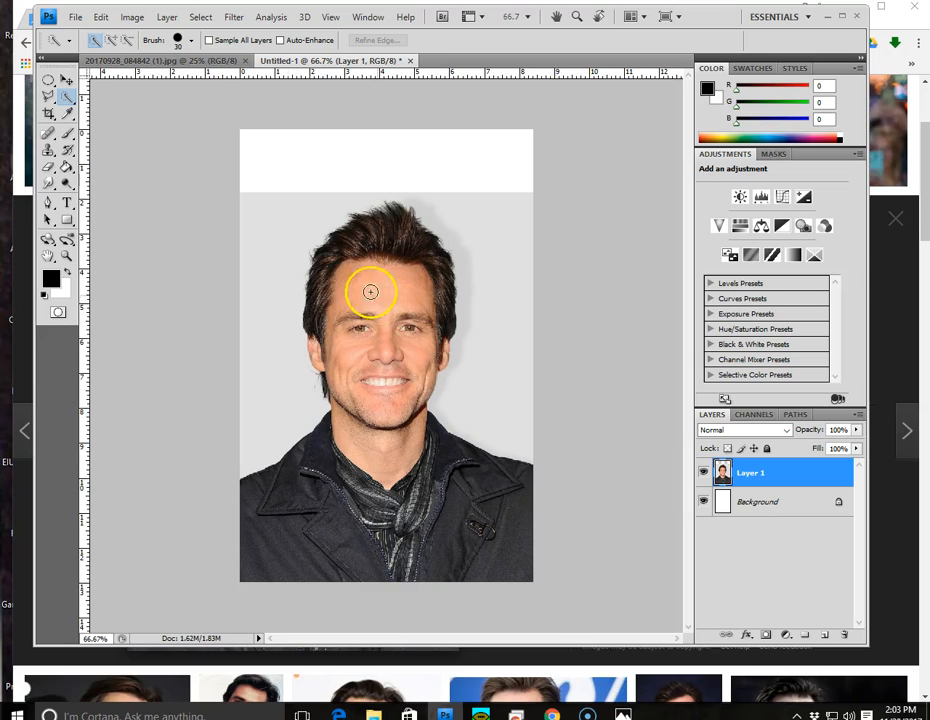
{"action": "left_click", "coordinate": [191, 41]}
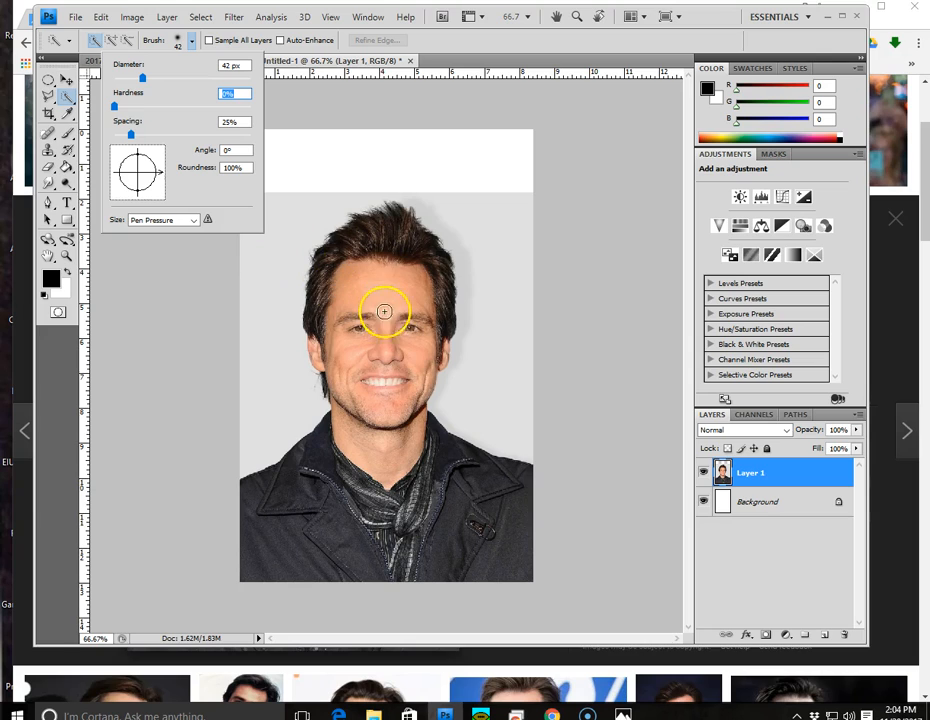
{"action": "left_click", "coordinate": [385, 352]}
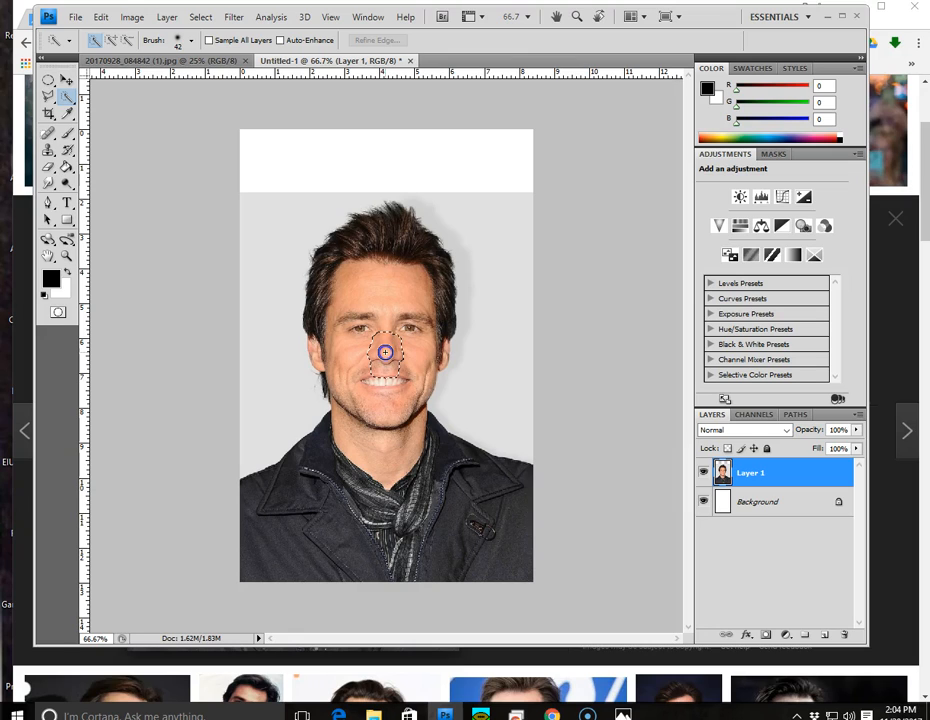
{"action": "left_click_drag", "start_coordinate": [388, 340], "coordinate": [385, 305]}
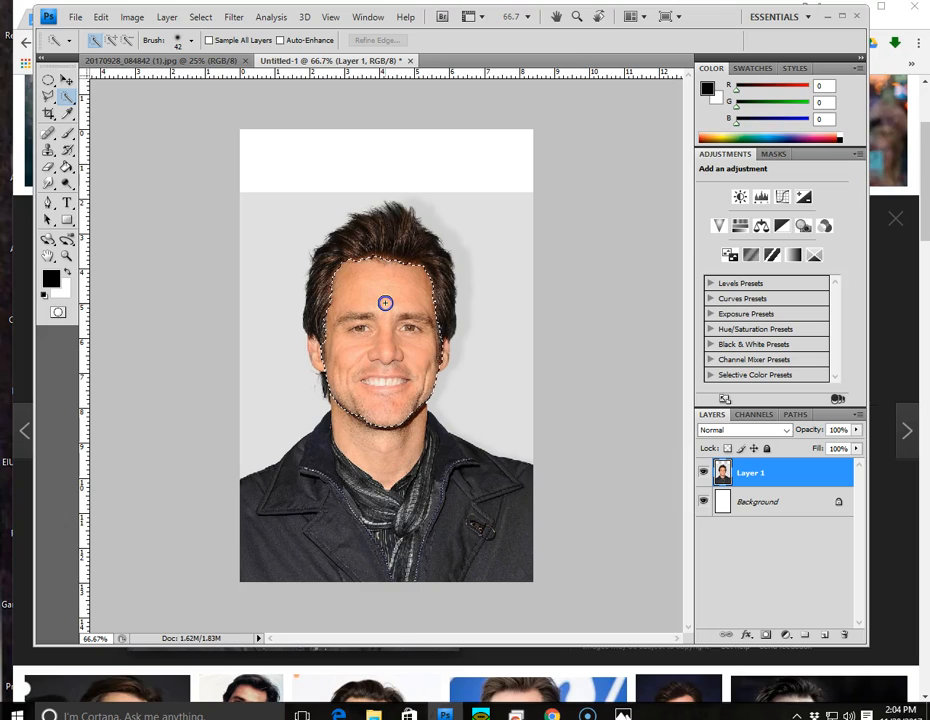
{"action": "left_click_drag", "start_coordinate": [385, 268], "coordinate": [390, 254]}
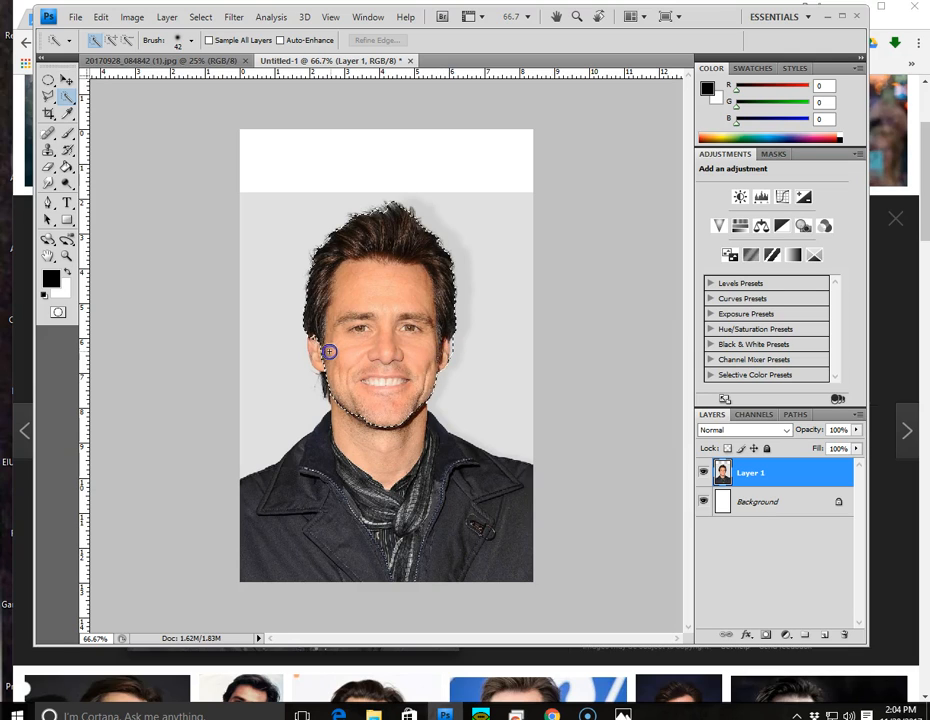
{"action": "left_click_drag", "start_coordinate": [323, 354], "coordinate": [323, 354]}
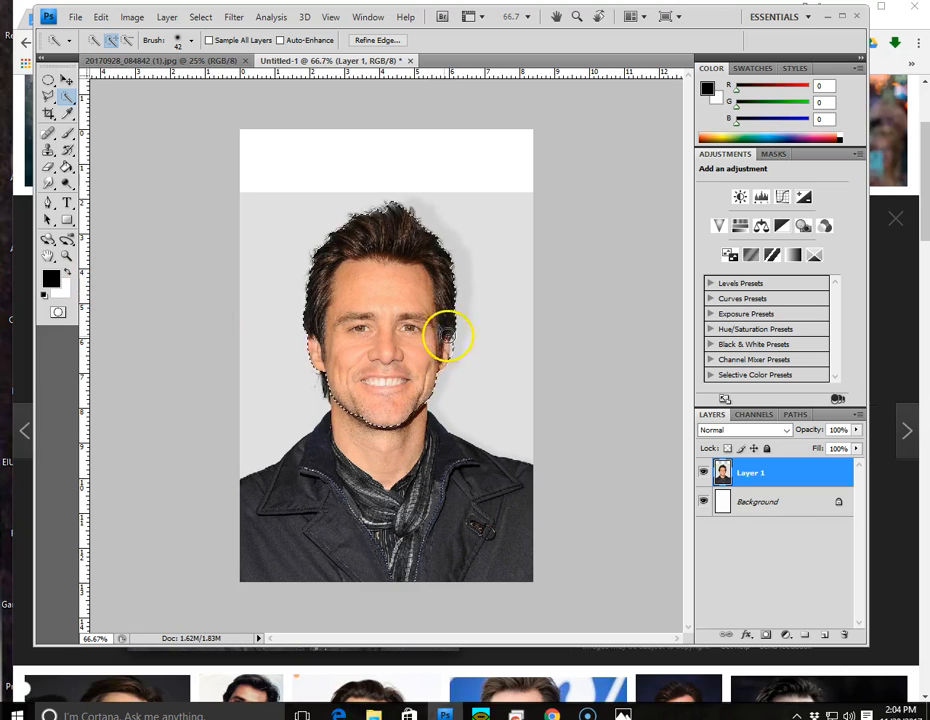
Subtract the grey background beside the ear on the image's right from the head selection with the Polygonal Lasso tool
{"action": "left_click", "coordinate": [67, 256]}
{"action": "left_click", "coordinate": [446, 349]}
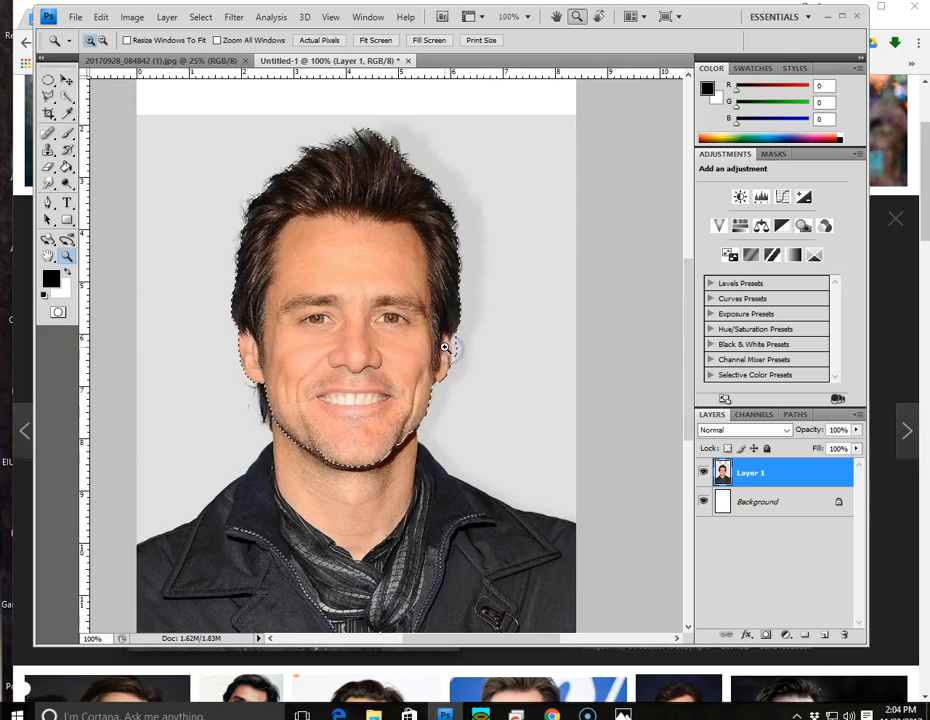
{"action": "left_click", "coordinate": [446, 349]}
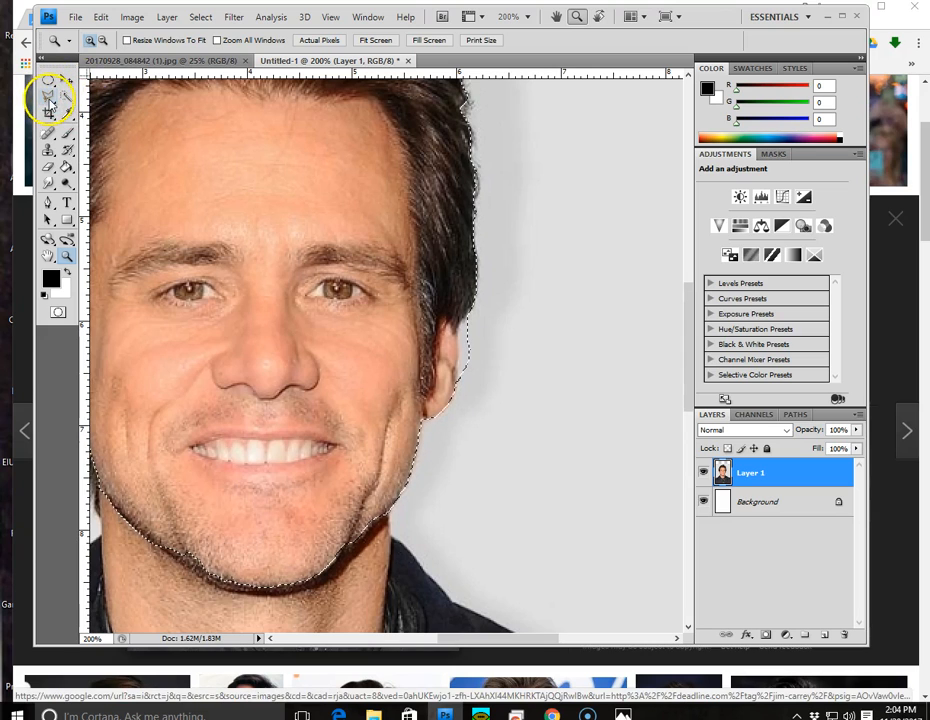
{"action": "left_click", "coordinate": [48, 97]}
{"action": "left_click", "coordinate": [88, 109]}
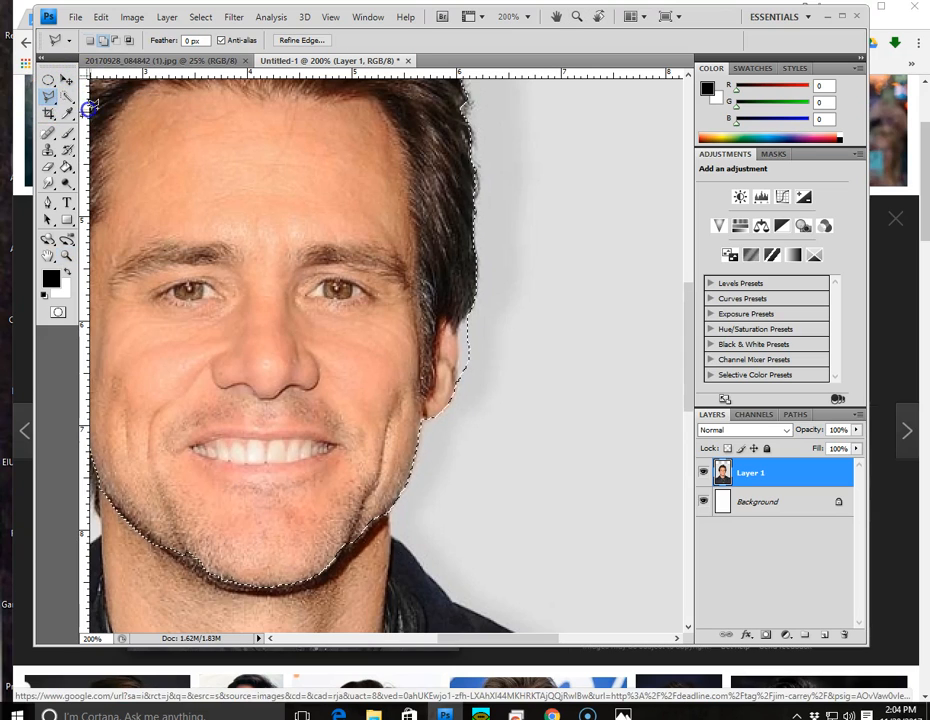
{"action": "left_click", "coordinate": [117, 44]}
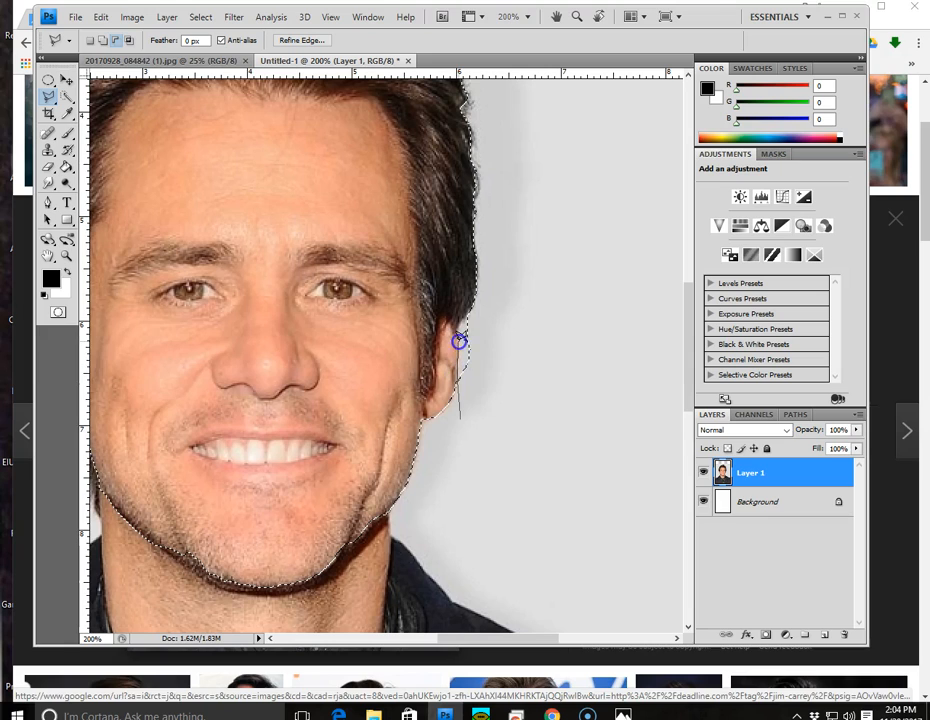
{"action": "double_click", "coordinate": [502, 363]}
Copy the selected head to a new layer and hide Layer 1 to check the cutout
{"action": "key", "text": "ctrl+minus"}
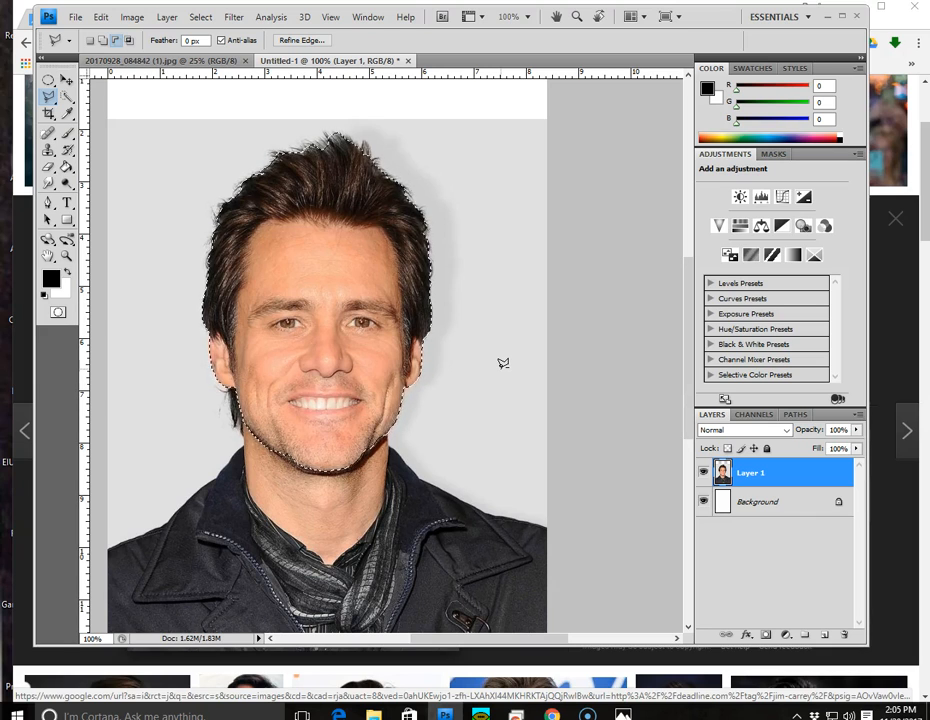
{"action": "key", "text": "ctrl+j"}
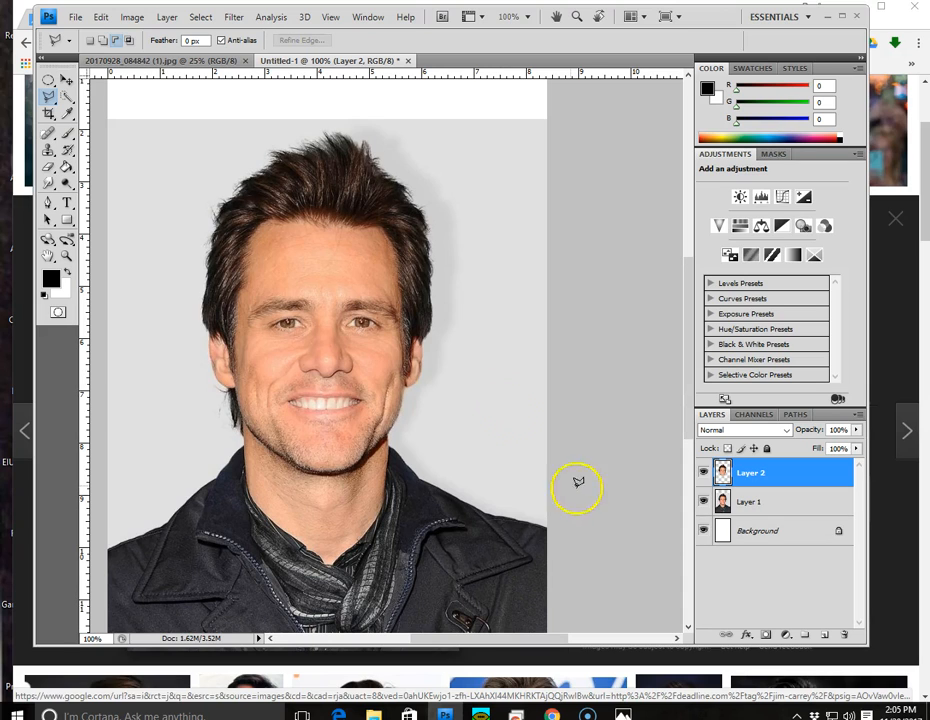
{"action": "left_click", "coordinate": [703, 502]}
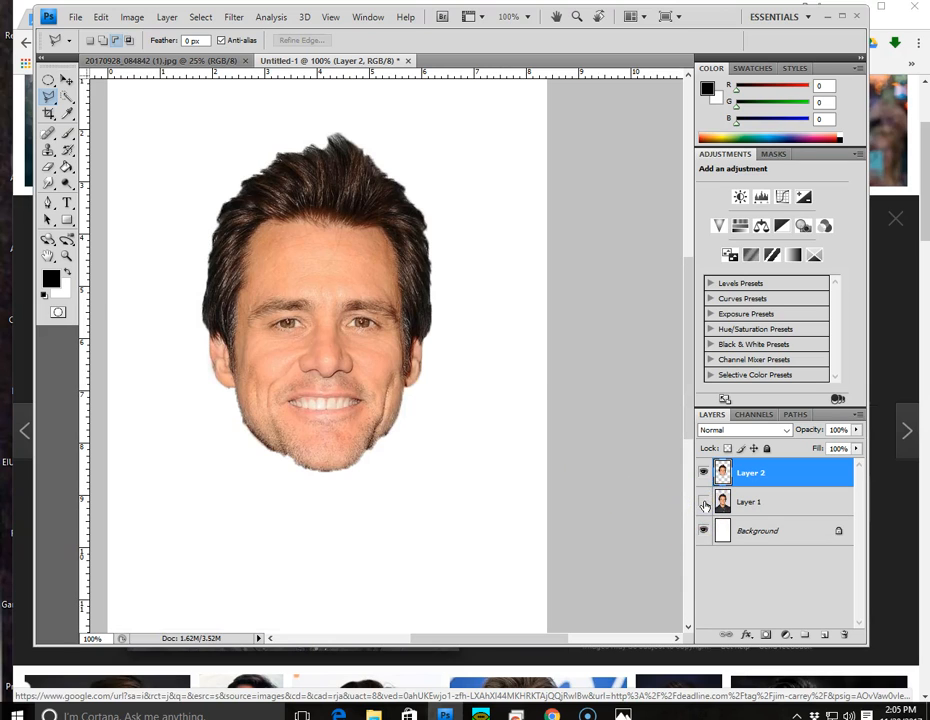
{"action": "left_click", "coordinate": [703, 502]}
{"action": "left_click", "coordinate": [703, 502]}
{"action": "left_click", "coordinate": [703, 502]}
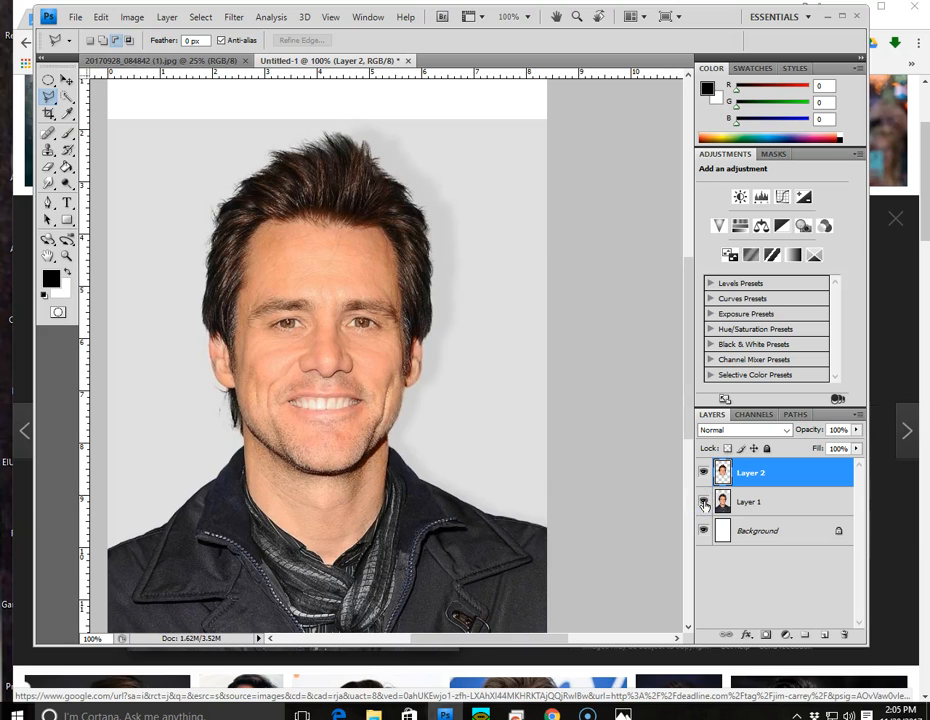
{"action": "left_click", "coordinate": [703, 502]}
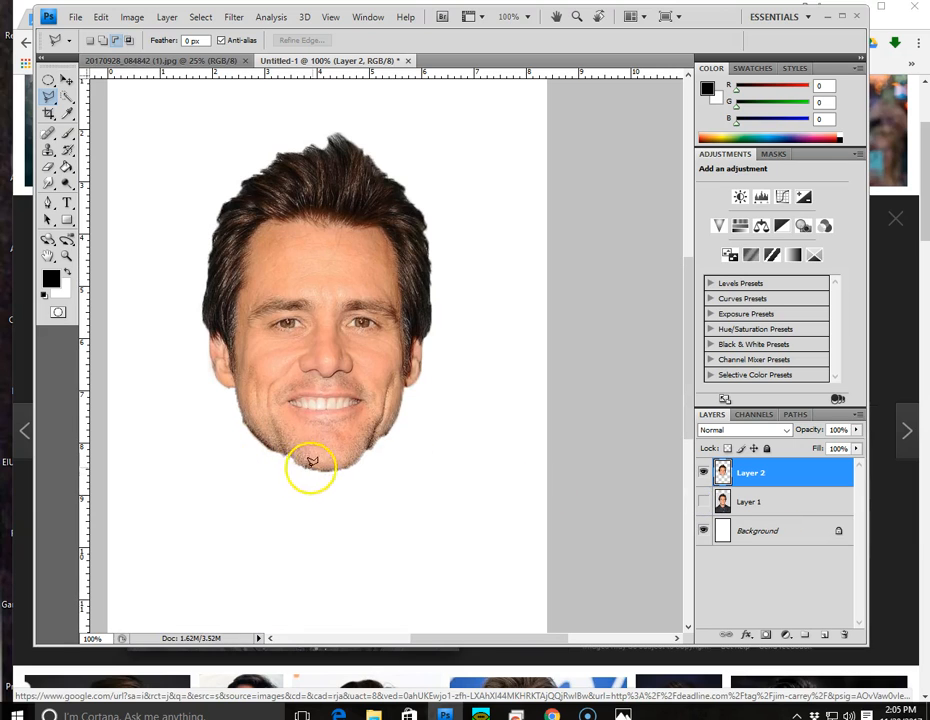
Hide Layer 2, show Layer 1 again and make Layer 1 active with the Quick Selection tool
{"action": "left_click", "coordinate": [704, 473]}
{"action": "left_click", "coordinate": [703, 501]}
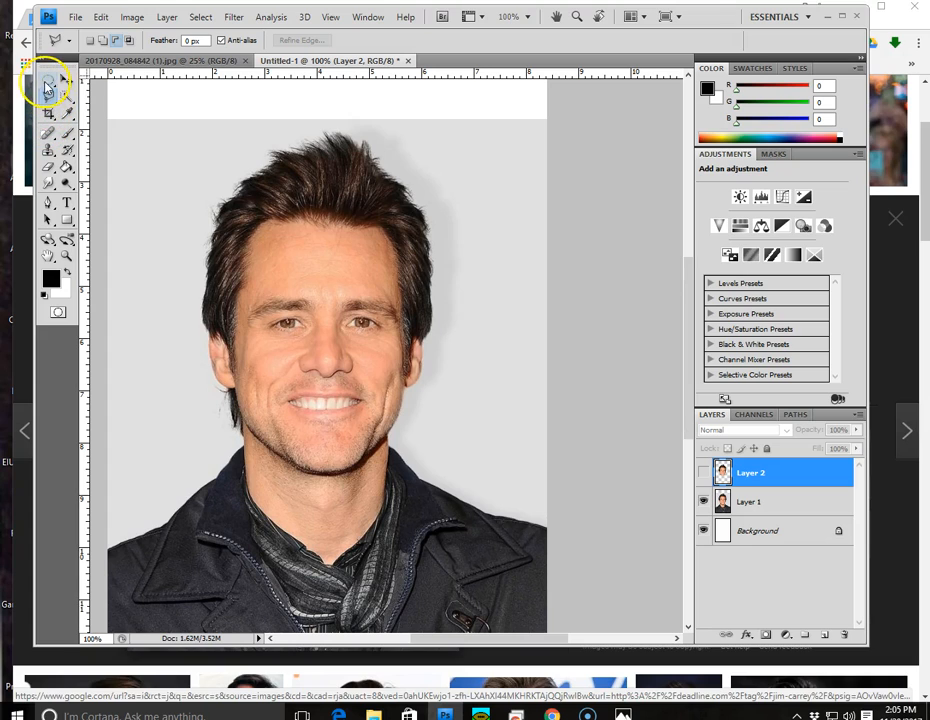
{"action": "left_click", "coordinate": [66, 96]}
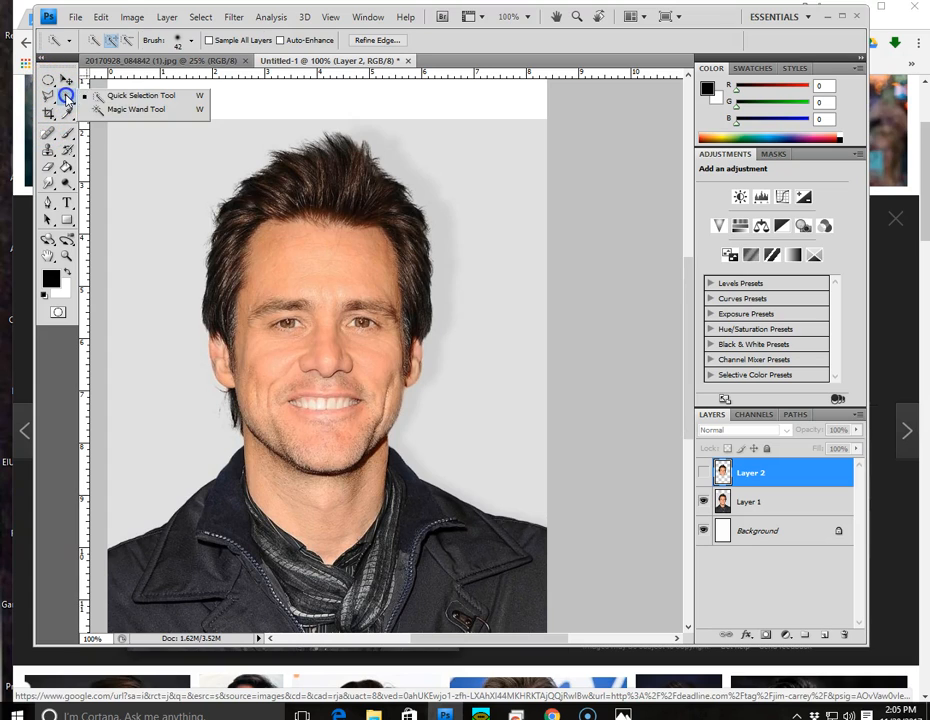
{"action": "left_click", "coordinate": [110, 100]}
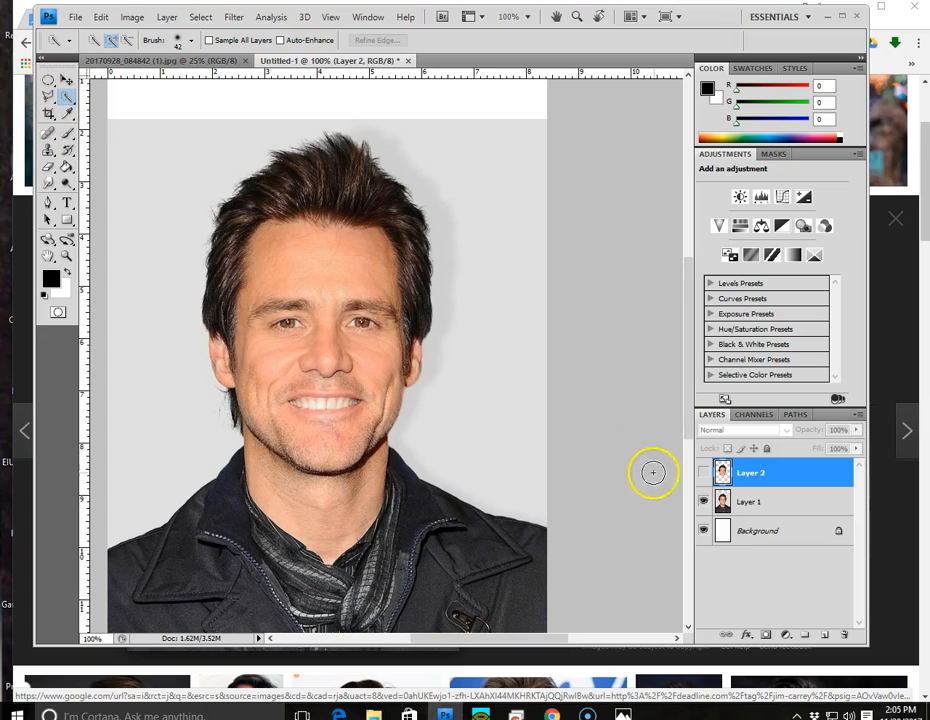
{"action": "left_click", "coordinate": [743, 502]}
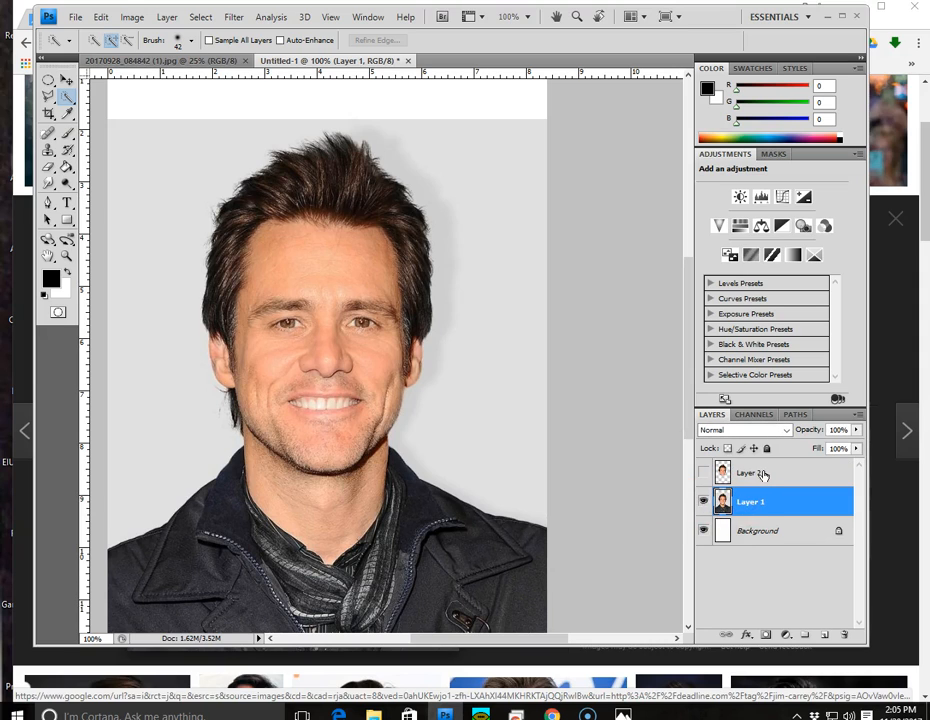
{"action": "left_click", "coordinate": [762, 474]}
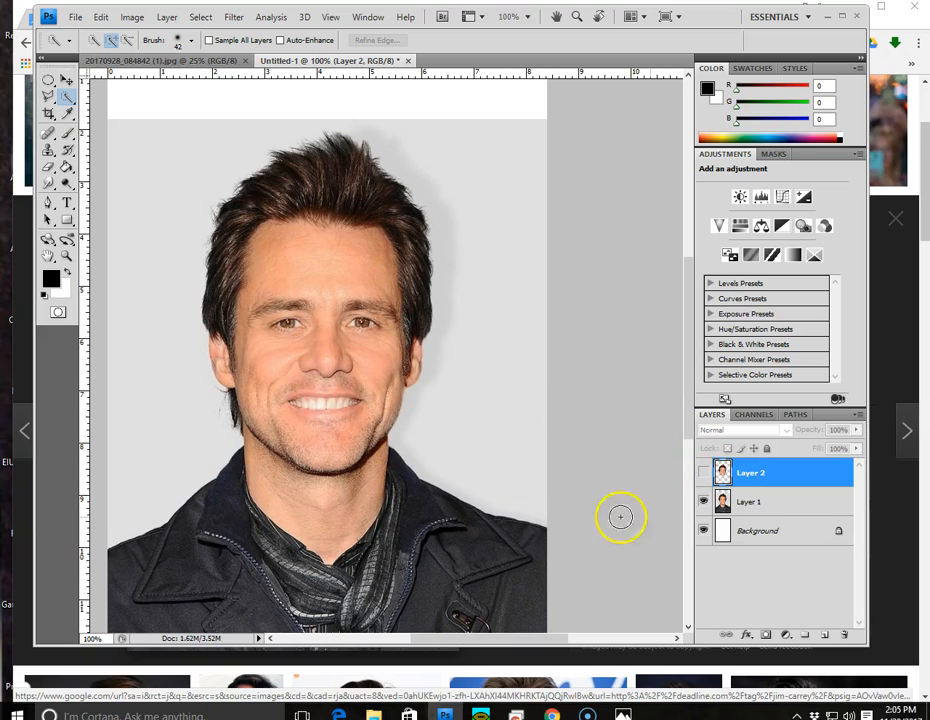
{"action": "left_click", "coordinate": [757, 500]}
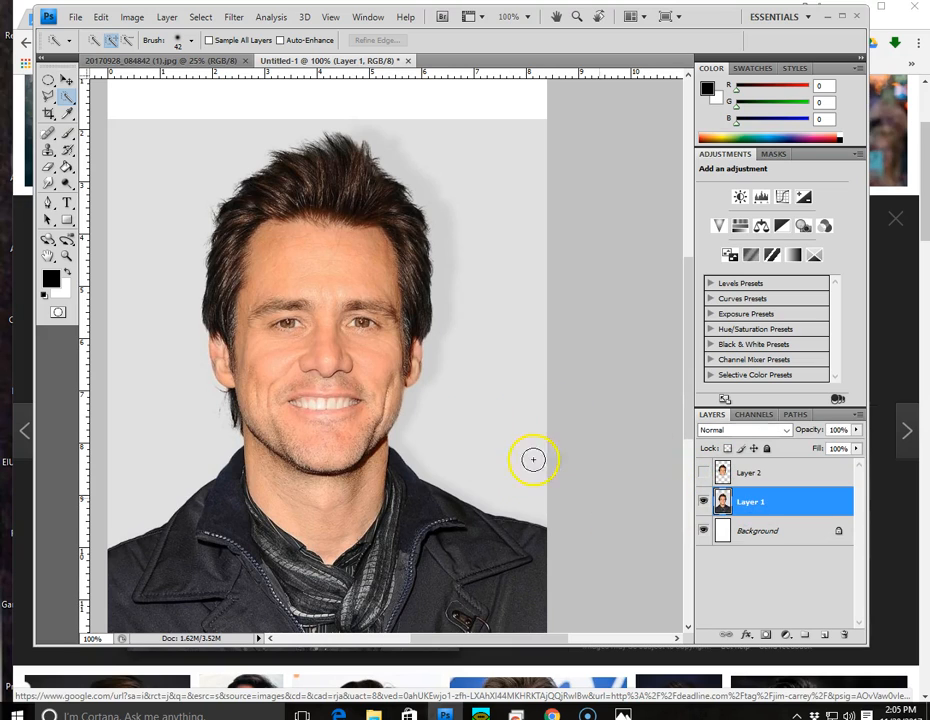
Select the head and neck in Layer 1 with the Quick Selection tool, copy them to a new layer and hide Layer 1
{"action": "mouse_move", "coordinate": [330, 359]}
{"action": "left_mouse_down"}
{"action": "mouse_move", "coordinate": [322, 421]}
{"action": "mouse_move", "coordinate": [302, 300]}
{"action": "mouse_move", "coordinate": [322, 219]}
{"action": "mouse_move", "coordinate": [334, 210]}
{"action": "mouse_move", "coordinate": [376, 329]}
{"action": "mouse_move", "coordinate": [410, 365]}
{"action": "mouse_move", "coordinate": [342, 349]}
{"action": "left_mouse_up"}
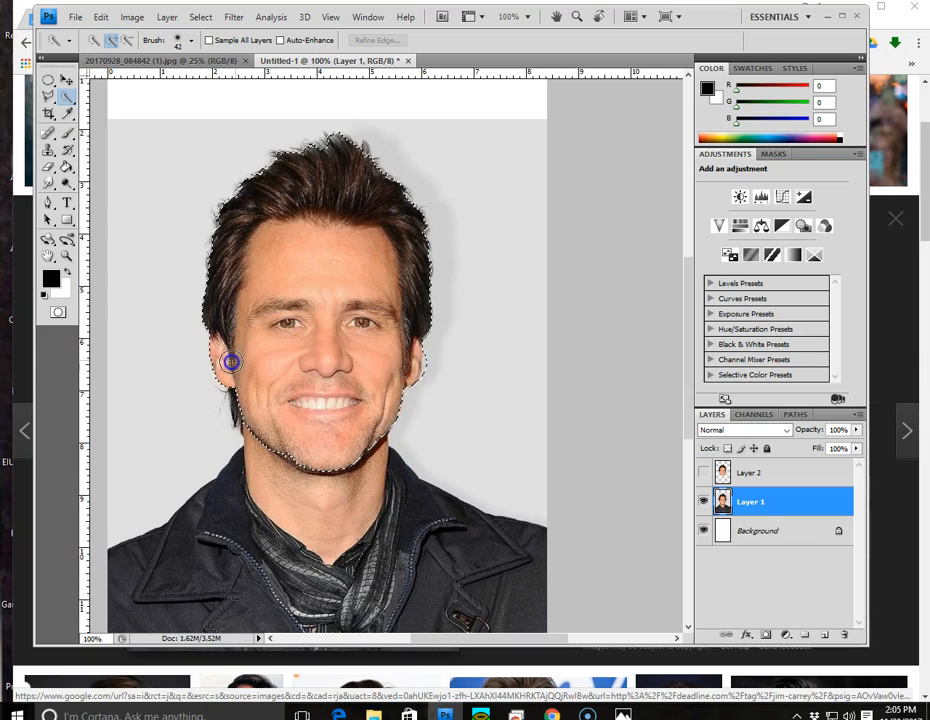
{"action": "left_click_drag", "start_coordinate": [317, 444], "coordinate": [323, 487]}
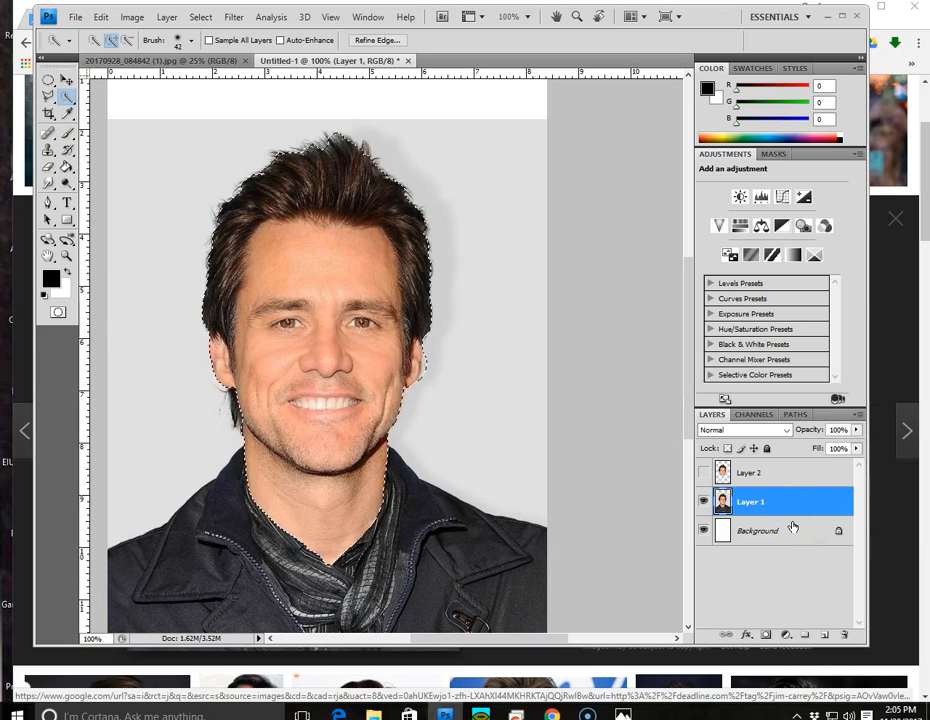
{"action": "key", "text": "ctrl+j"}
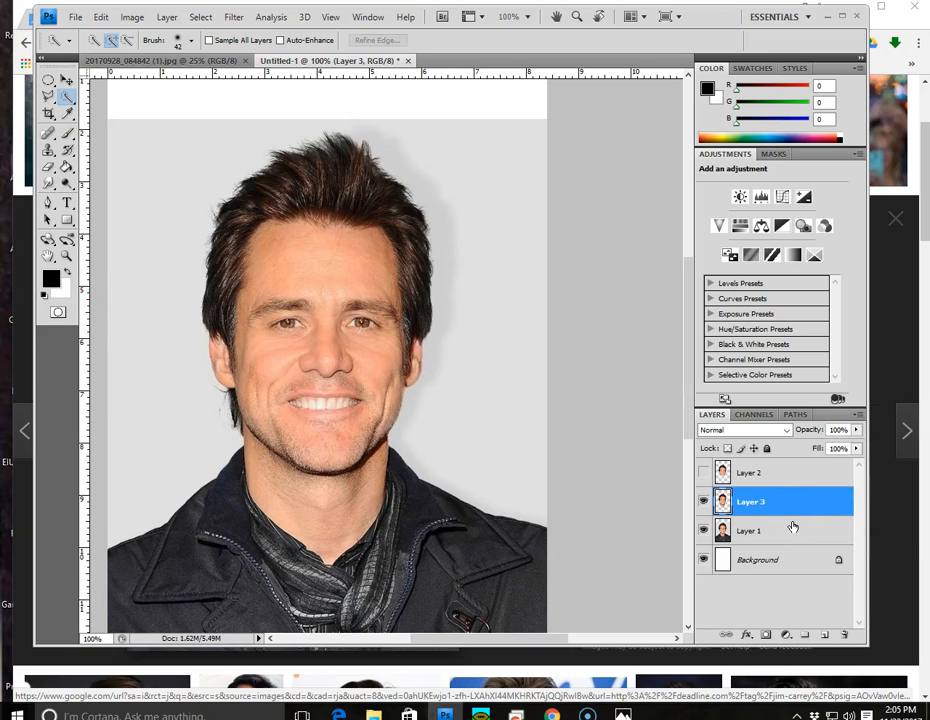
{"action": "left_click", "coordinate": [703, 530]}
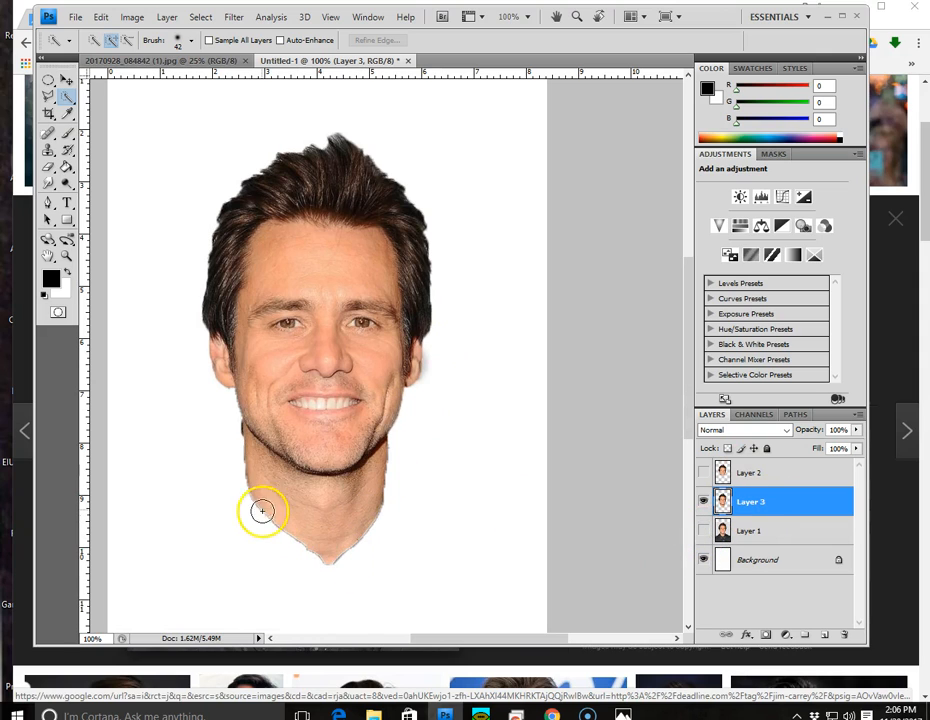
Outline the neck along the jawline with the Polygonal Lasso tool and delete it from Layer 3
{"action": "left_click", "coordinate": [48, 96]}
{"action": "left_click", "coordinate": [233, 395]}
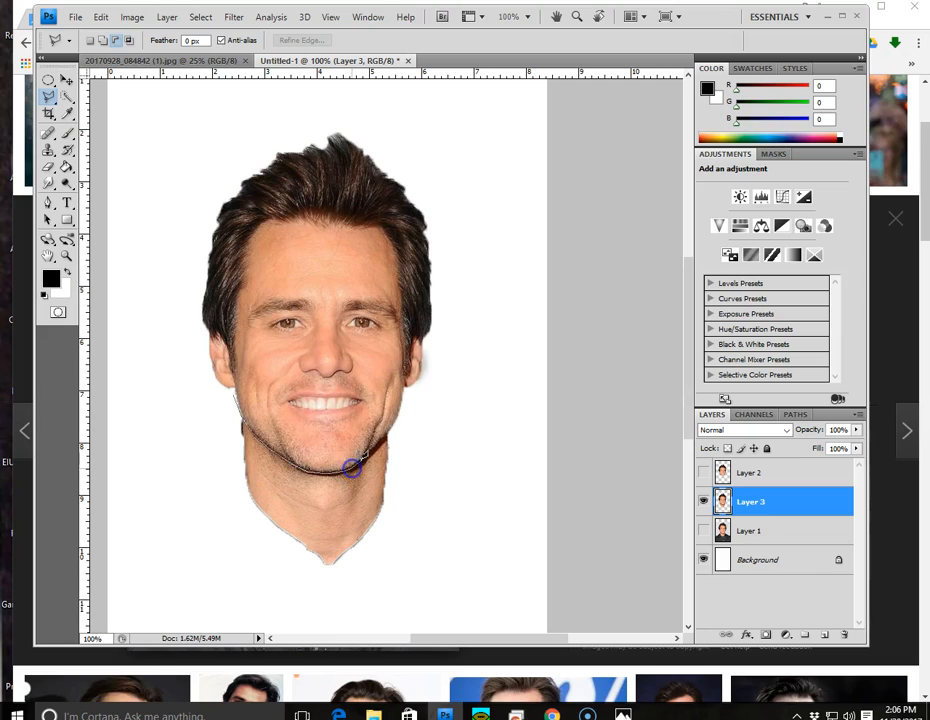
{"action": "left_click", "coordinate": [393, 430]}
{"action": "left_click", "coordinate": [425, 488]}
{"action": "left_click", "coordinate": [396, 592]}
{"action": "left_click", "coordinate": [270, 574]}
{"action": "double_click", "coordinate": [198, 458]}
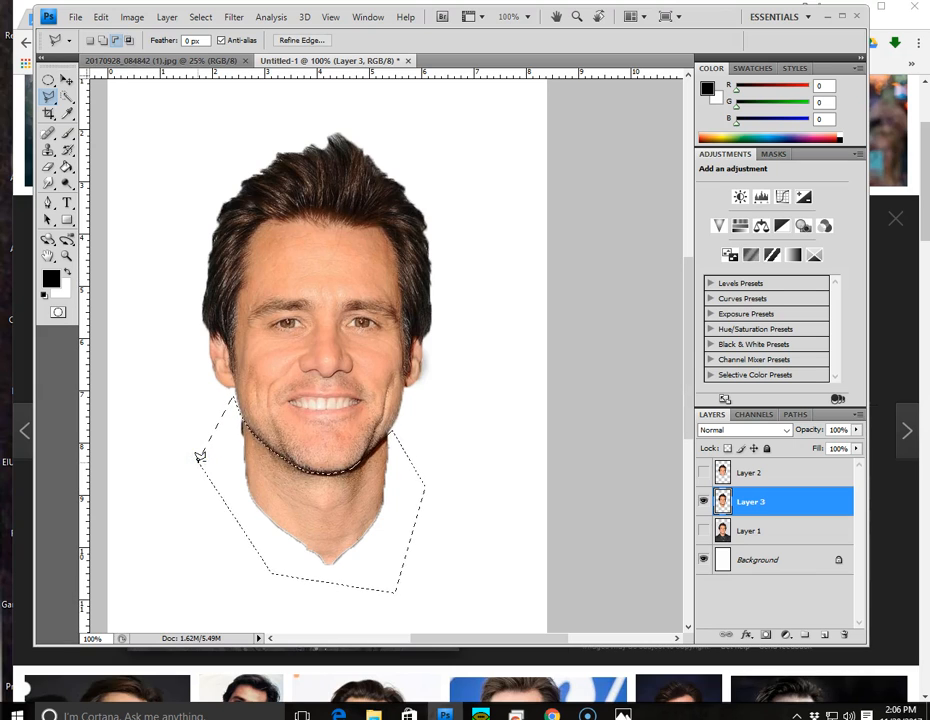
{"action": "key", "text": "Delete"}
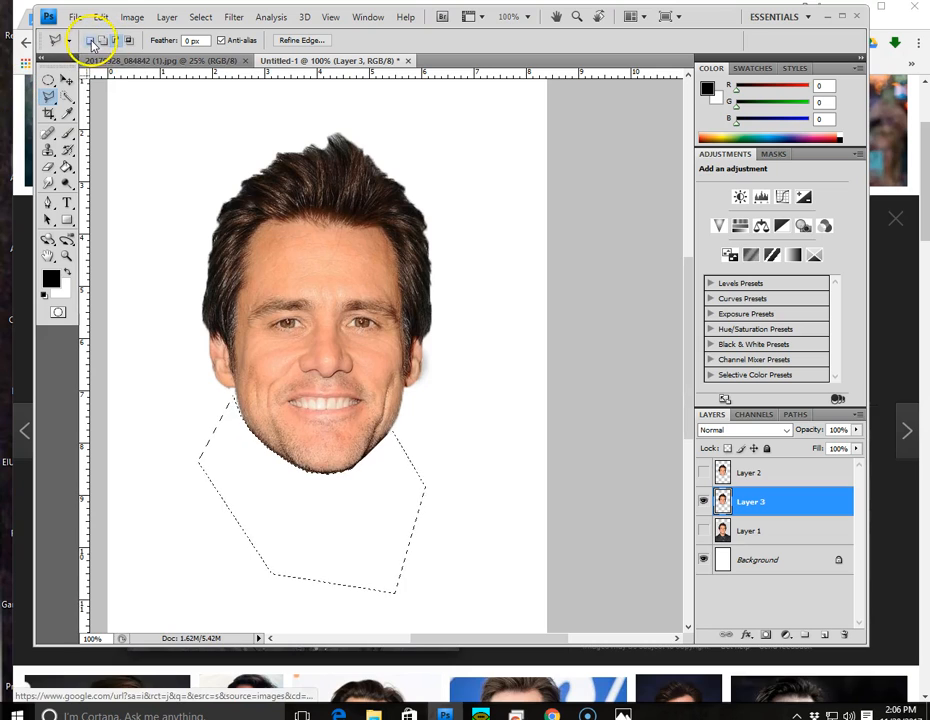
Delete the leftover grey background beside the ear on the image's right using a new Polygonal Lasso selection, and deselect
{"action": "left_click", "coordinate": [439, 338]}
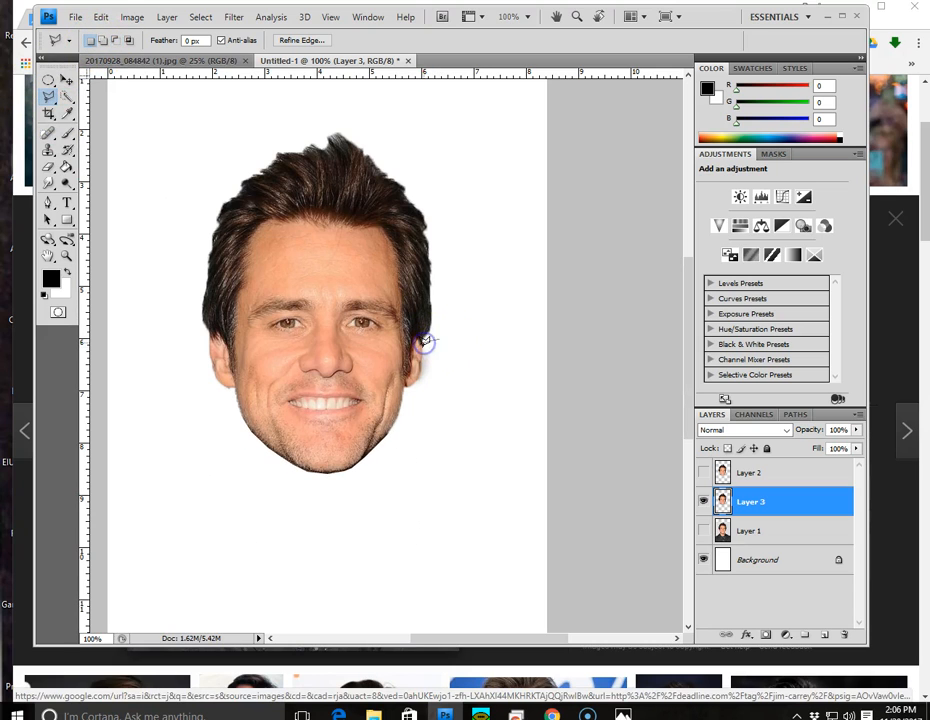
{"action": "left_click", "coordinate": [420, 389]}
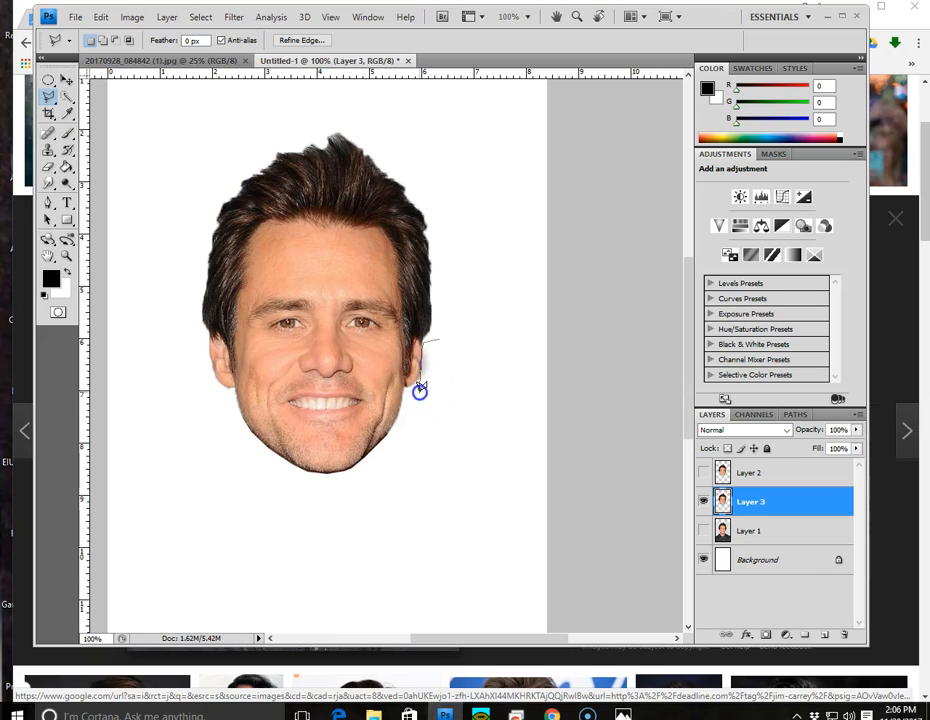
{"action": "double_click", "coordinate": [449, 380]}
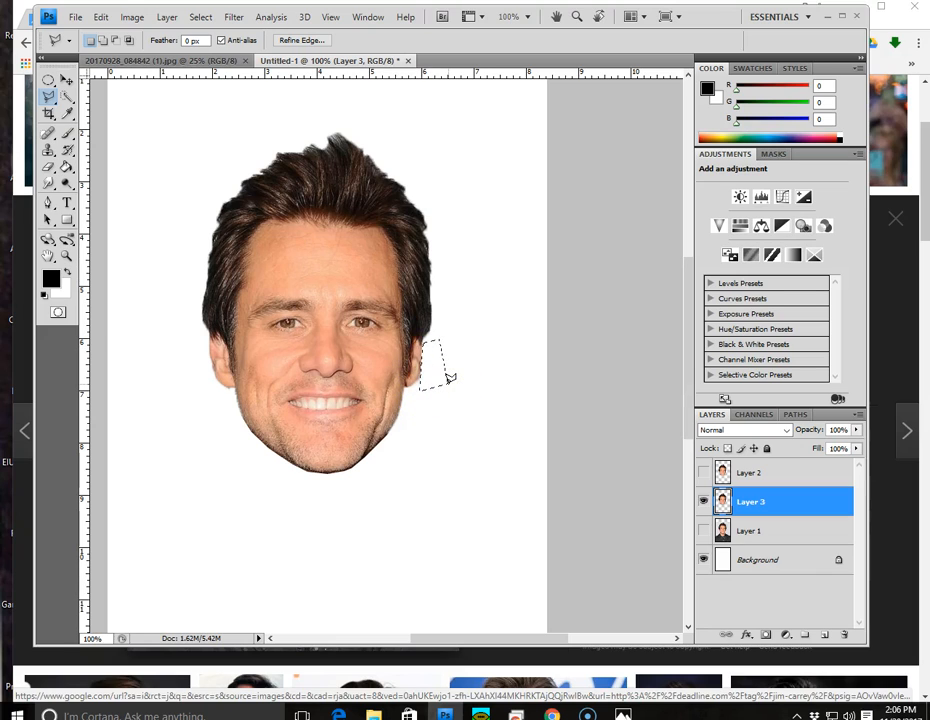
{"action": "left_click", "coordinate": [201, 17]}
{"action": "left_click", "coordinate": [213, 50]}
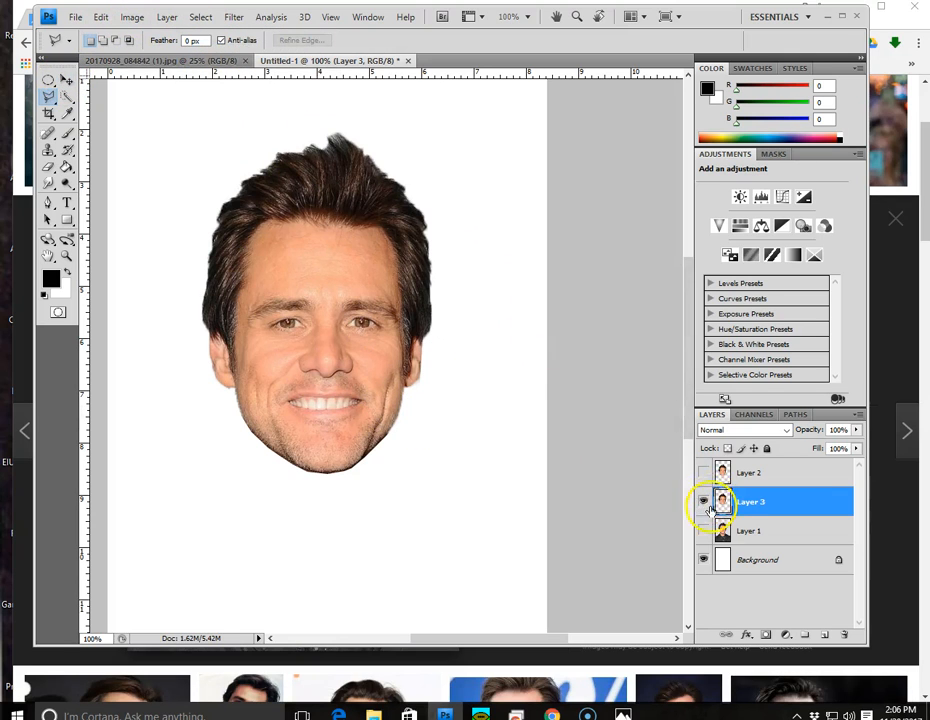
Compare the Layer 2 and Layer 3 head cutouts by showing Layer 2 and toggling Layer 3's visibility
{"action": "left_click", "coordinate": [703, 472]}
{"action": "left_click", "coordinate": [703, 503]}
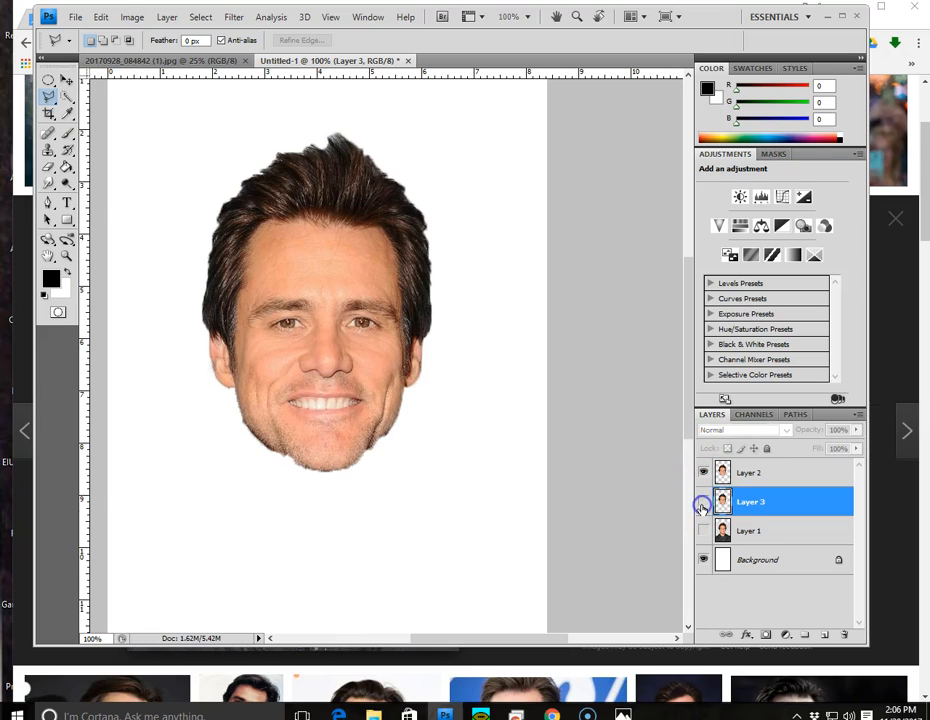
{"action": "left_click", "coordinate": [703, 503]}
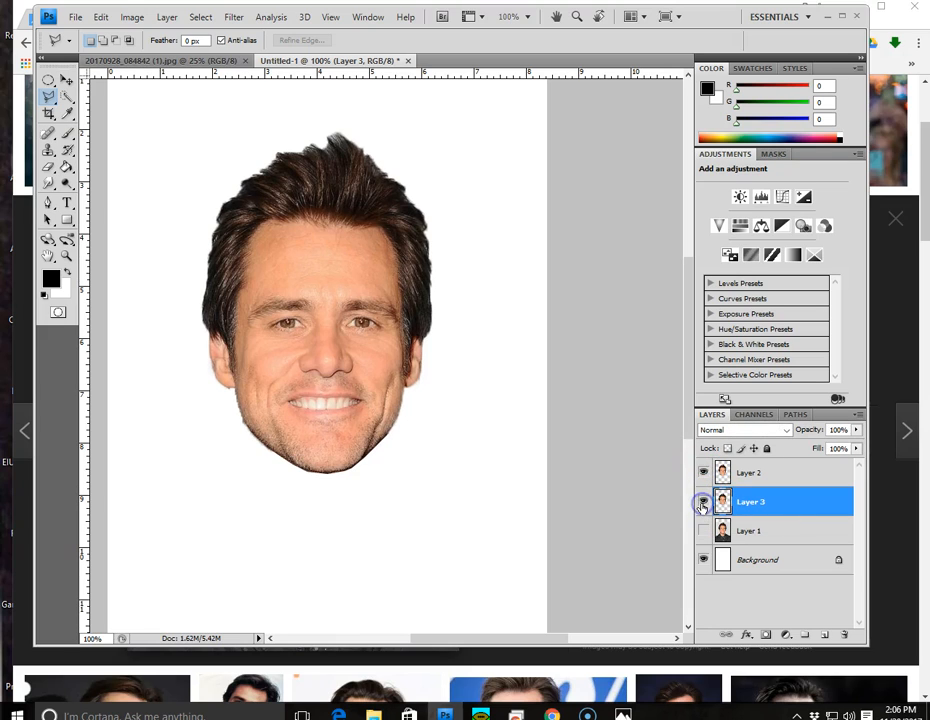
{"action": "left_click", "coordinate": [703, 503]}
{"action": "left_click", "coordinate": [703, 503]}
{"action": "left_click", "coordinate": [703, 503]}
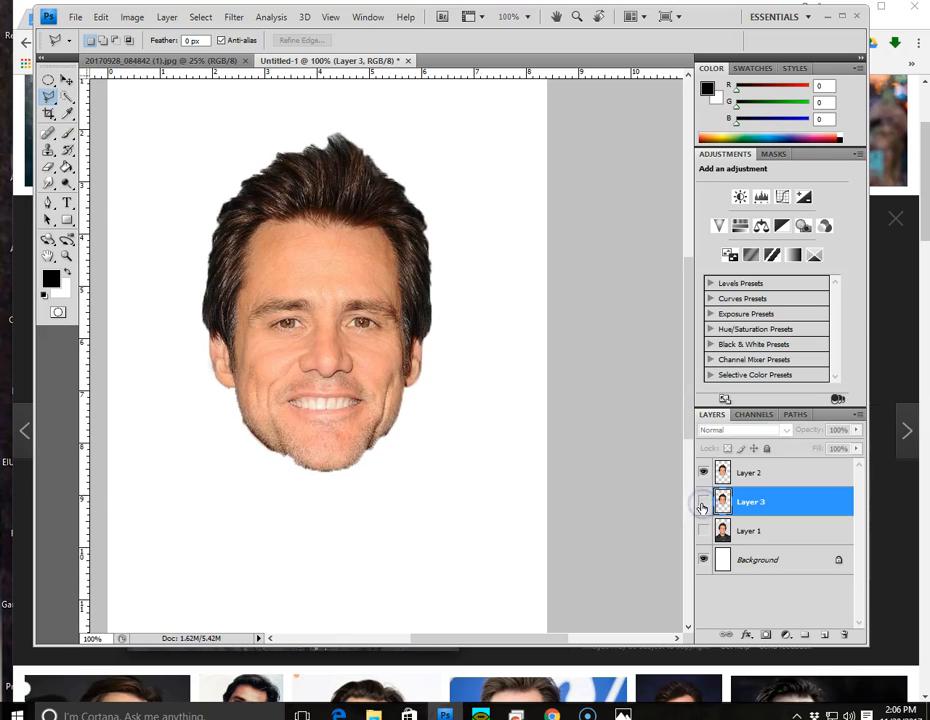
{"action": "left_click", "coordinate": [703, 503]}
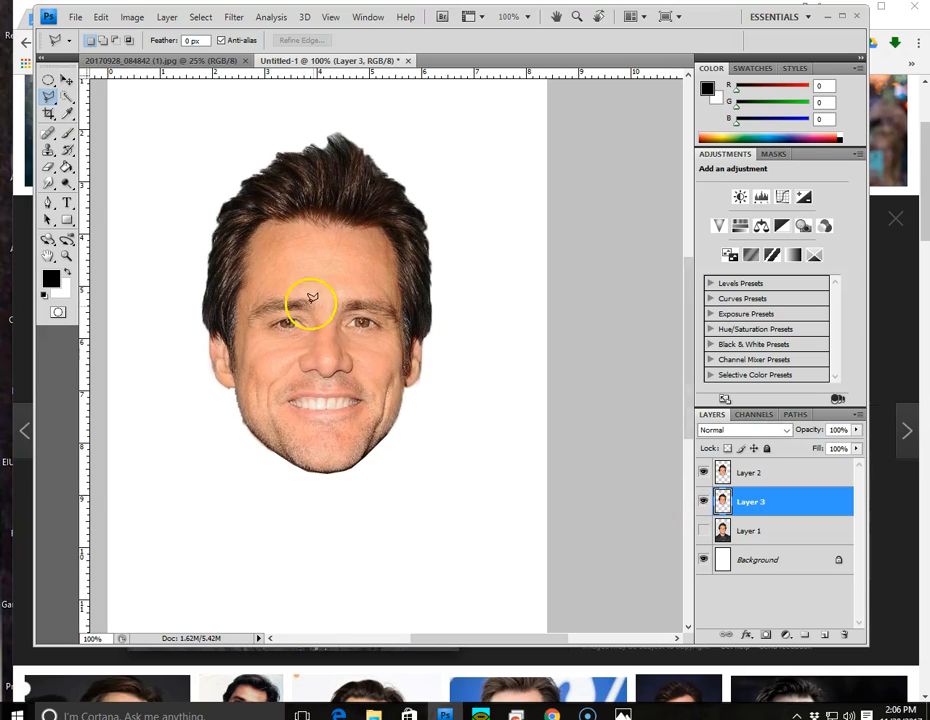
Delete Layer 2 and show Layer 1 again
{"action": "left_click_drag", "start_coordinate": [754, 478], "coordinate": [846, 637]}
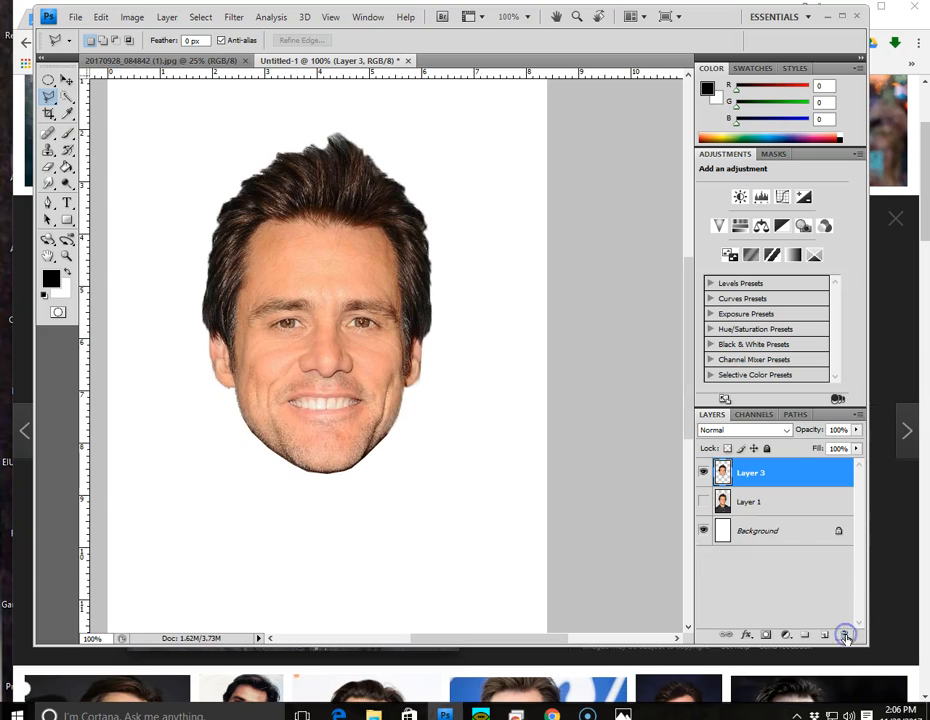
{"action": "left_click", "coordinate": [704, 502]}
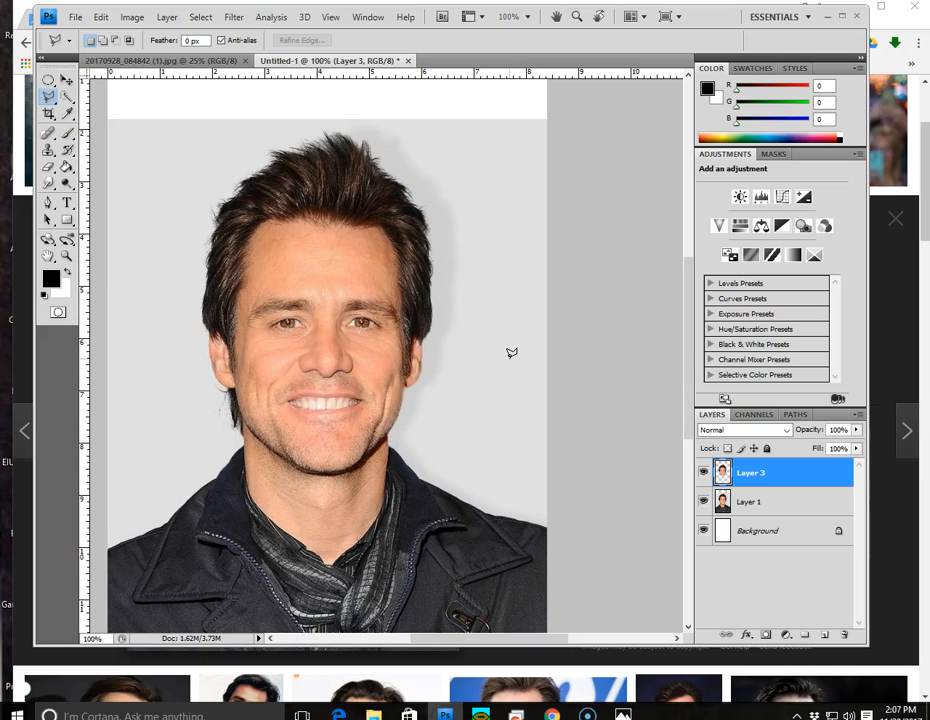
Scale the Layer 3 head proportionally to about 135.8% and move it to centre it over the neck
{"action": "key", "text": "ctrl+minus"}
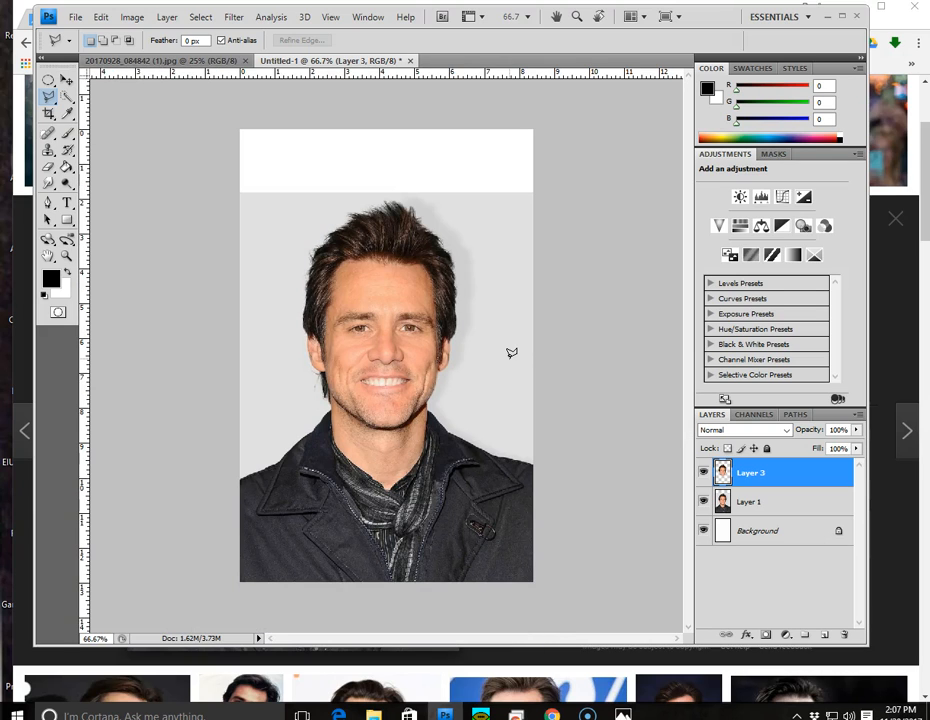
{"action": "left_click", "coordinate": [65, 80]}
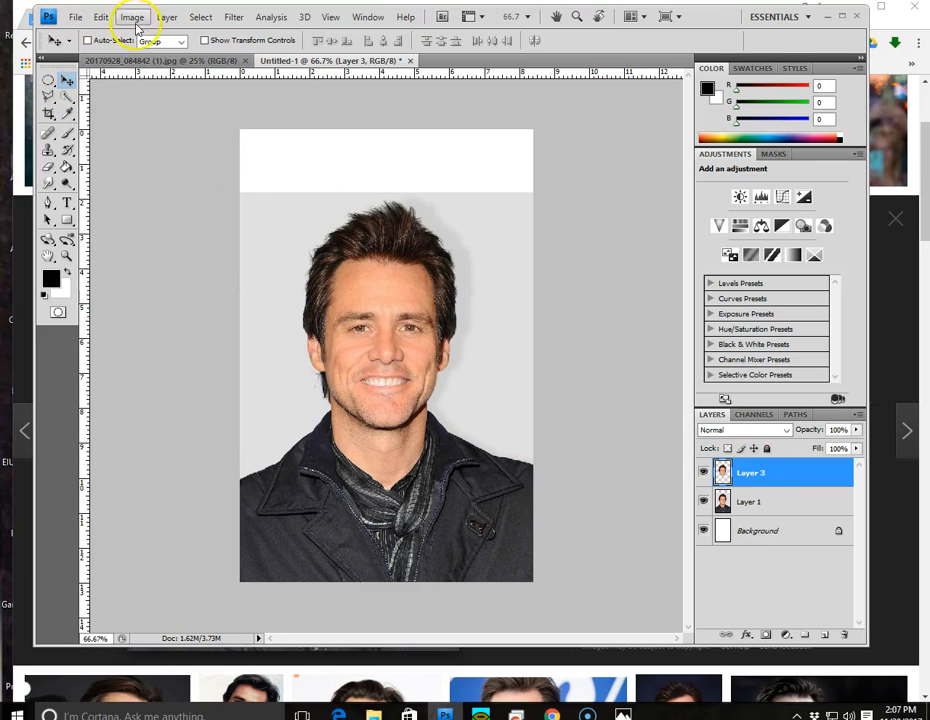
{"action": "left_click", "coordinate": [104, 18]}
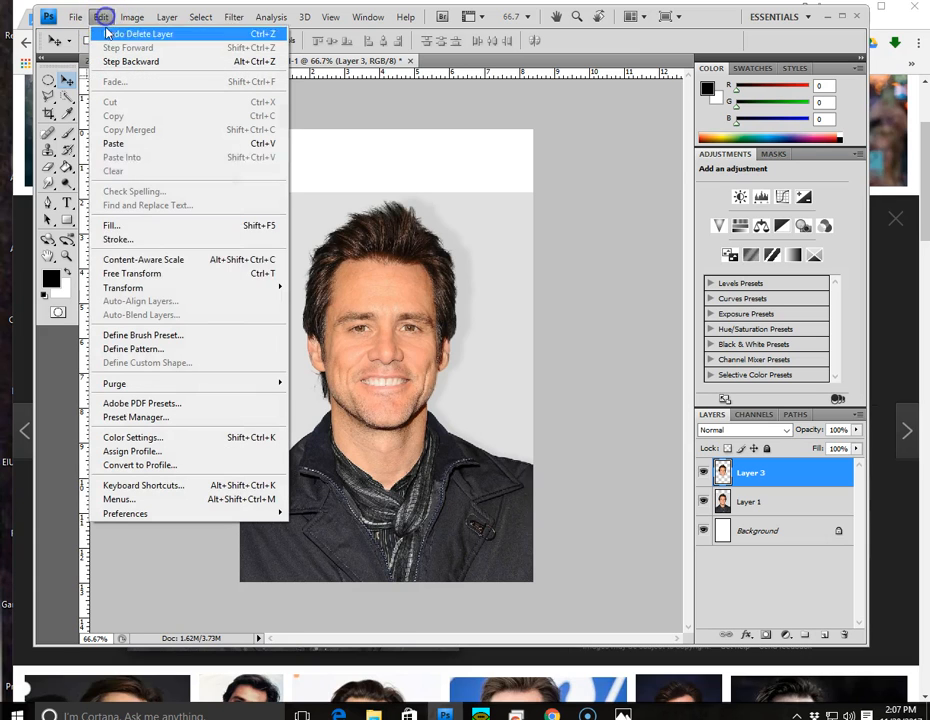
{"action": "mouse_move", "coordinate": [176, 286]}
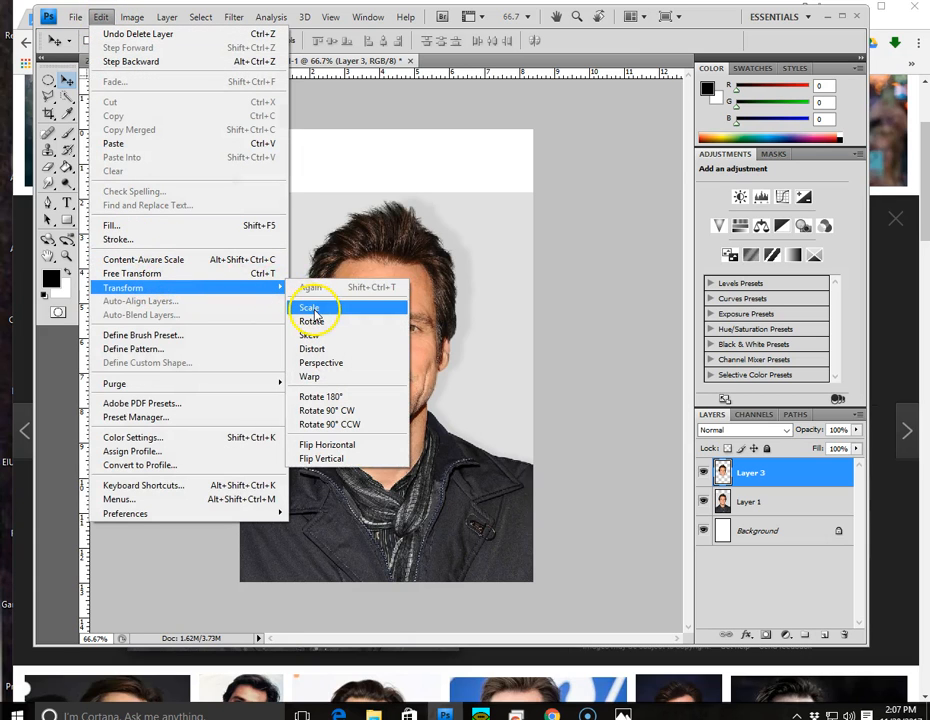
{"action": "left_click", "coordinate": [312, 307]}
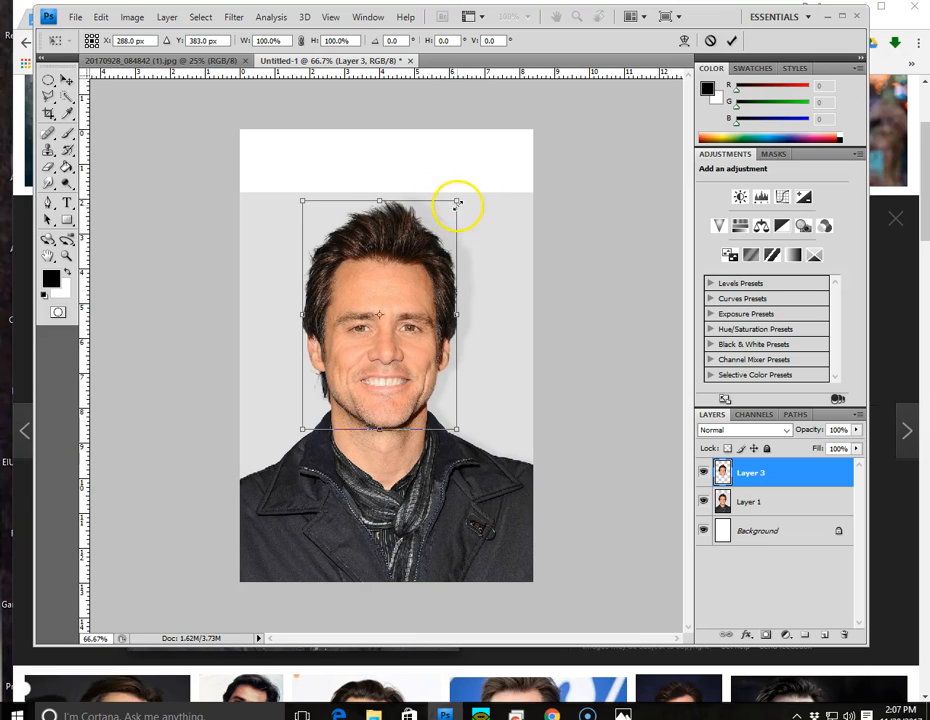
{"action": "left_click_drag", "start_coordinate": [457, 200], "coordinate": [515, 141]}
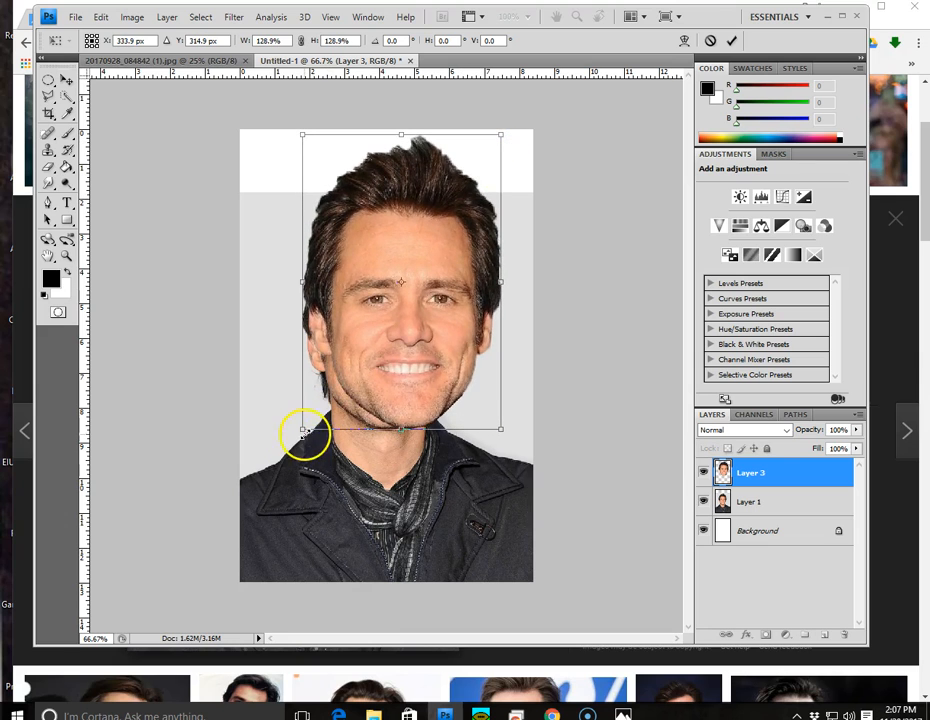
{"action": "left_click_drag", "start_coordinate": [301, 428], "coordinate": [291, 443]}
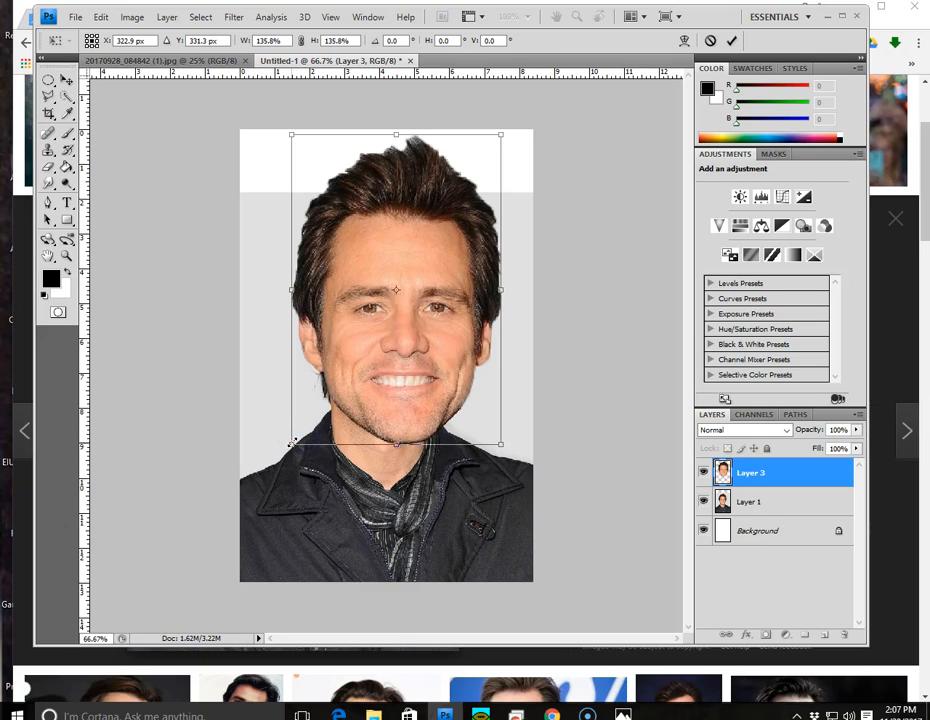
{"action": "key", "text": "Return"}
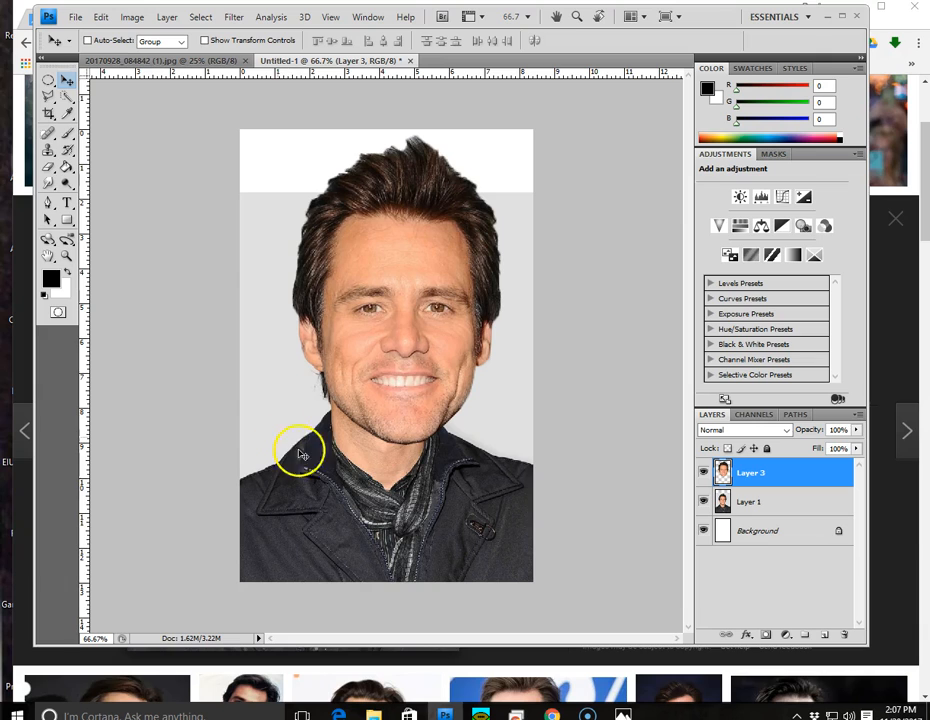
{"action": "left_click_drag", "start_coordinate": [411, 338], "coordinate": [389, 335]}
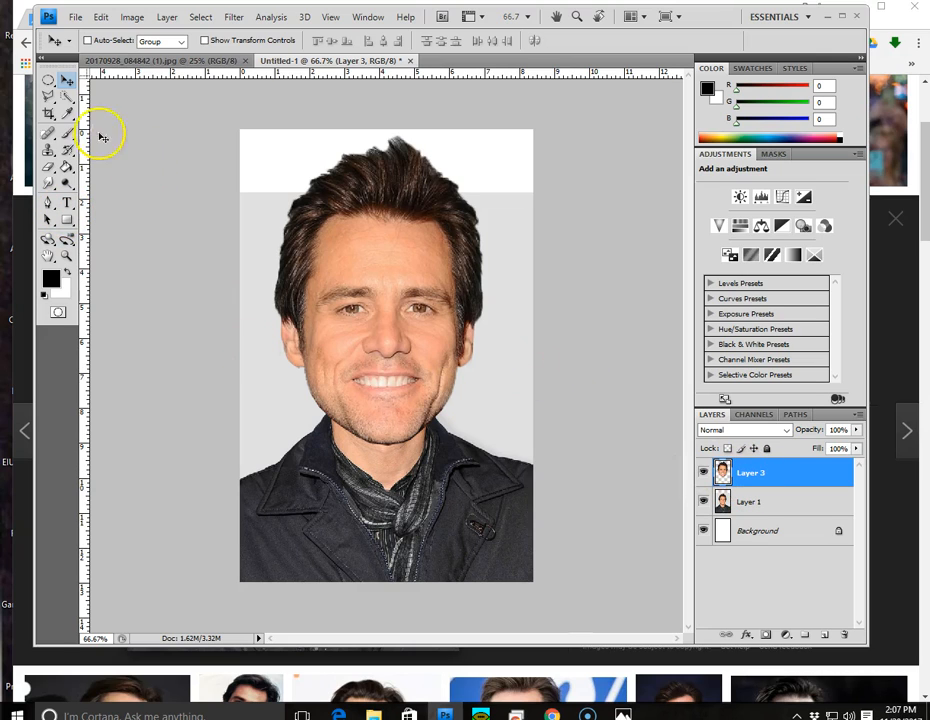
Outline the nose, mouth and chin area of Layer 3 with the Polygonal Lasso tool and copy it to a new layer
{"action": "mouse_move", "coordinate": [48, 95]}
{"action": "left_mouse_down"}
{"action": "mouse_move", "coordinate": [64, 97]}
{"action": "mouse_move", "coordinate": [60, 108]}
{"action": "mouse_move", "coordinate": [88, 110]}
{"action": "left_mouse_up"}
{"action": "left_click", "coordinate": [314, 353]}
{"action": "left_click", "coordinate": [342, 409]}
{"action": "left_click", "coordinate": [378, 425]}
{"action": "left_click", "coordinate": [421, 420]}
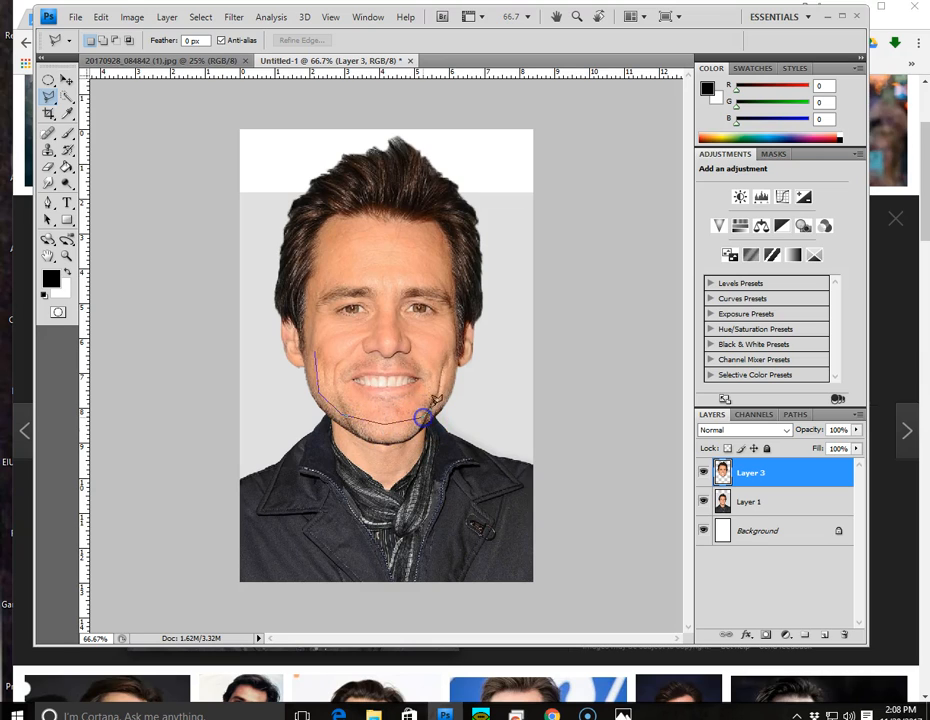
{"action": "left_click", "coordinate": [398, 324]}
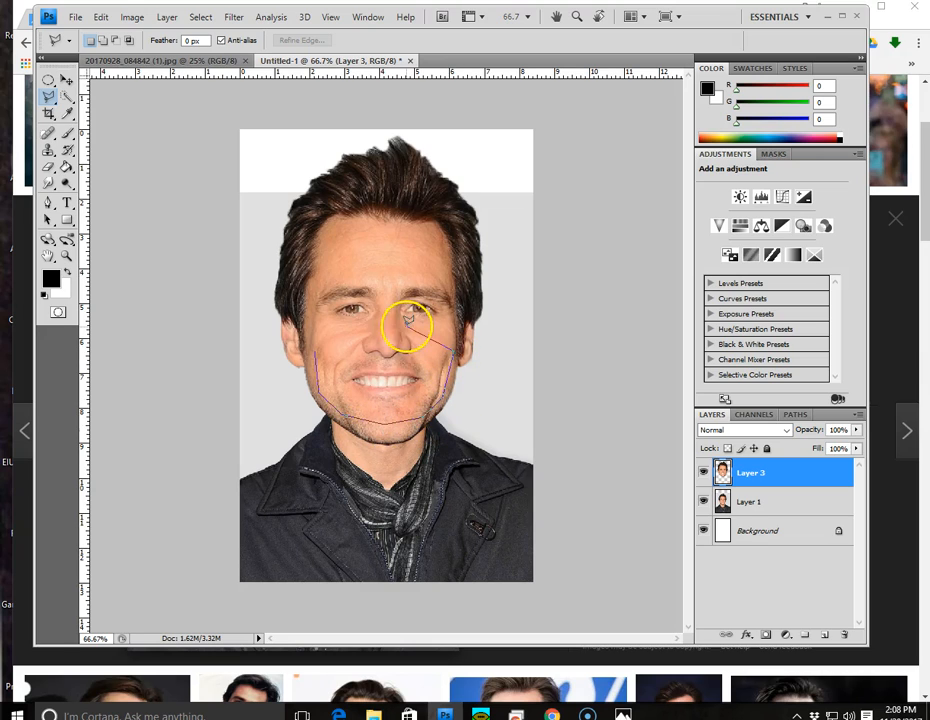
{"action": "left_click", "coordinate": [315, 350]}
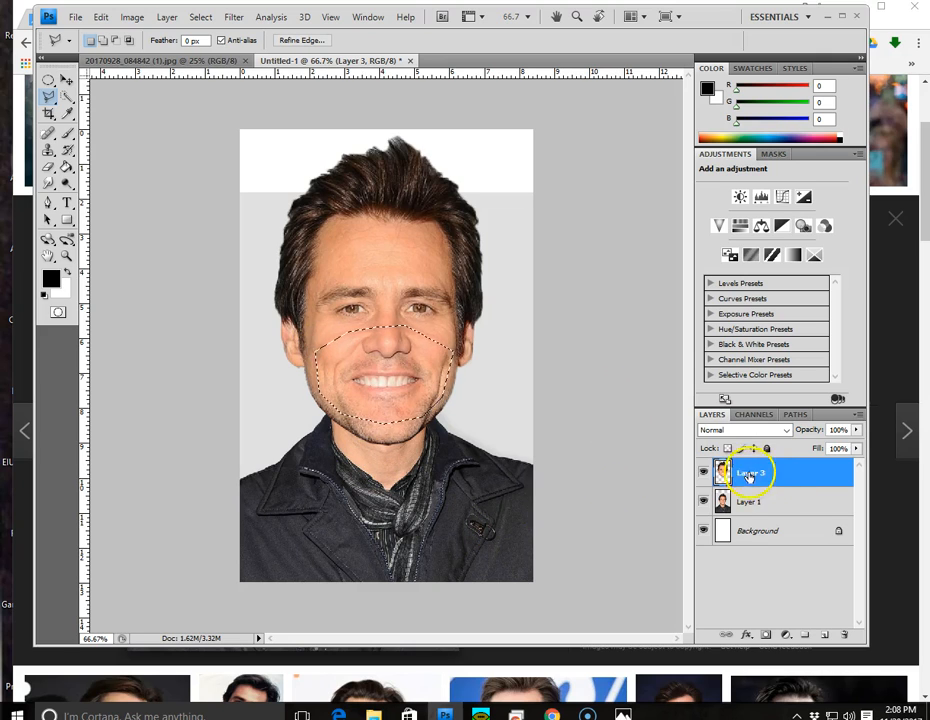
{"action": "key", "text": "ctrl+j"}
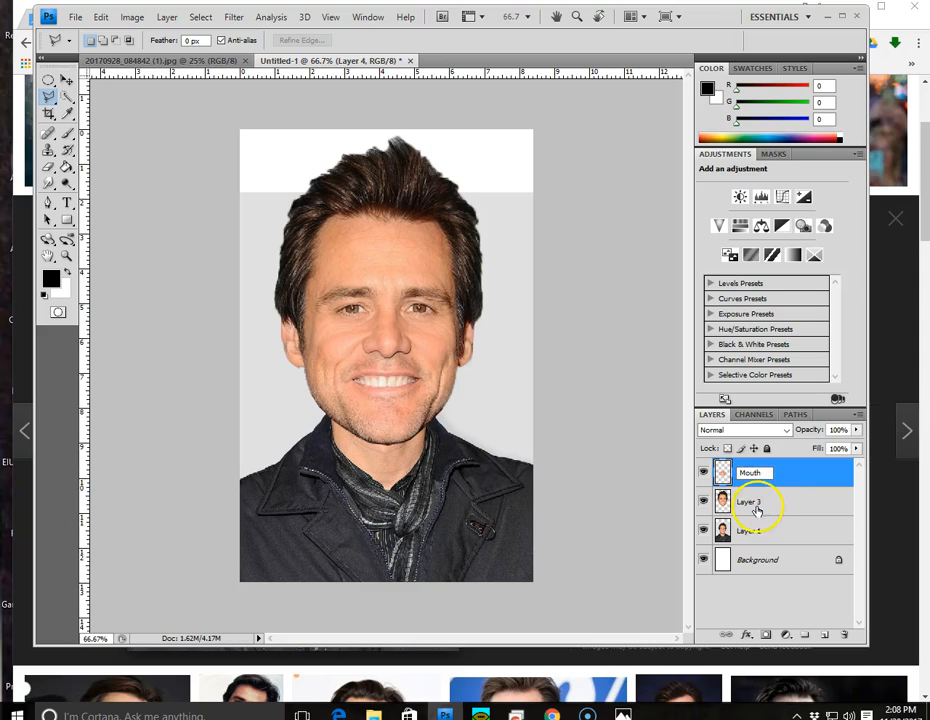
Rename the copied mouth layer Mouth, Layer 3 Face and Layer 1 Body, and make the Mouth layer active
{"action": "double_click", "coordinate": [759, 504]}
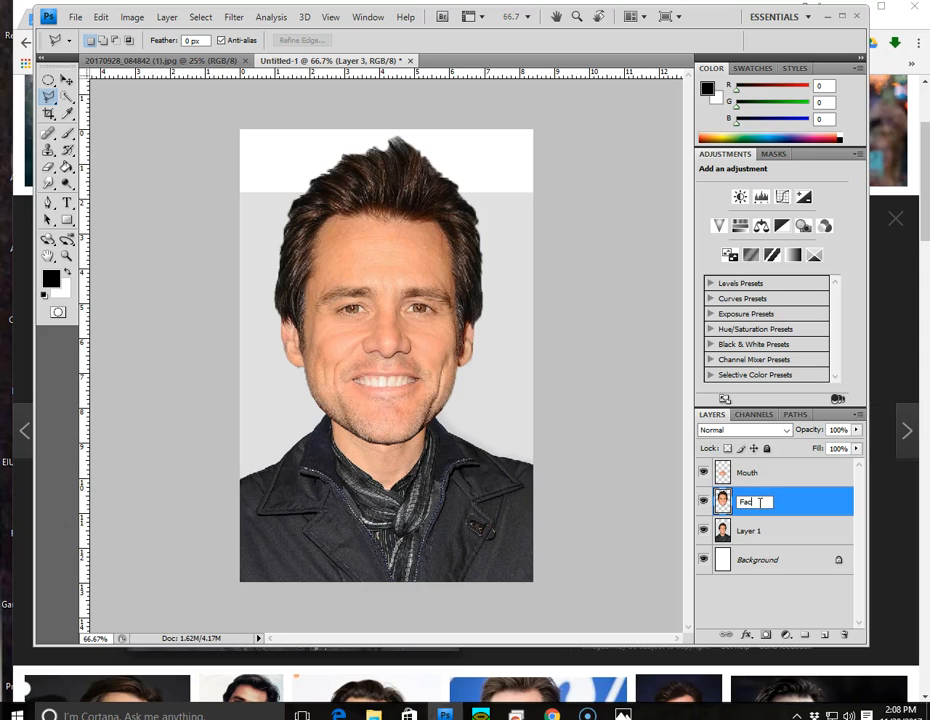
{"action": "double_click", "coordinate": [759, 535]}
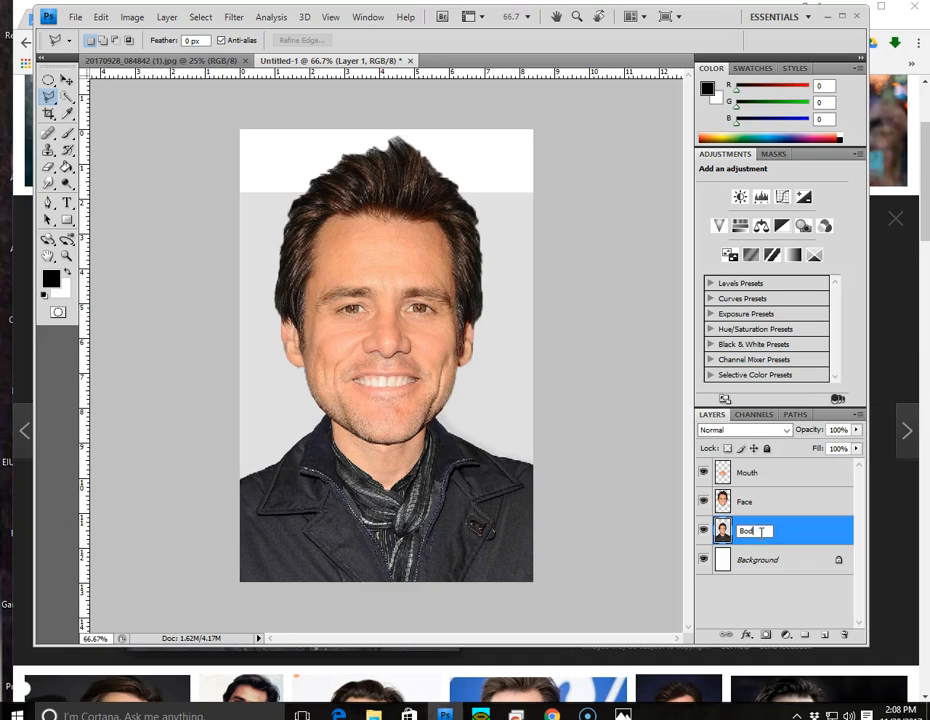
{"action": "left_click", "coordinate": [765, 481]}
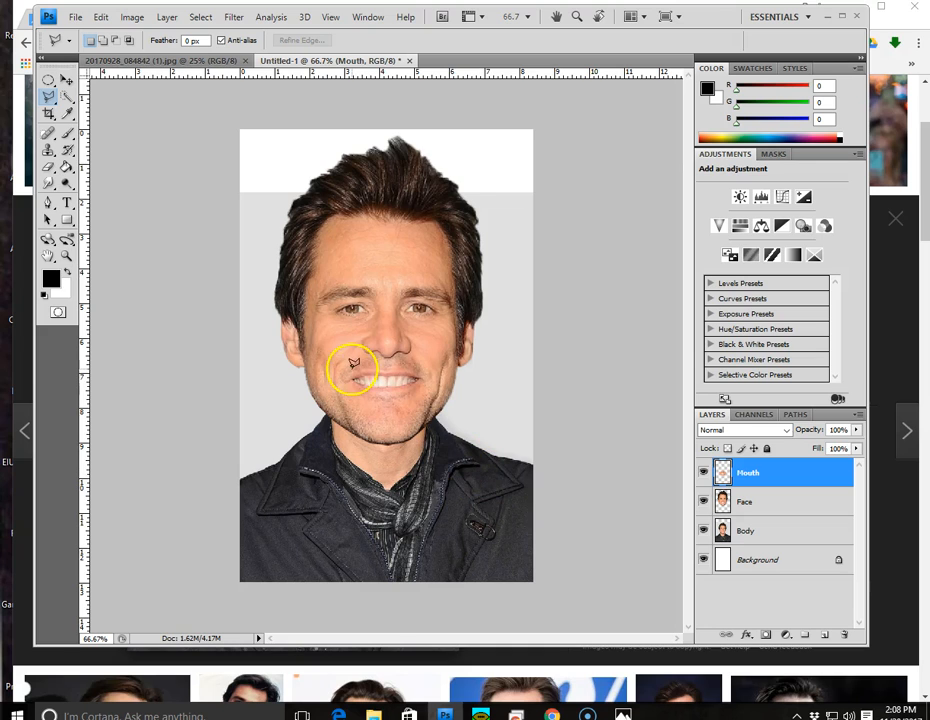
Scale the Mouth layer proportionally to about 131.3% and move it into place over the lower face
{"action": "left_click", "coordinate": [101, 17]}
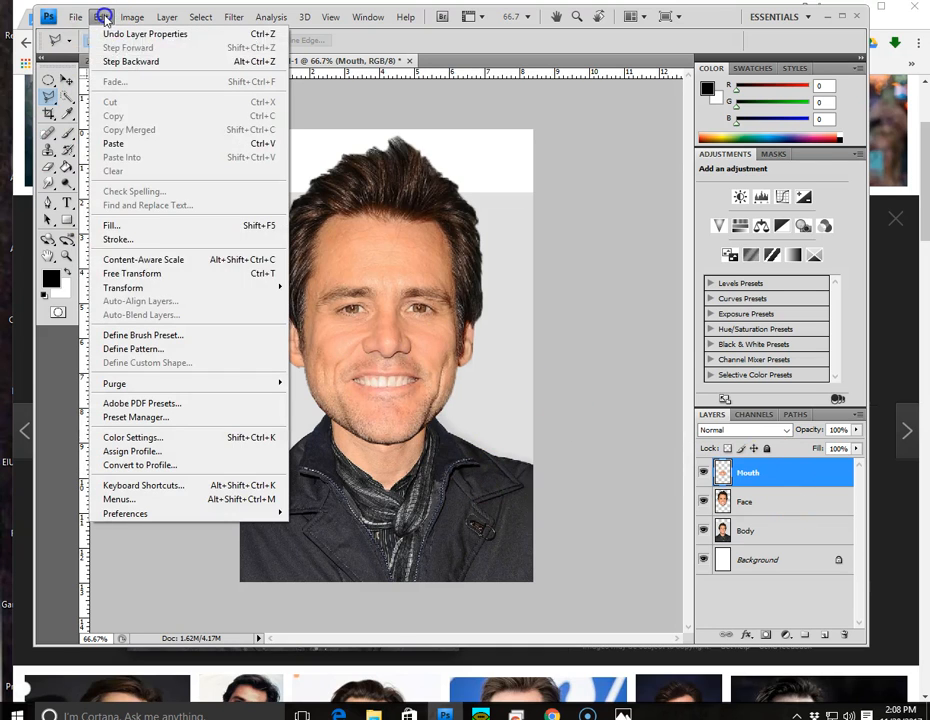
{"action": "mouse_move", "coordinate": [240, 288]}
{"action": "left_click", "coordinate": [330, 306]}
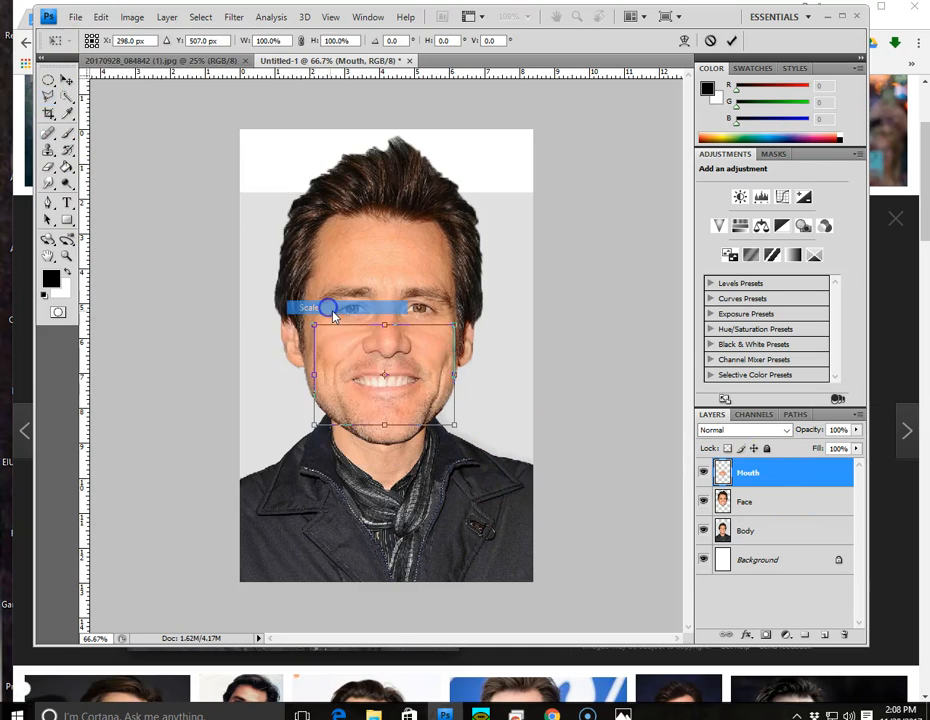
{"action": "left_click_drag", "start_coordinate": [455, 324], "coordinate": [495, 296]}
{"action": "left_click_drag", "start_coordinate": [431, 407], "coordinate": [413, 414]}
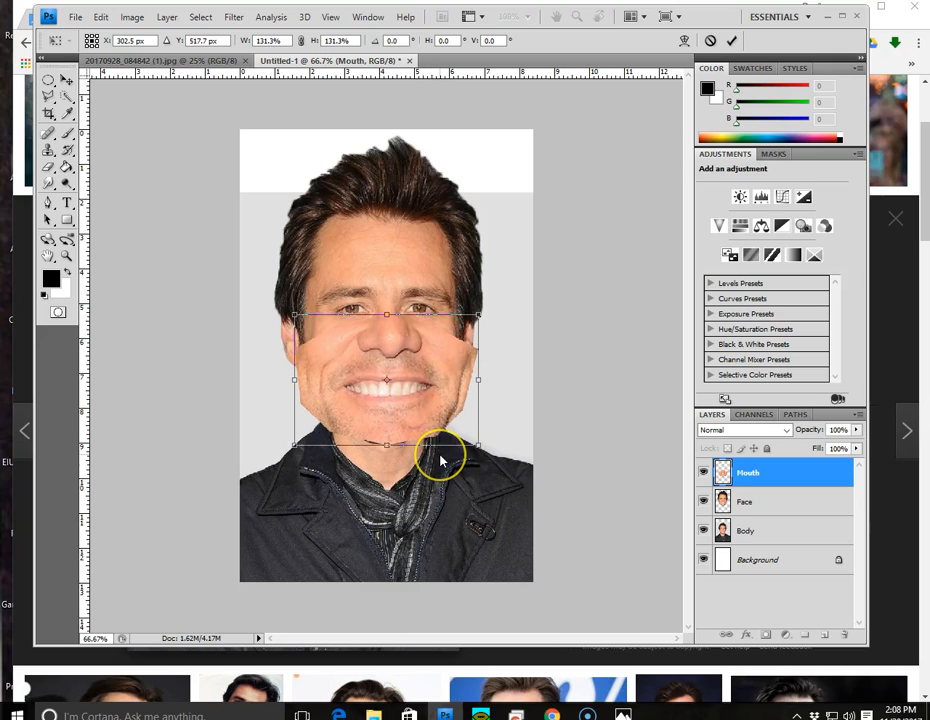
{"action": "key", "text": "Return"}
{"action": "key", "text": "l"}
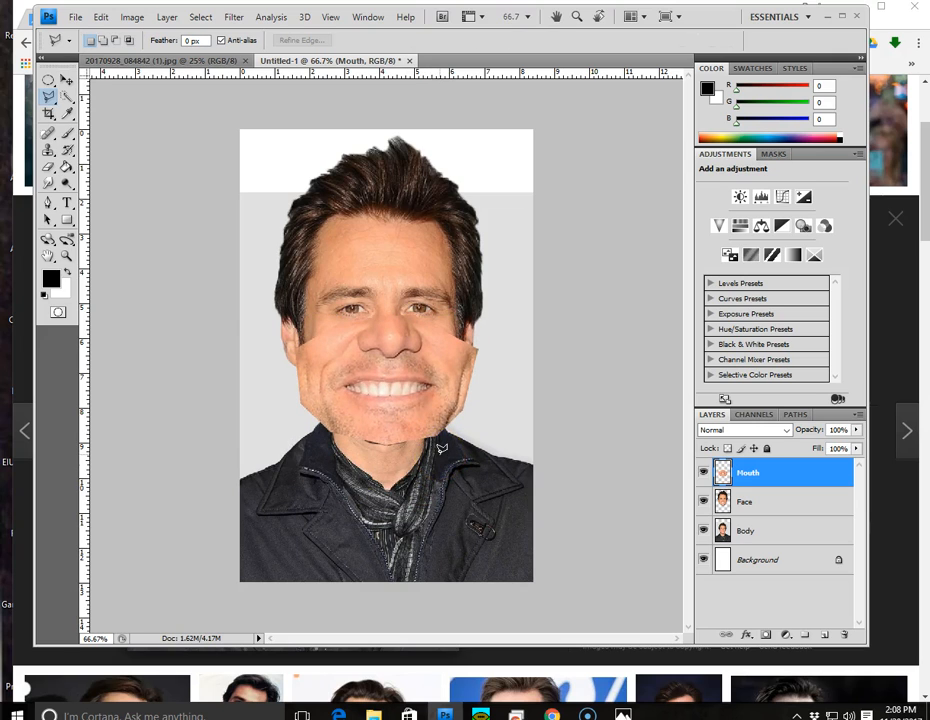
Activate the standard Eraser tool for work on the Mouth layer
{"action": "left_click", "coordinate": [50, 170]}
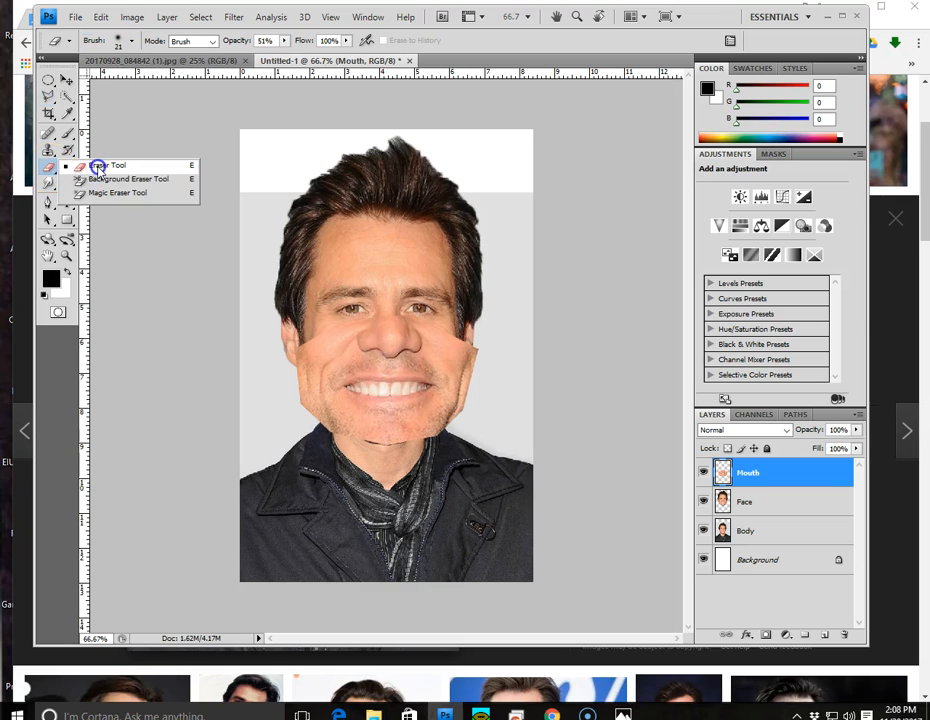
{"action": "left_click", "coordinate": [97, 166]}
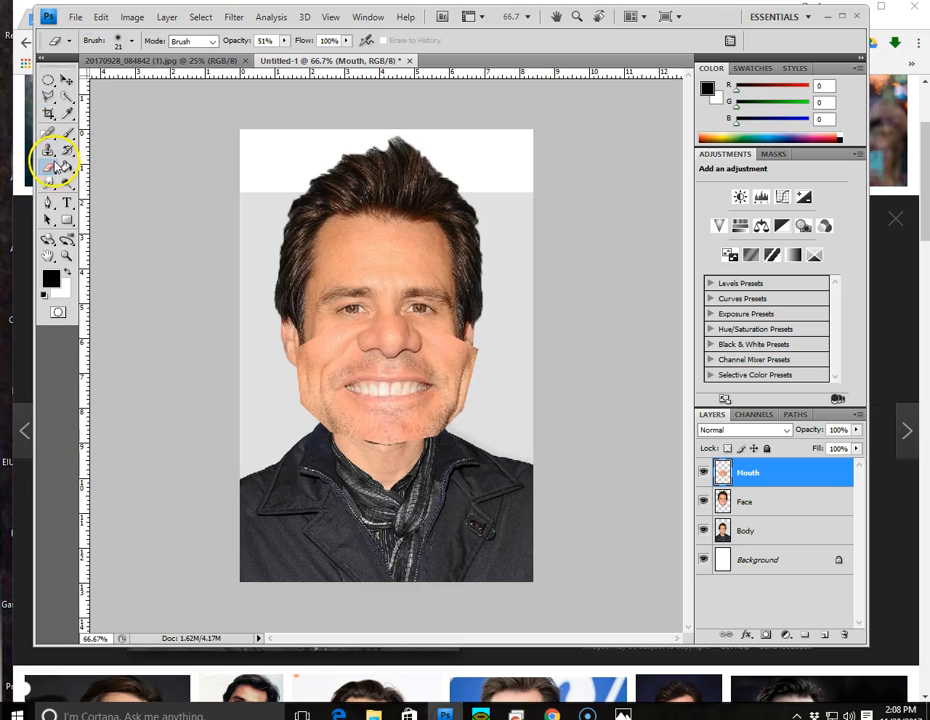
{"action": "left_click", "coordinate": [54, 170]}
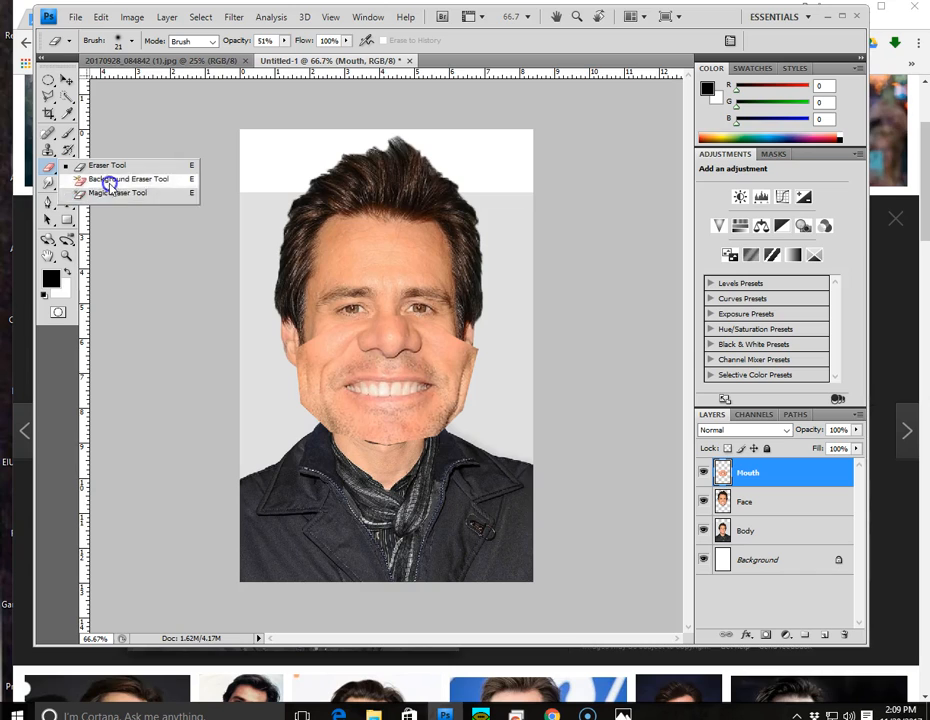
{"action": "left_click", "coordinate": [108, 180]}
{"action": "right_click", "coordinate": [51, 168]}
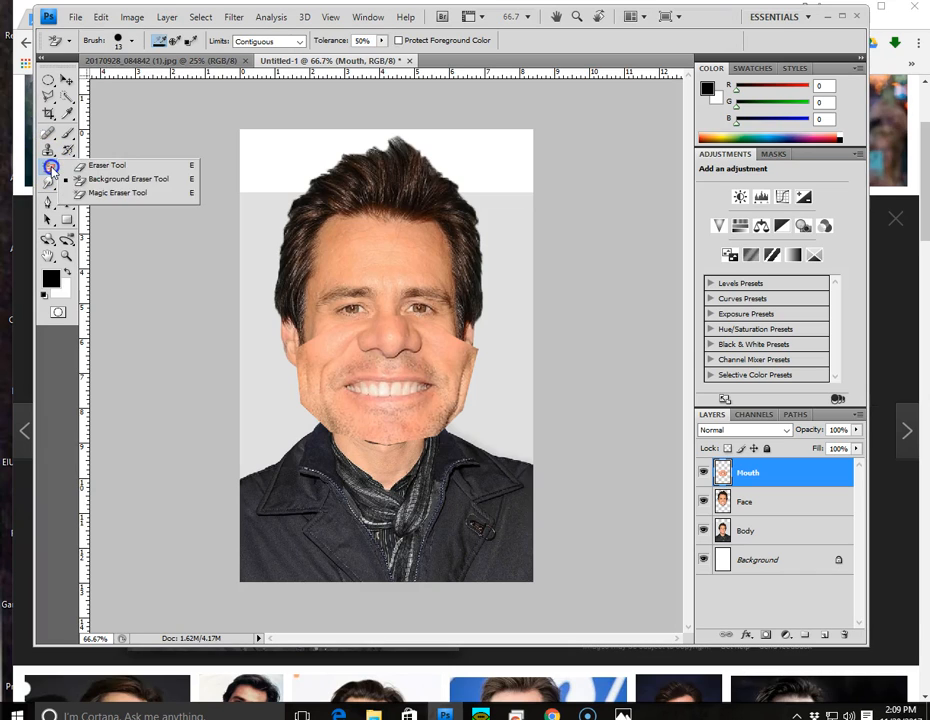
{"action": "left_click", "coordinate": [51, 168]}
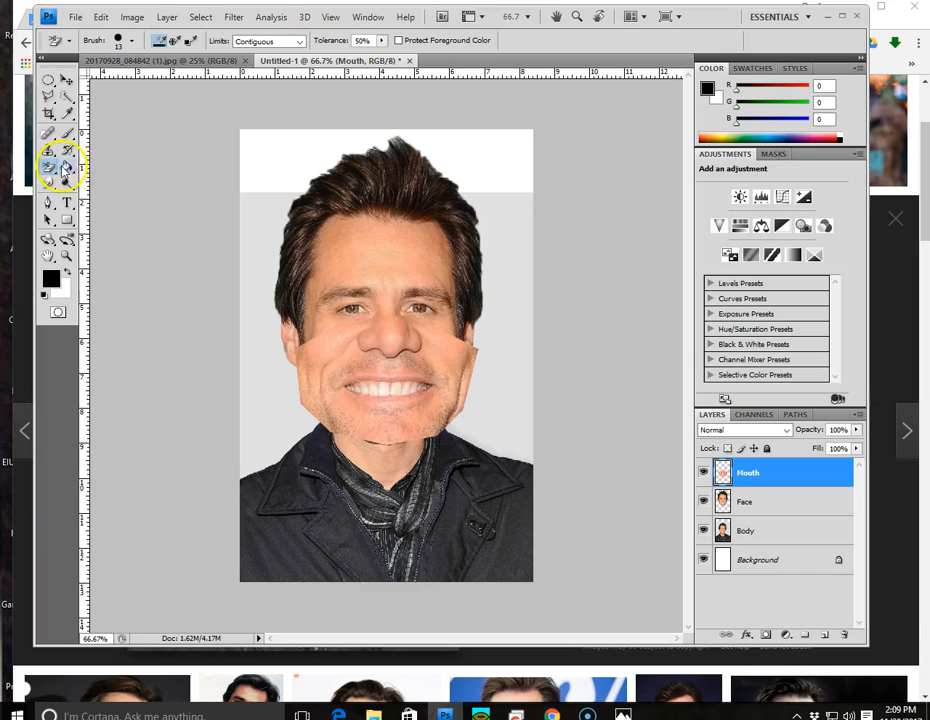
{"action": "right_click", "coordinate": [51, 168]}
{"action": "left_click", "coordinate": [100, 165]}
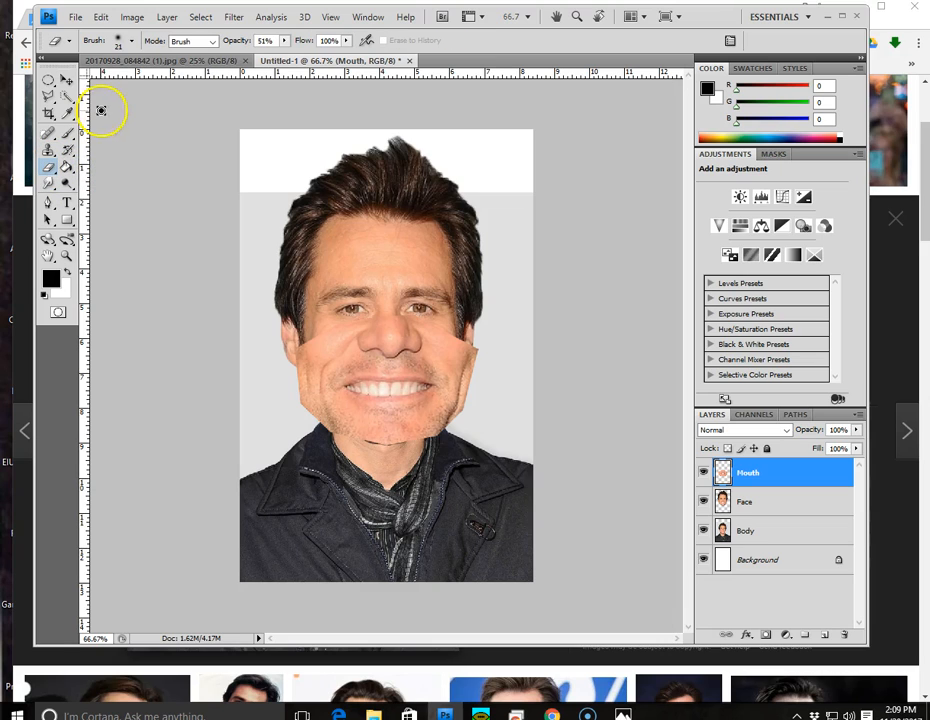
Set the eraser to a soft 91 px brush with 0% hardness, 100% opacity and 100% flow
{"action": "left_click", "coordinate": [133, 42]}
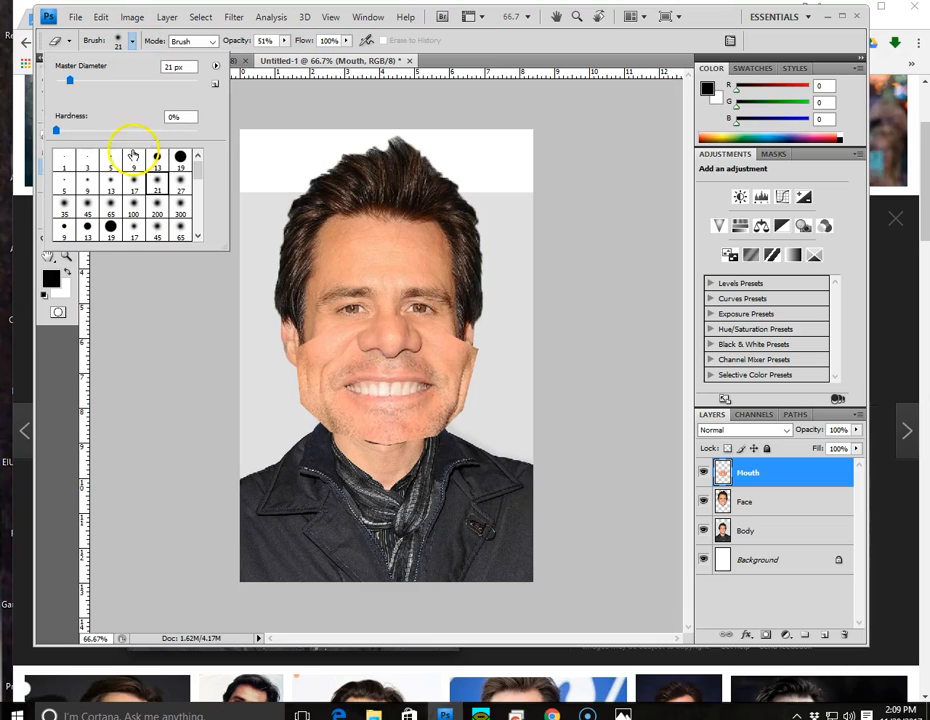
{"action": "left_click_drag", "start_coordinate": [58, 132], "coordinate": [104, 132]}
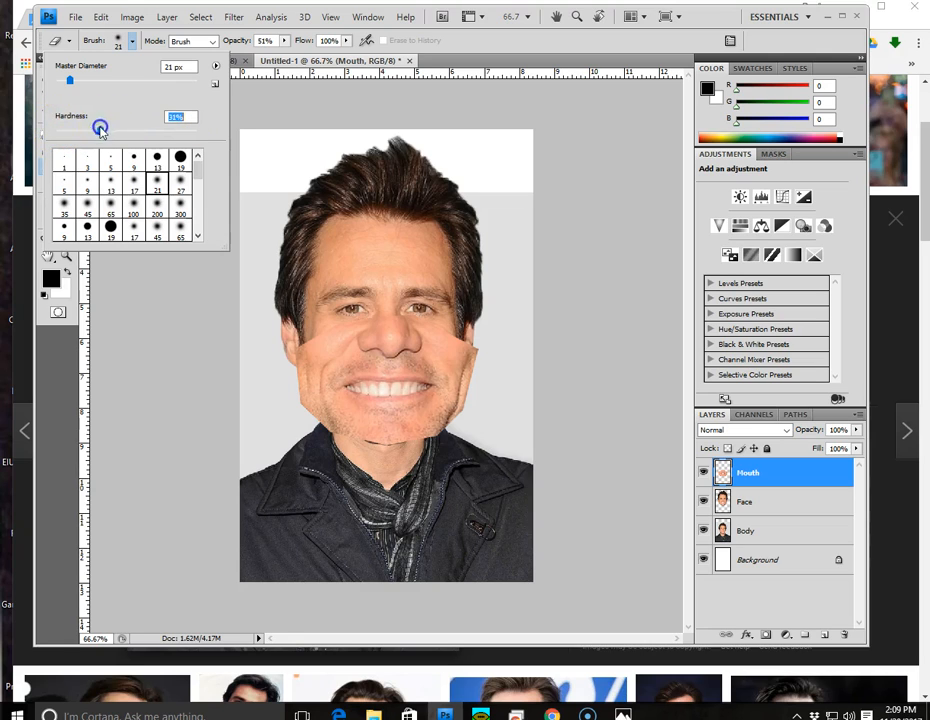
{"action": "left_click_drag", "start_coordinate": [76, 82], "coordinate": [76, 82]}
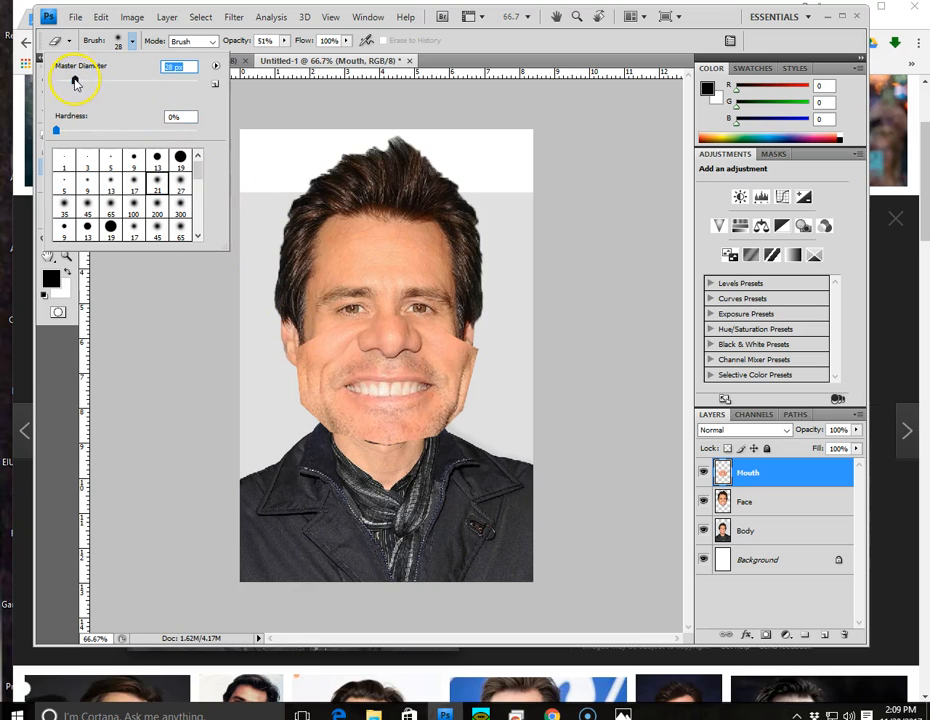
{"action": "left_click_drag", "start_coordinate": [96, 84], "coordinate": [96, 84]}
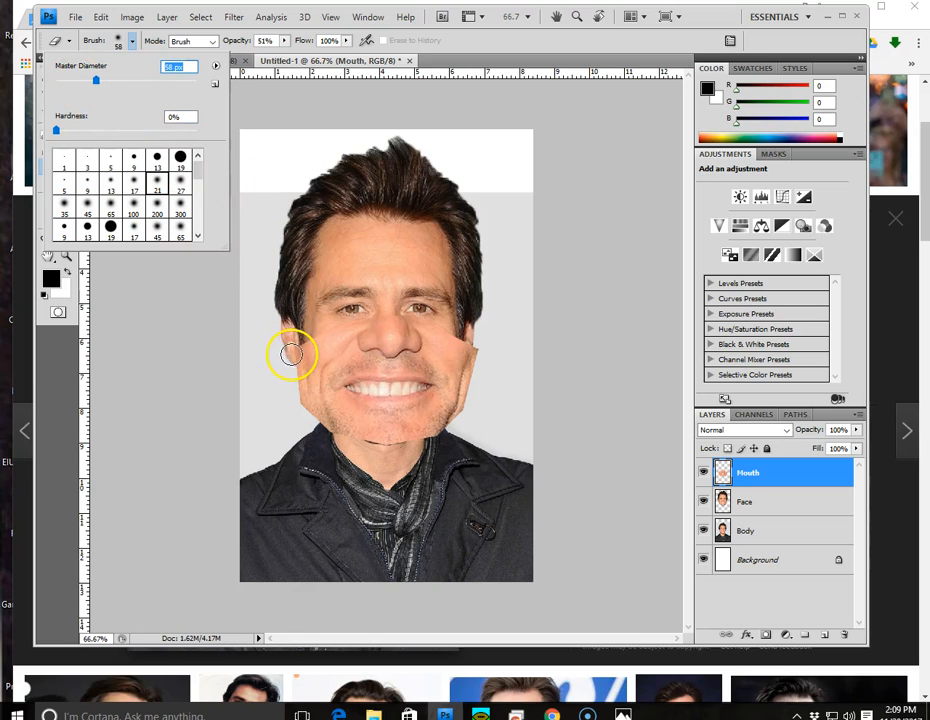
{"action": "left_click_drag", "start_coordinate": [118, 87], "coordinate": [118, 87]}
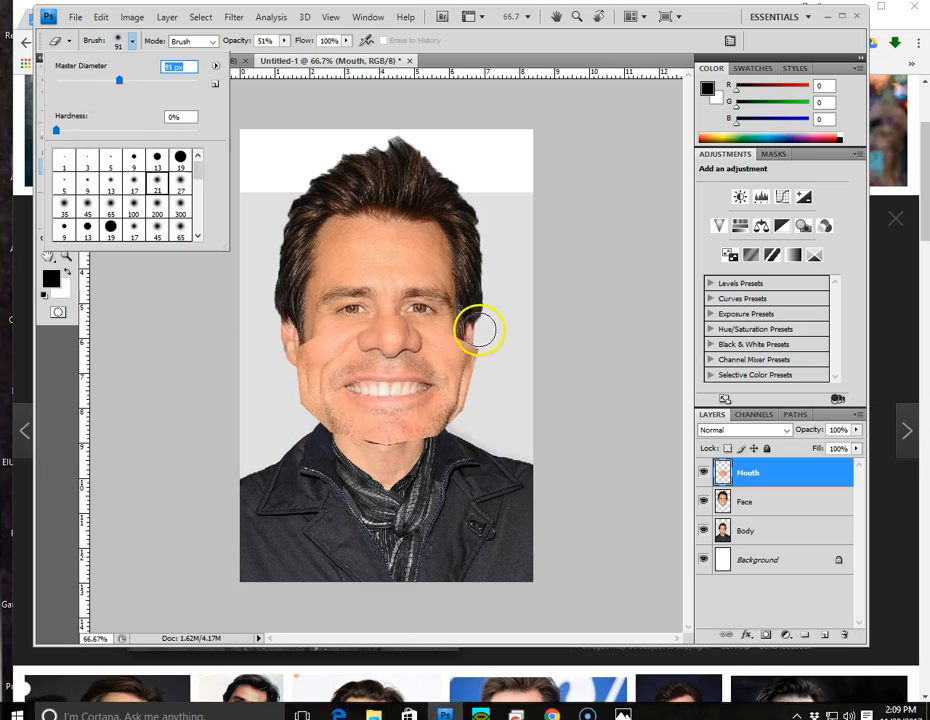
{"action": "left_click", "coordinate": [283, 41]}
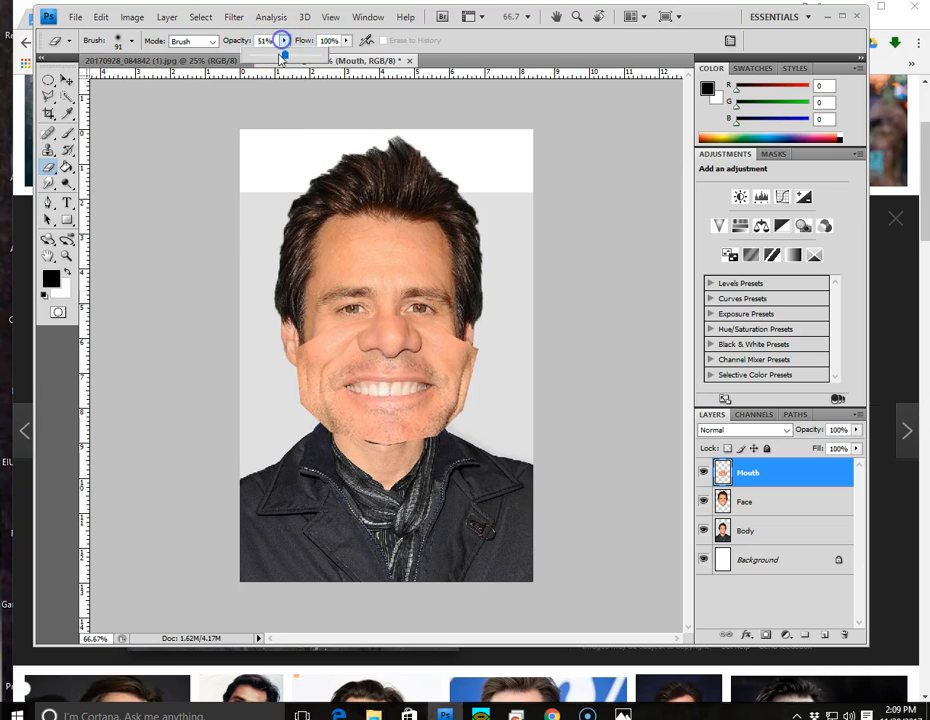
{"action": "left_click", "coordinate": [346, 41]}
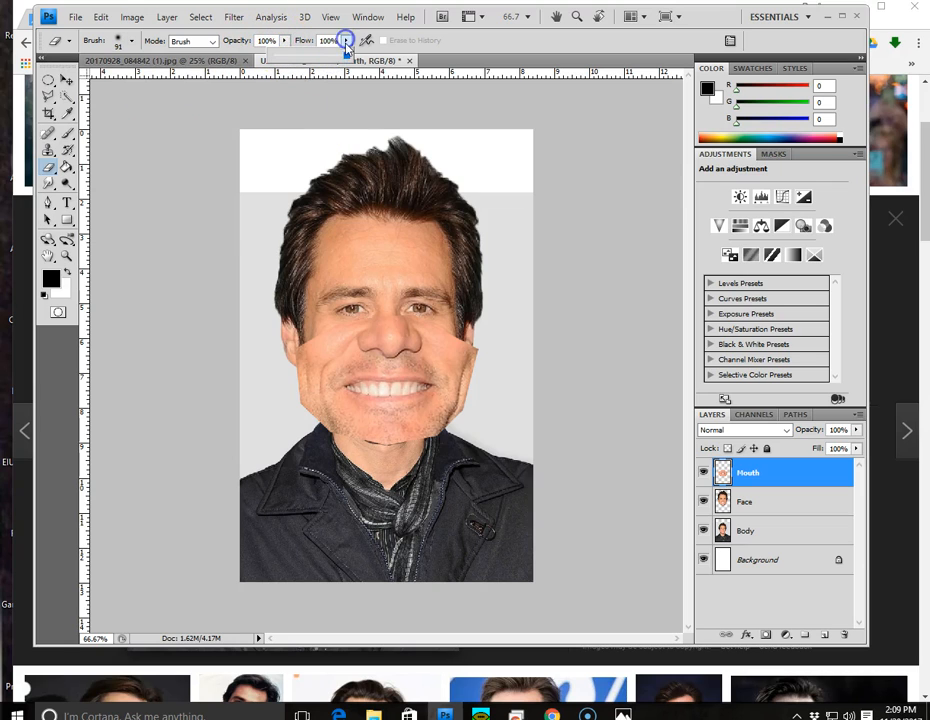
{"action": "left_click", "coordinate": [258, 62]}
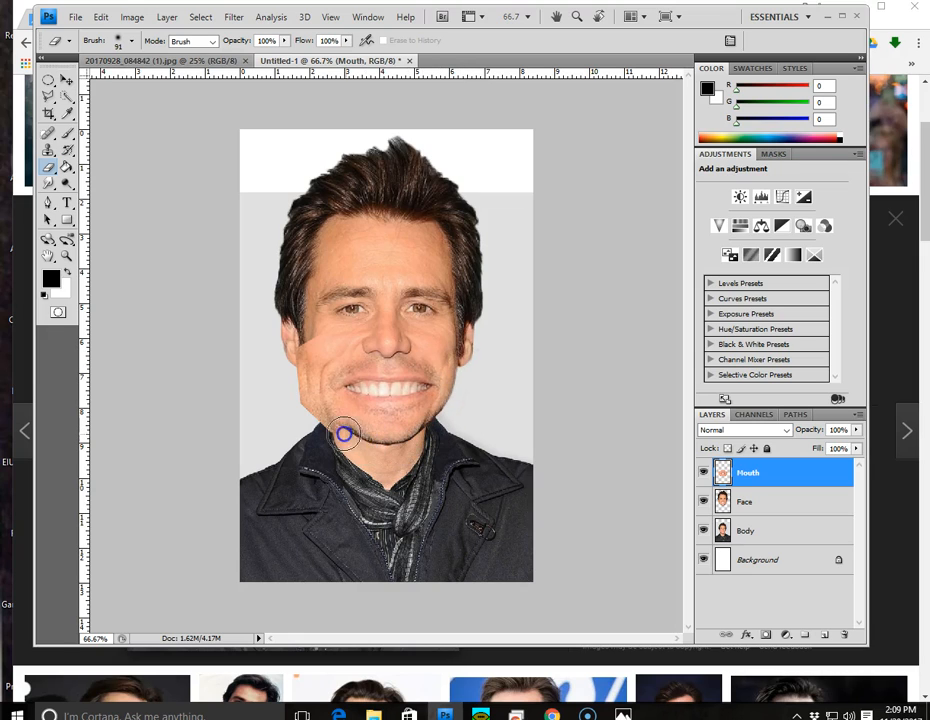
Erase the excess cheek, jaw and chin skin around the enlarged mouth and reposition the mouth on the face
{"action": "mouse_move", "coordinate": [312, 413]}
{"action": "left_mouse_down"}
{"action": "mouse_move", "coordinate": [301, 371]}
{"action": "mouse_move", "coordinate": [321, 326]}
{"action": "left_mouse_up"}
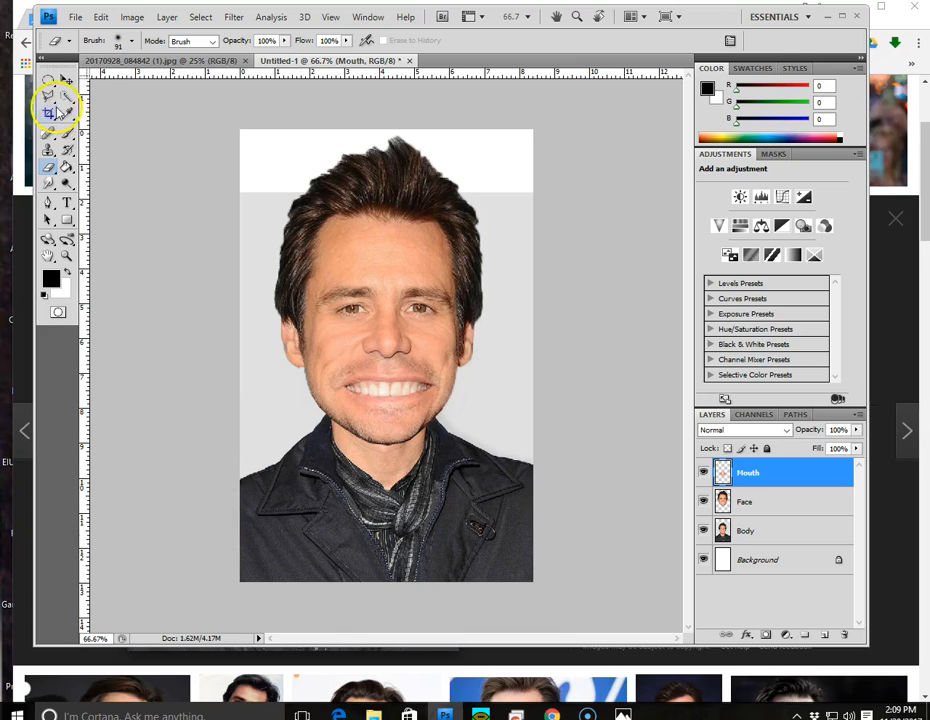
{"action": "left_click", "coordinate": [67, 80]}
{"action": "mouse_move", "coordinate": [381, 387]}
{"action": "left_mouse_down"}
{"action": "mouse_move", "coordinate": [384, 427]}
{"action": "mouse_move", "coordinate": [390, 391]}
{"action": "left_mouse_up"}
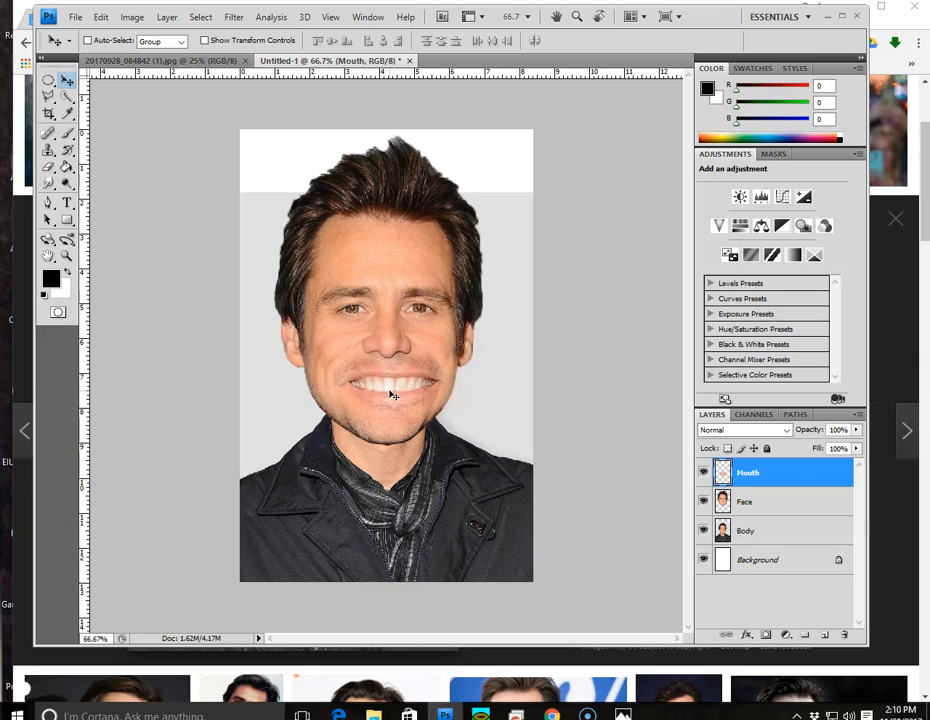
{"action": "left_click_drag", "start_coordinate": [393, 395], "coordinate": [382, 390]}
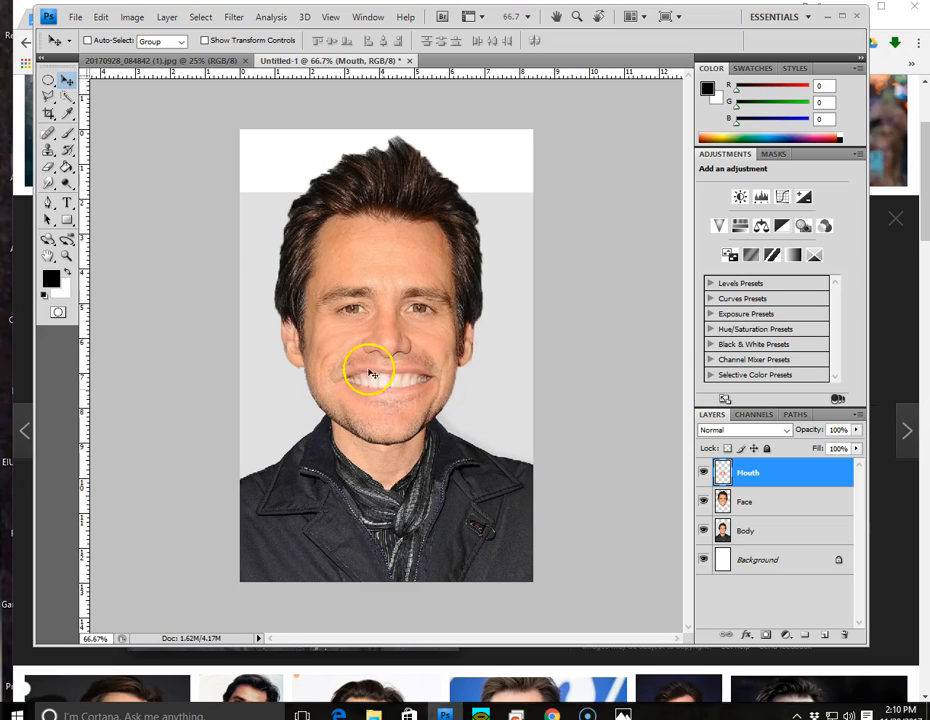
Erase the leftover edges around the nose and cheeks on the Mouth layer and compare the face with that layer hidden and shown
{"action": "left_click", "coordinate": [47, 167]}
{"action": "left_click", "coordinate": [357, 328]}
{"action": "mouse_move", "coordinate": [370, 339]}
{"action": "left_mouse_down"}
{"action": "mouse_move", "coordinate": [428, 337]}
{"action": "mouse_move", "coordinate": [455, 357]}
{"action": "mouse_move", "coordinate": [458, 400]}
{"action": "mouse_move", "coordinate": [442, 425]}
{"action": "mouse_move", "coordinate": [413, 439]}
{"action": "mouse_move", "coordinate": [346, 430]}
{"action": "mouse_move", "coordinate": [319, 413]}
{"action": "mouse_move", "coordinate": [303, 357]}
{"action": "left_mouse_up"}
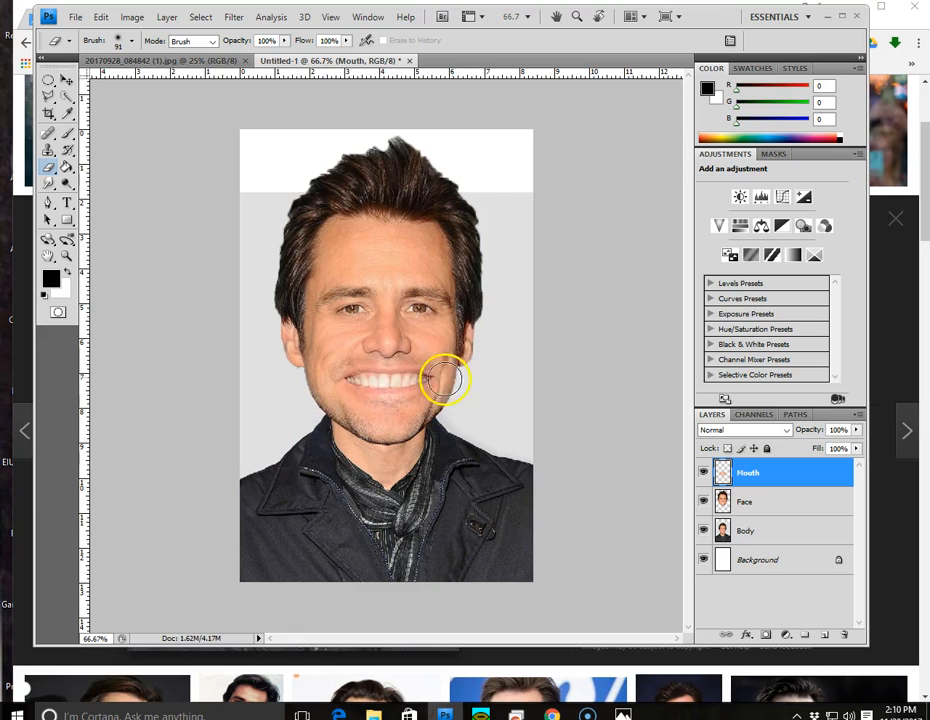
{"action": "left_click", "coordinate": [703, 472]}
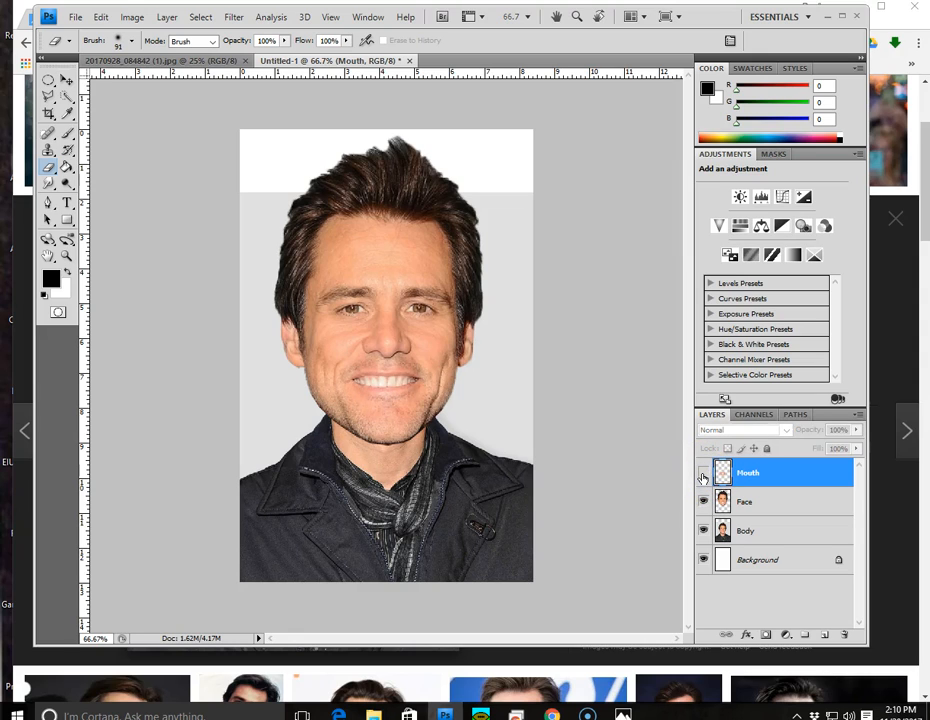
{"action": "left_click", "coordinate": [703, 474]}
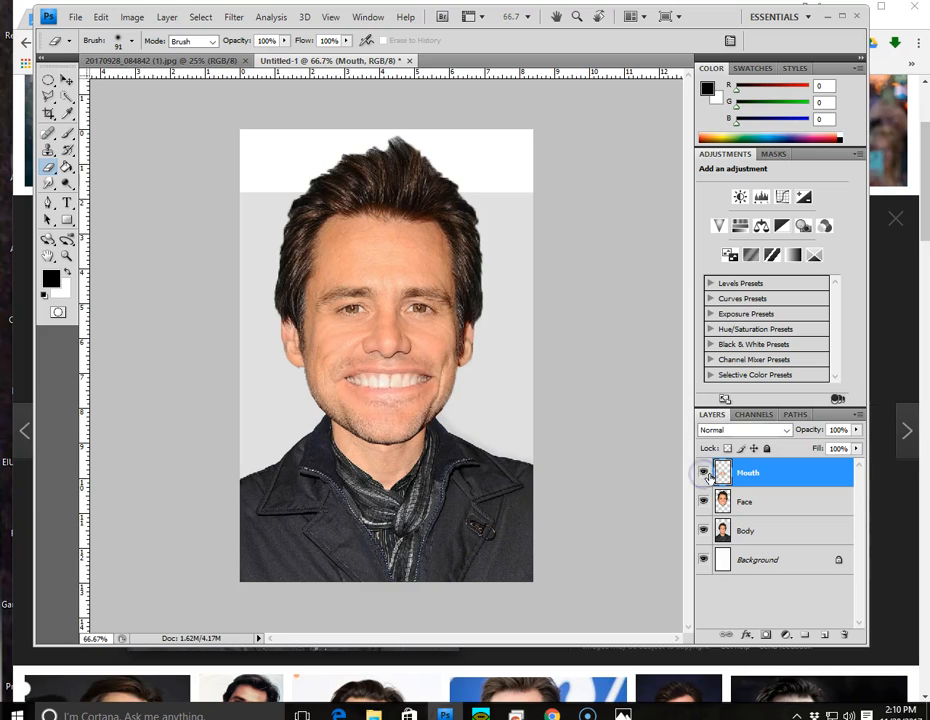
{"action": "left_click", "coordinate": [703, 474]}
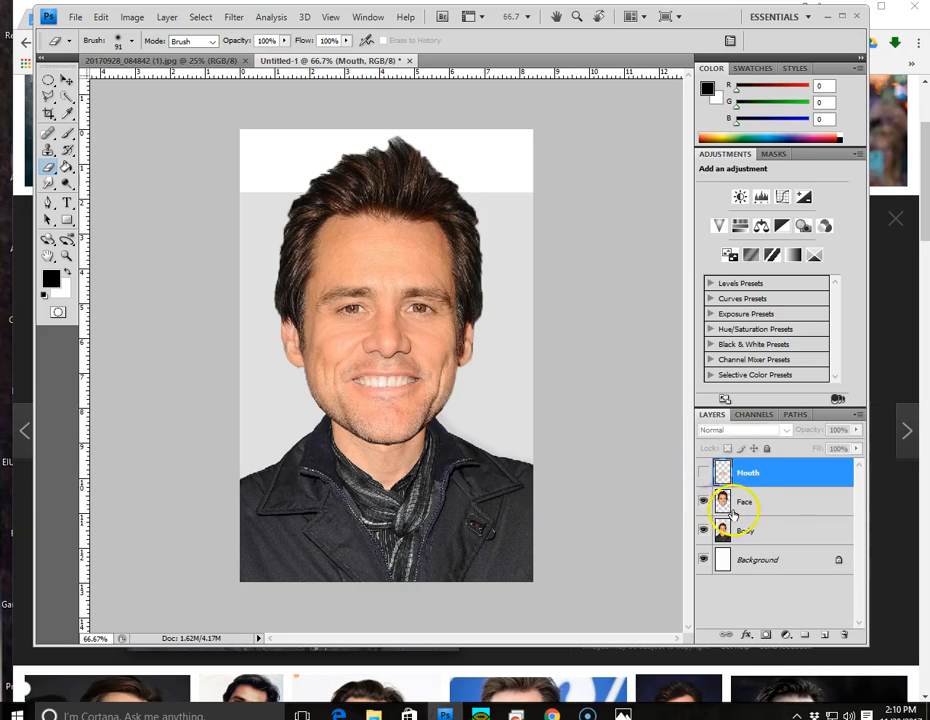
{"action": "left_click", "coordinate": [703, 474]}
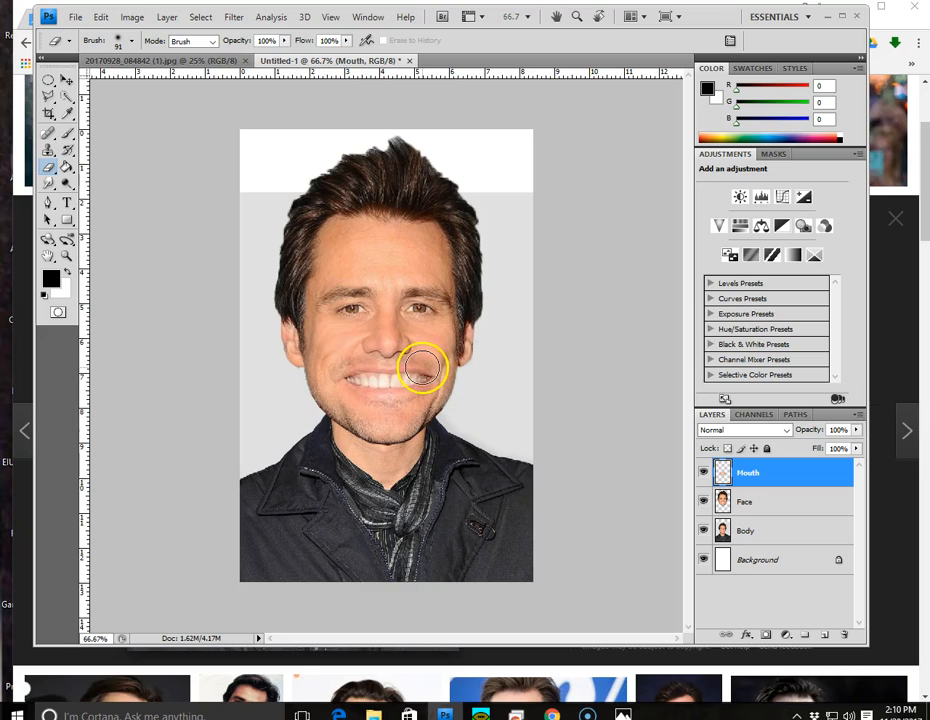
Outline the nose from between the eyebrows to the upper lip on the Face layer with the Polygonal Lasso and copy it to a new layer
{"action": "left_click", "coordinate": [771, 503]}
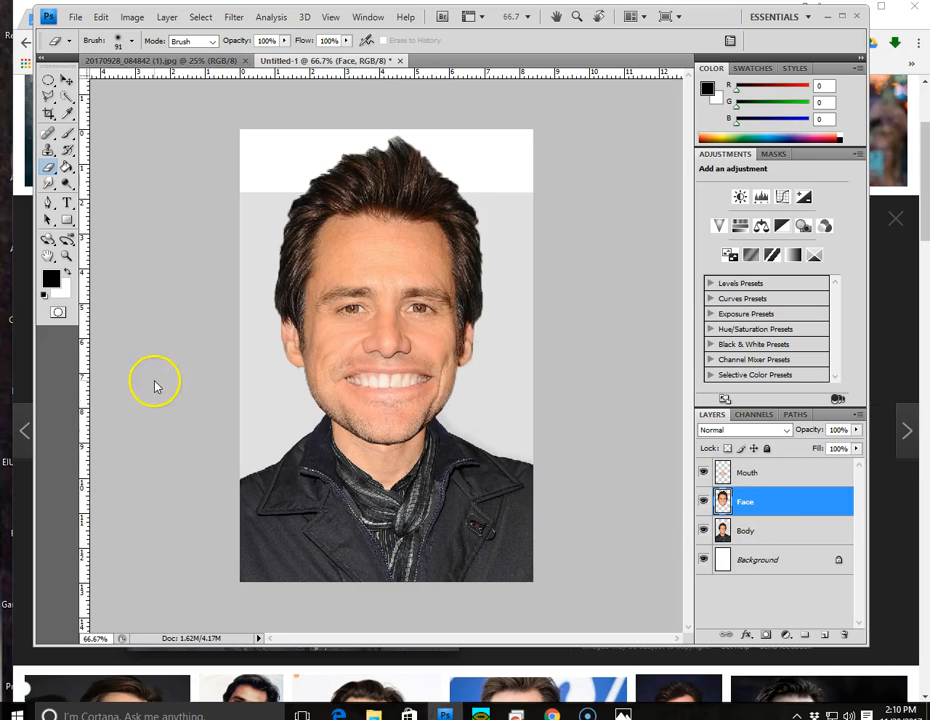
{"action": "left_click", "coordinate": [48, 96]}
{"action": "left_click", "coordinate": [370, 286]}
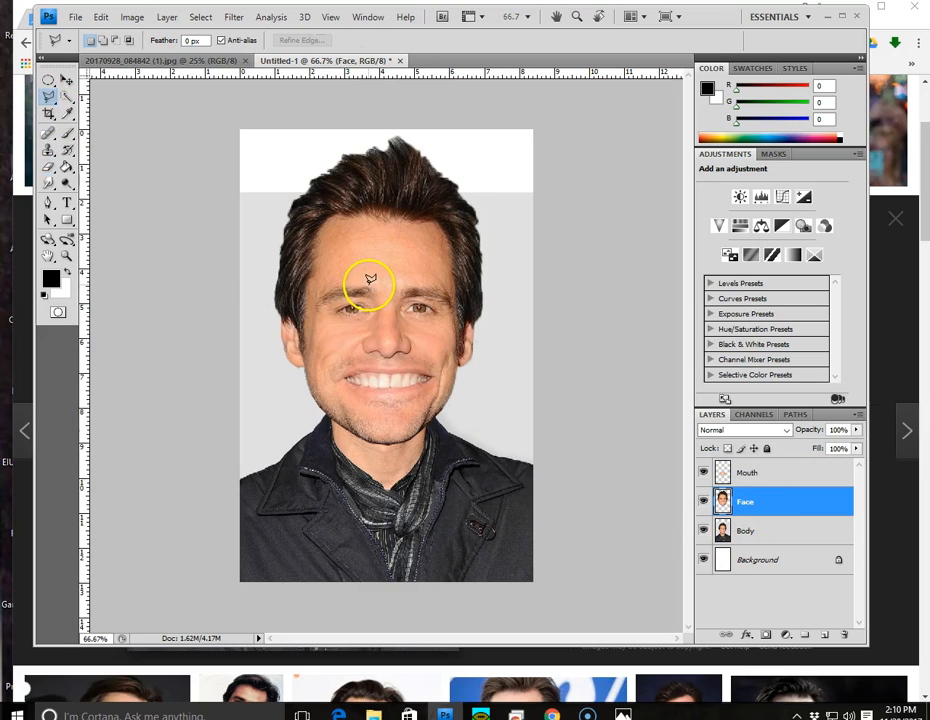
{"action": "left_click", "coordinate": [372, 296]}
{"action": "left_click", "coordinate": [421, 364]}
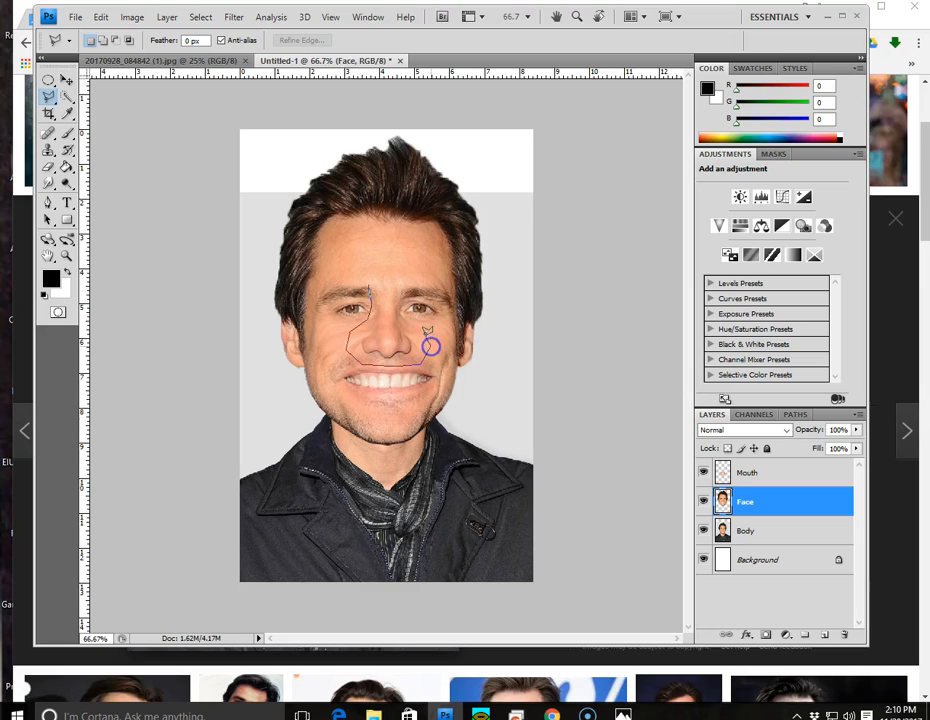
{"action": "left_click", "coordinate": [401, 295]}
{"action": "left_click", "coordinate": [369, 283]}
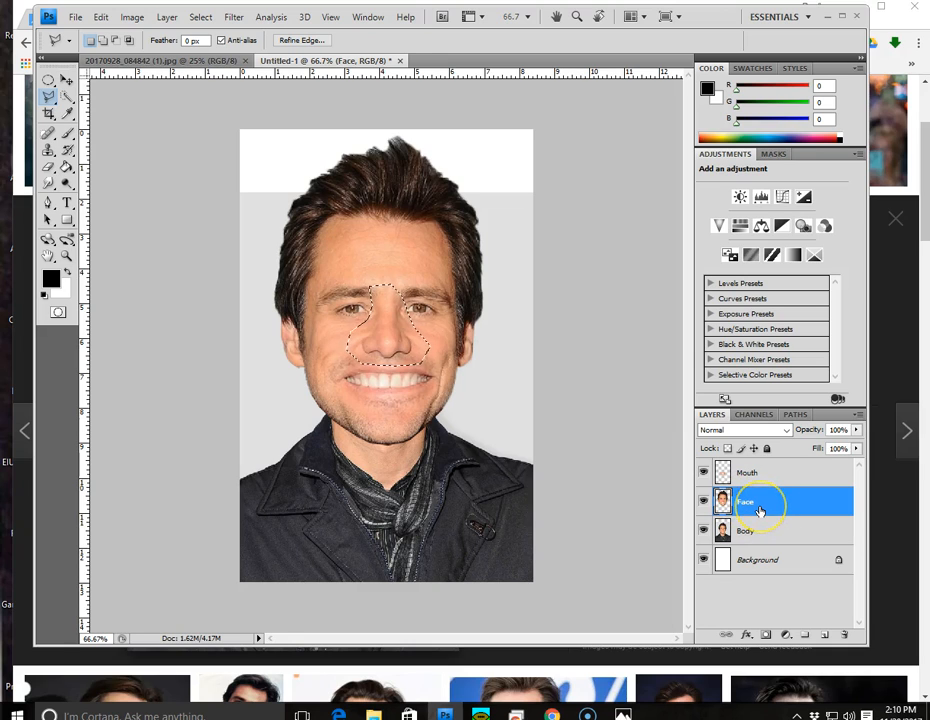
{"action": "key", "text": "ctrl+j"}
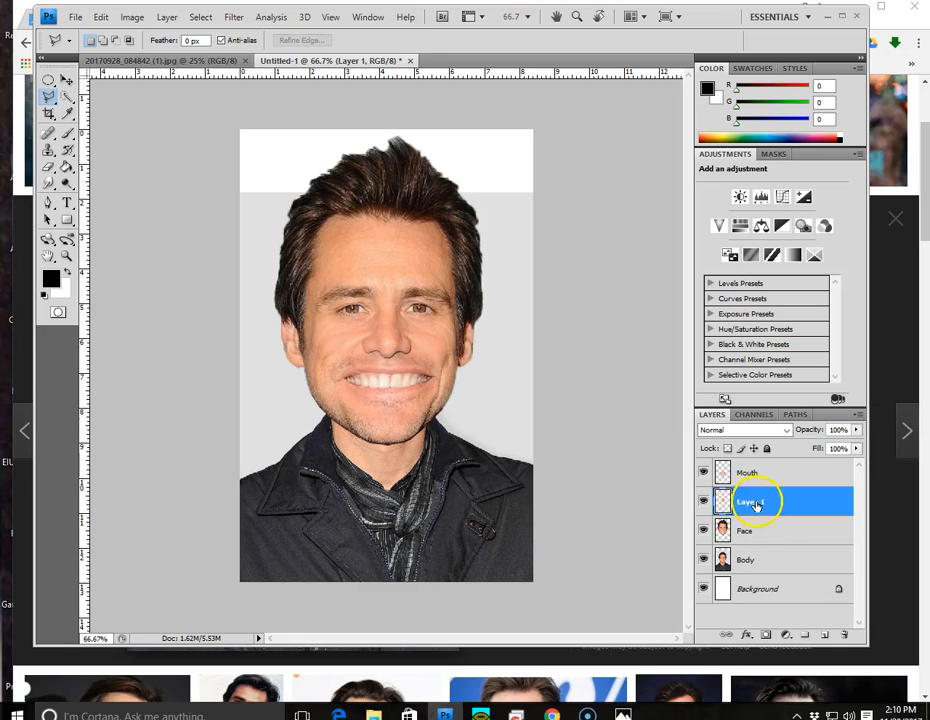
Place the copied nose layer above the Mouth layer and rename it Nose
{"action": "left_click_drag", "start_coordinate": [771, 503], "coordinate": [766, 474]}
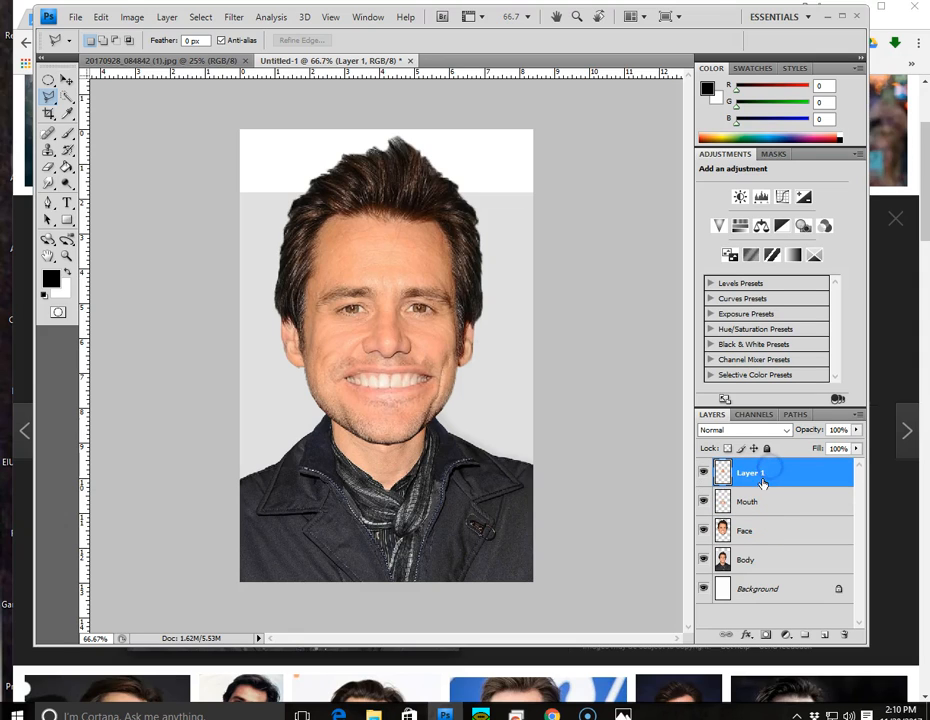
{"action": "type", "text": "Nose"}
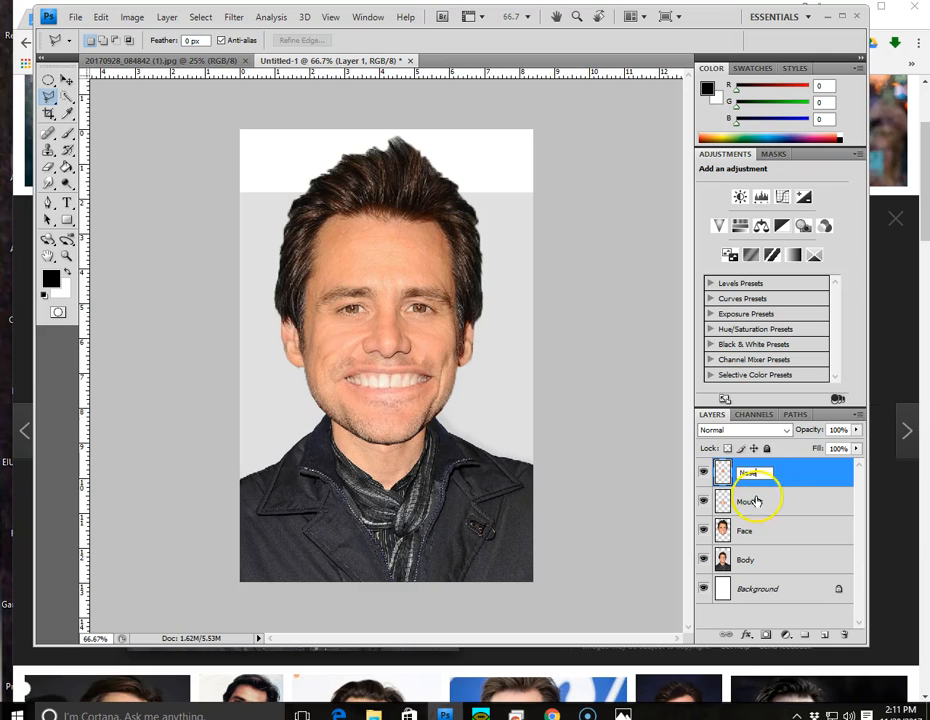
Scale the Nose layer to about 130.3% width and 107.5% height, keeping the nose between the eyebrows and the mouth
{"action": "left_click", "coordinate": [66, 80]}
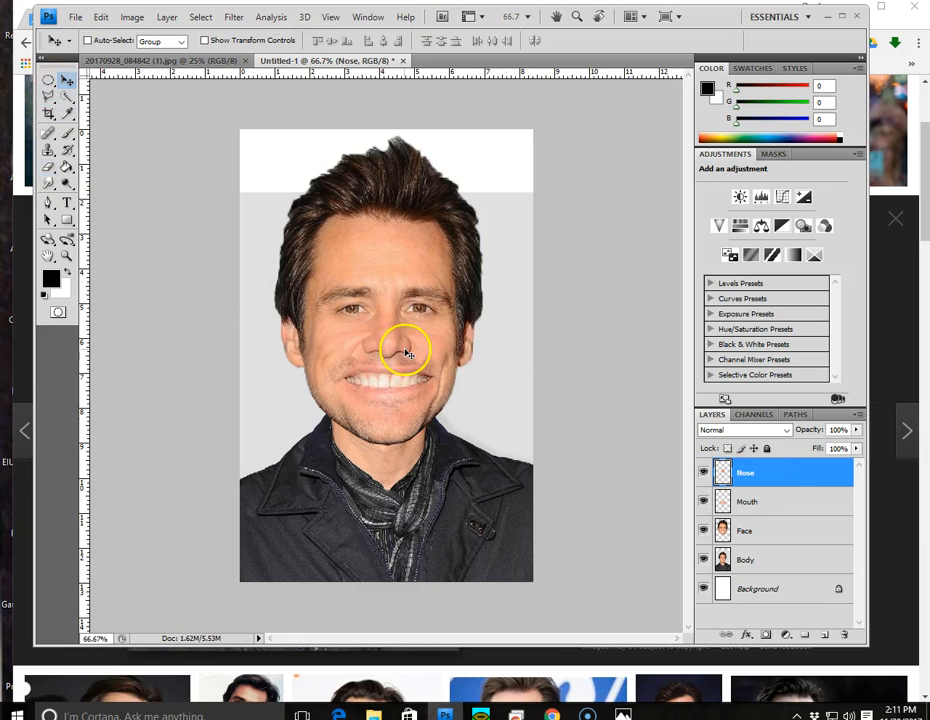
{"action": "left_click", "coordinate": [100, 17]}
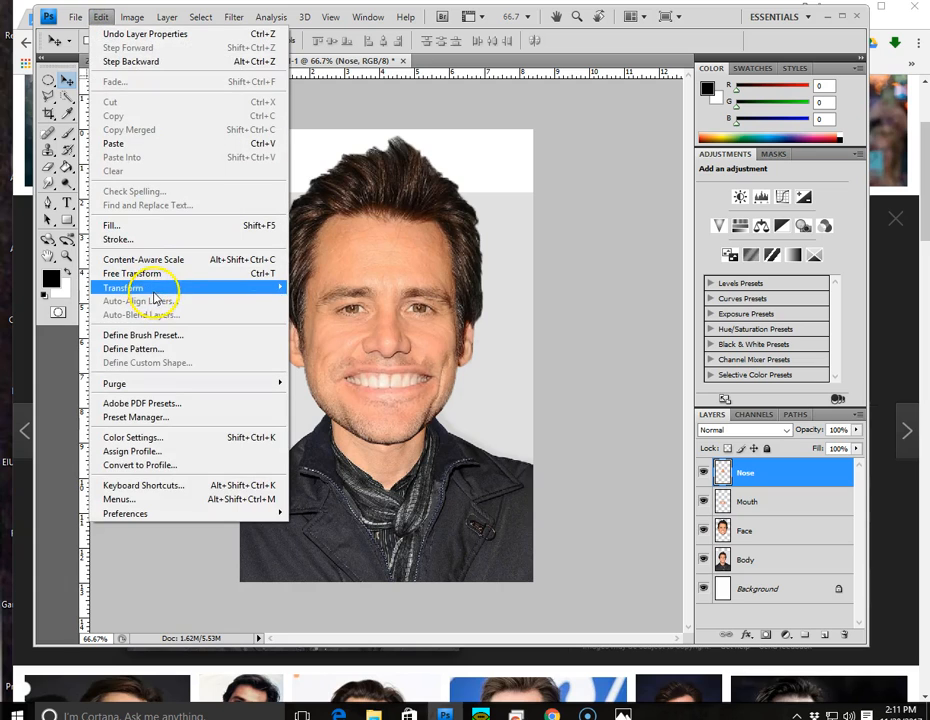
{"action": "mouse_move", "coordinate": [270, 288]}
{"action": "left_click", "coordinate": [333, 308]}
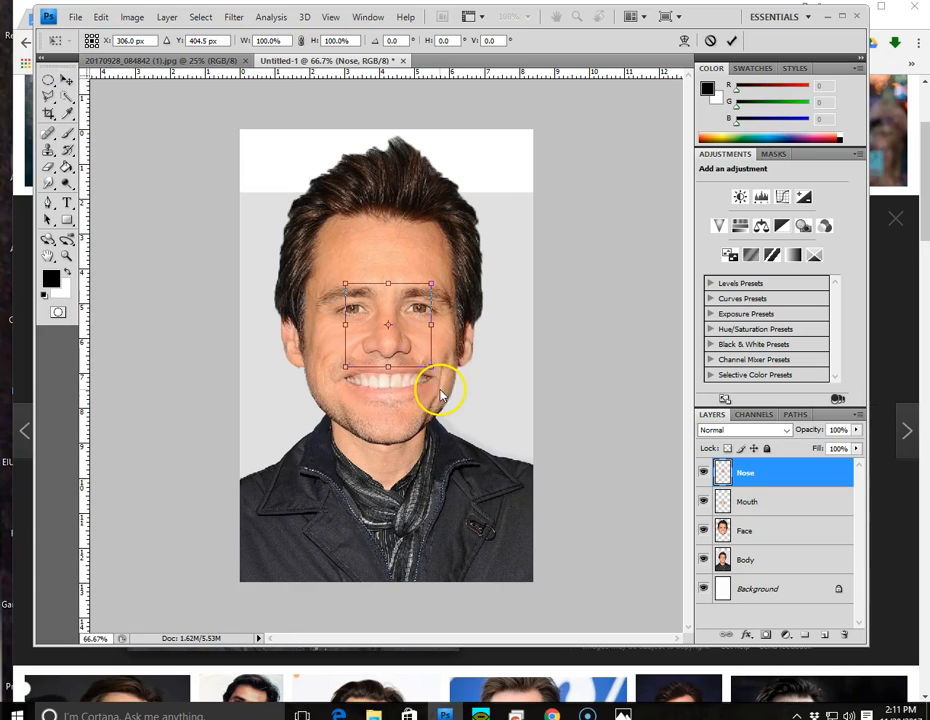
{"action": "mouse_move", "coordinate": [432, 367]}
{"action": "left_mouse_down"}
{"action": "mouse_move", "coordinate": [463, 386]}
{"action": "mouse_move", "coordinate": [425, 356]}
{"action": "left_mouse_up"}
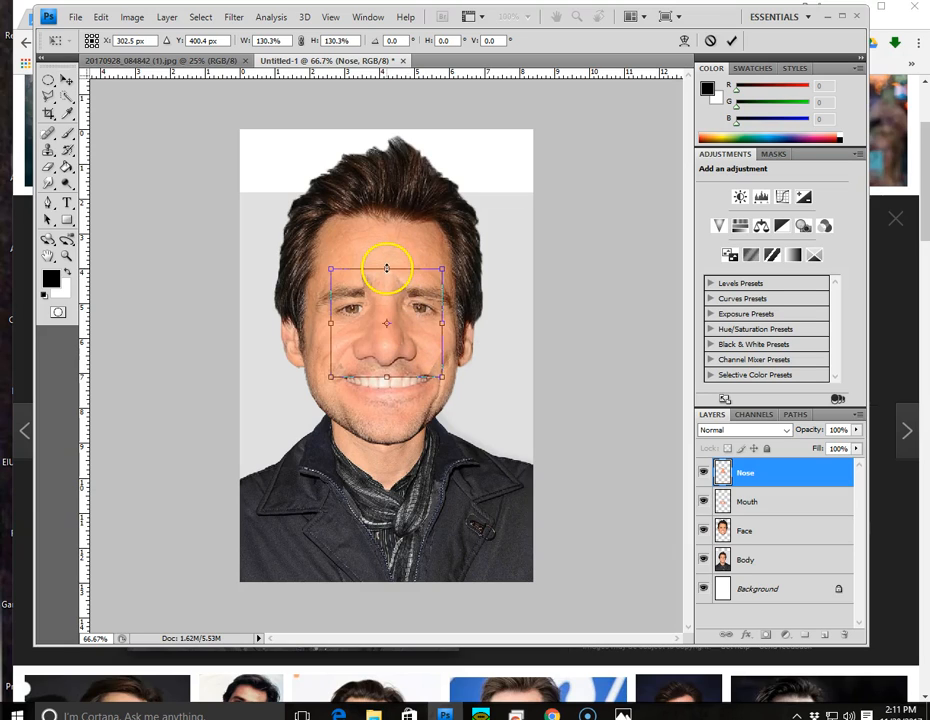
{"action": "left_click_drag", "start_coordinate": [386, 268], "coordinate": [386, 279]}
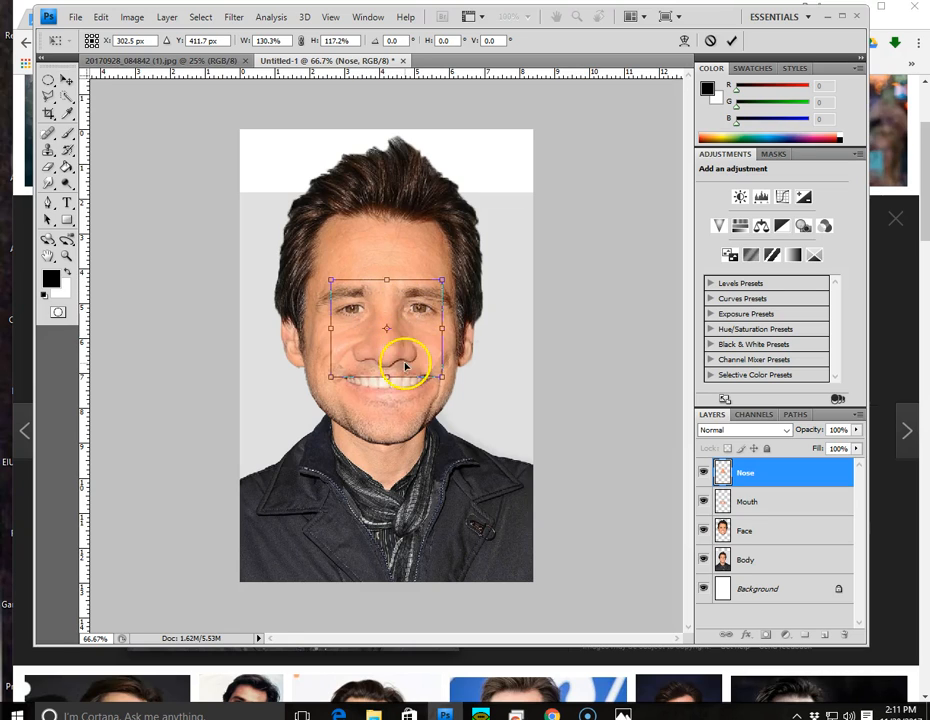
{"action": "mouse_move", "coordinate": [386, 377]}
{"action": "left_mouse_down"}
{"action": "mouse_move", "coordinate": [384, 347]}
{"action": "mouse_move", "coordinate": [390, 368]}
{"action": "left_mouse_up"}
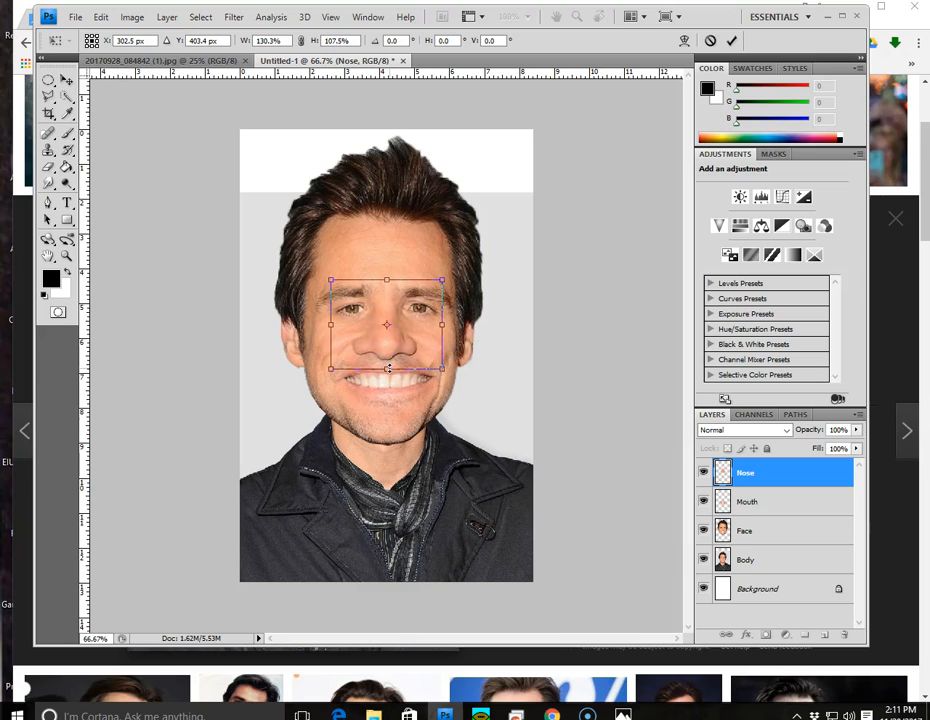
{"action": "key", "text": "Return"}
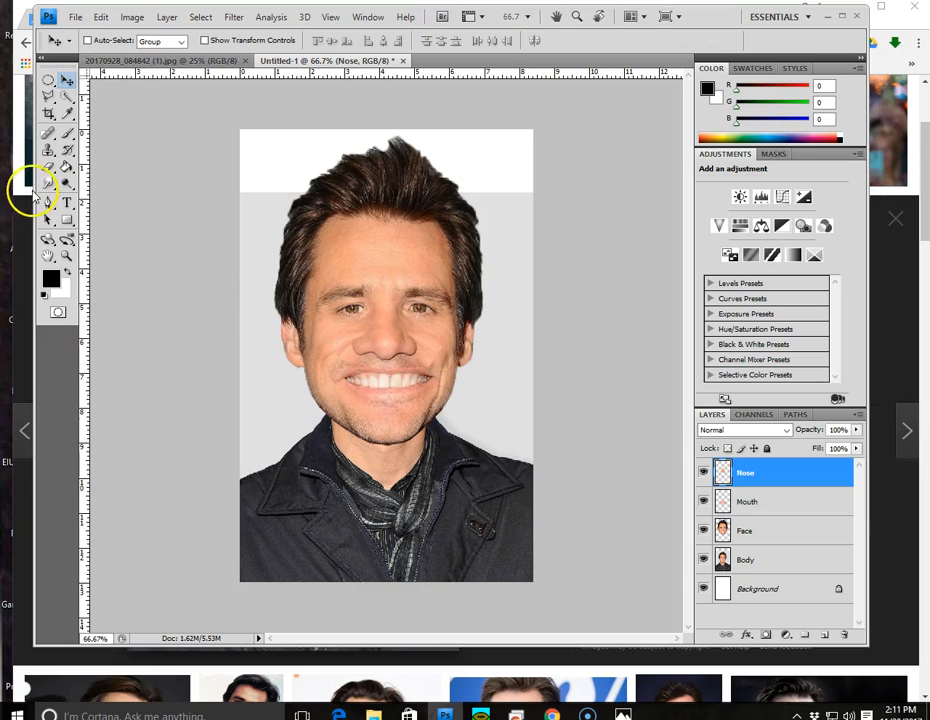
Erase the excess skin around the enlarged nose, eyebrows and eyes on the Nose layer with the 91 px soft Eraser
{"action": "left_click", "coordinate": [48, 167]}
{"action": "mouse_move", "coordinate": [385, 291]}
{"action": "left_mouse_down"}
{"action": "mouse_move", "coordinate": [359, 286]}
{"action": "mouse_move", "coordinate": [388, 272]}
{"action": "mouse_move", "coordinate": [411, 282]}
{"action": "mouse_move", "coordinate": [441, 346]}
{"action": "mouse_move", "coordinate": [438, 372]}
{"action": "mouse_move", "coordinate": [394, 382]}
{"action": "mouse_move", "coordinate": [341, 375]}
{"action": "mouse_move", "coordinate": [326, 336]}
{"action": "mouse_move", "coordinate": [330, 345]}
{"action": "mouse_move", "coordinate": [329, 332]}
{"action": "mouse_move", "coordinate": [351, 311]}
{"action": "mouse_move", "coordinate": [348, 285]}
{"action": "left_mouse_up"}
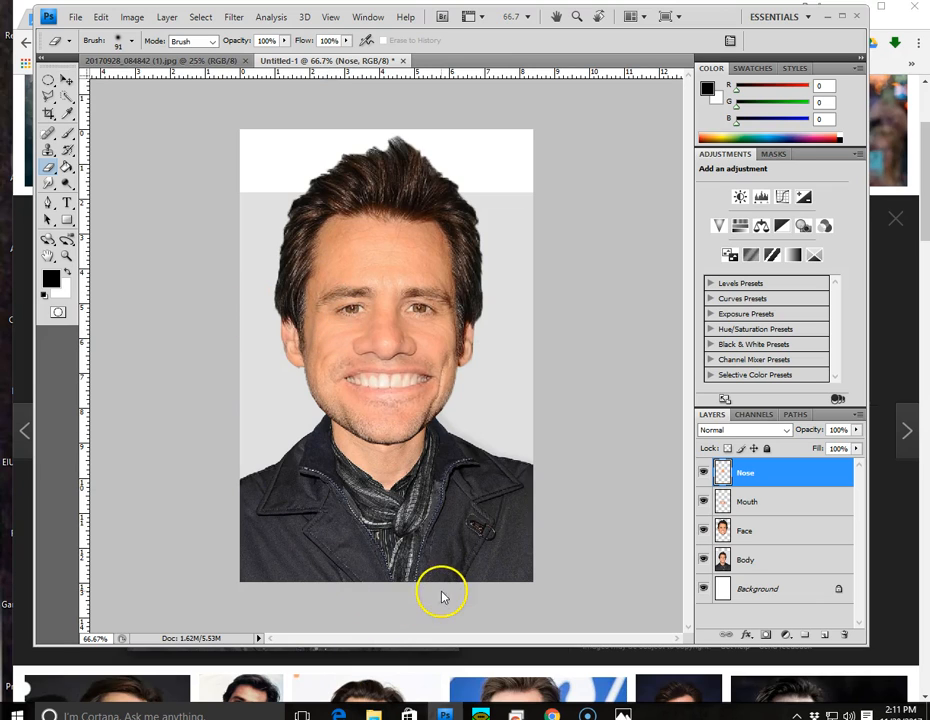
{"action": "left_click", "coordinate": [66, 80]}
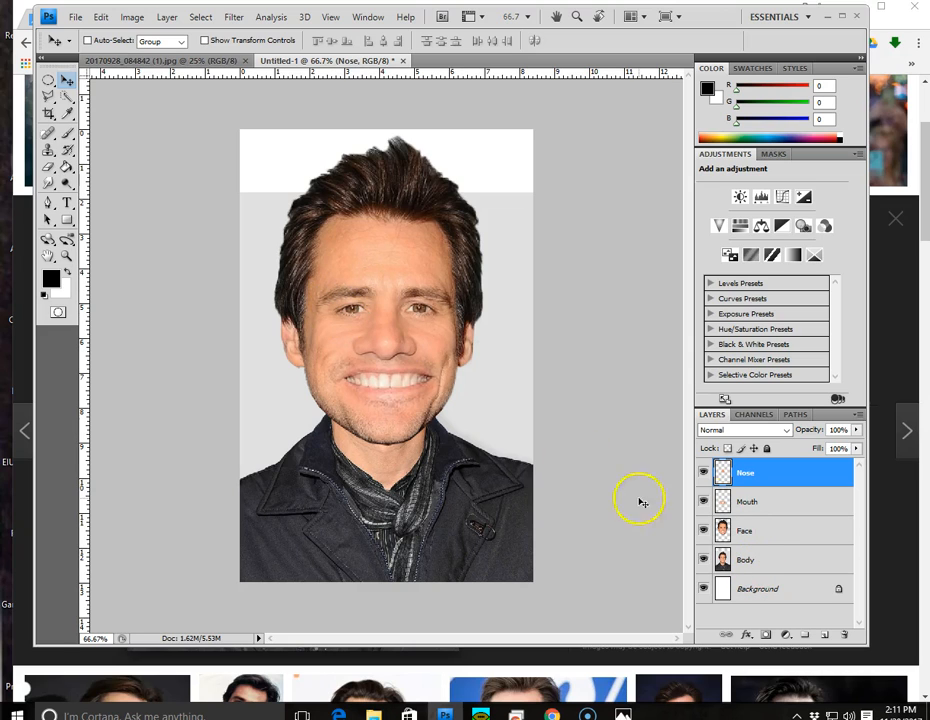
Outline the eye and eyebrow on the image's left with the Polygonal Lasso on the Face layer and copy them to a new layer
{"action": "left_click", "coordinate": [752, 535]}
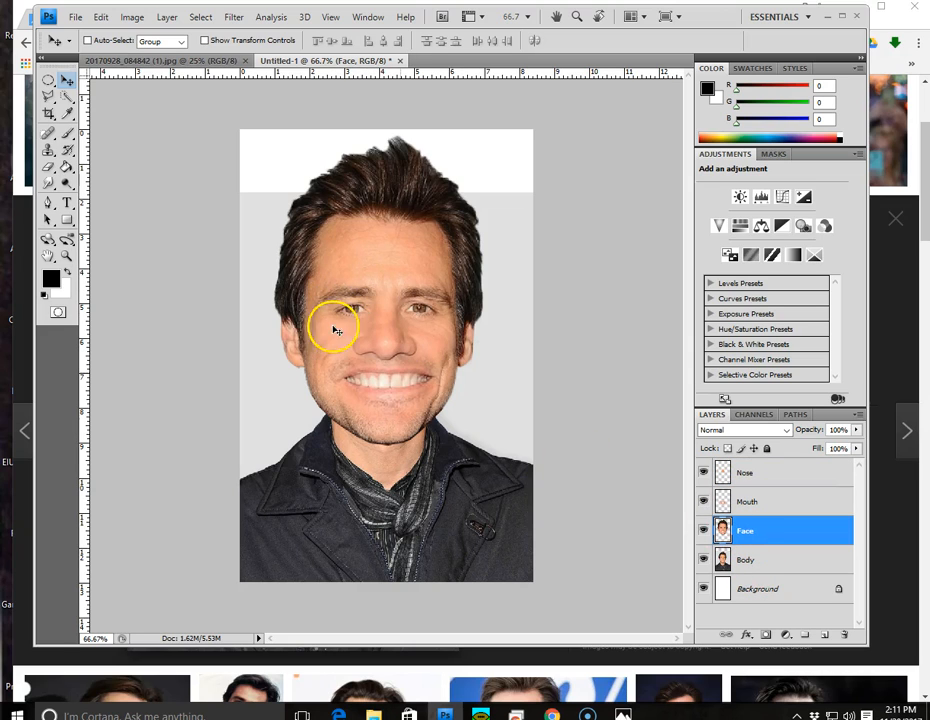
{"action": "left_click", "coordinate": [47, 95]}
{"action": "left_click", "coordinate": [307, 286]}
{"action": "left_click", "coordinate": [309, 326]}
{"action": "left_click", "coordinate": [317, 340]}
{"action": "left_click", "coordinate": [359, 335]}
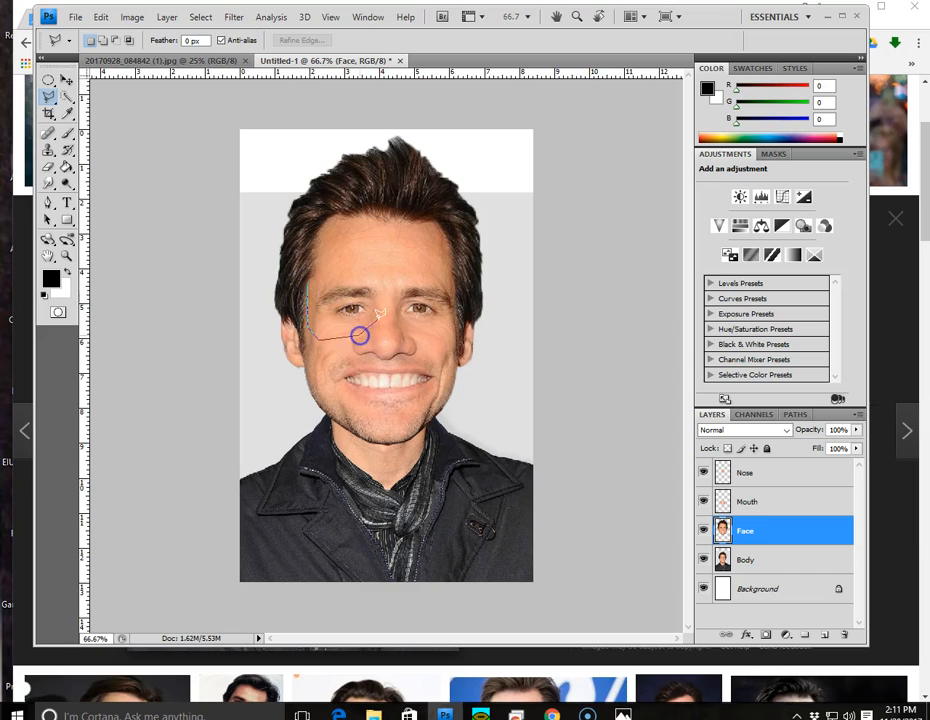
{"action": "left_click", "coordinate": [357, 270]}
{"action": "double_click", "coordinate": [322, 266]}
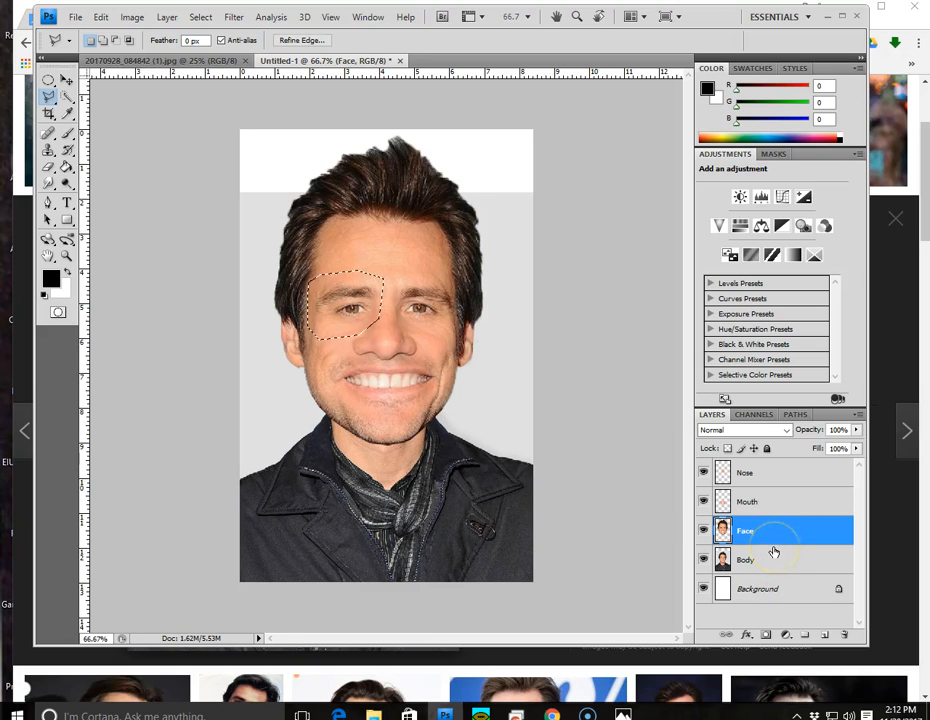
{"action": "key", "text": "ctrl+j"}
Scale the copied left-hand eye down proportionally to about 82.8% and position it over the original eye
{"action": "left_click", "coordinate": [103, 17]}
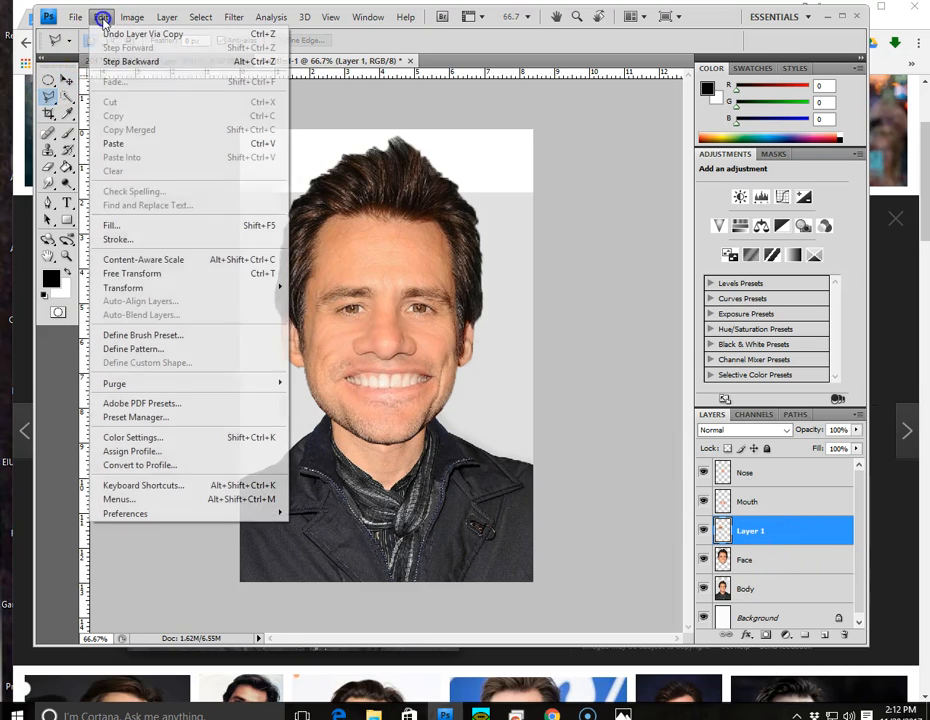
{"action": "mouse_move", "coordinate": [275, 288]}
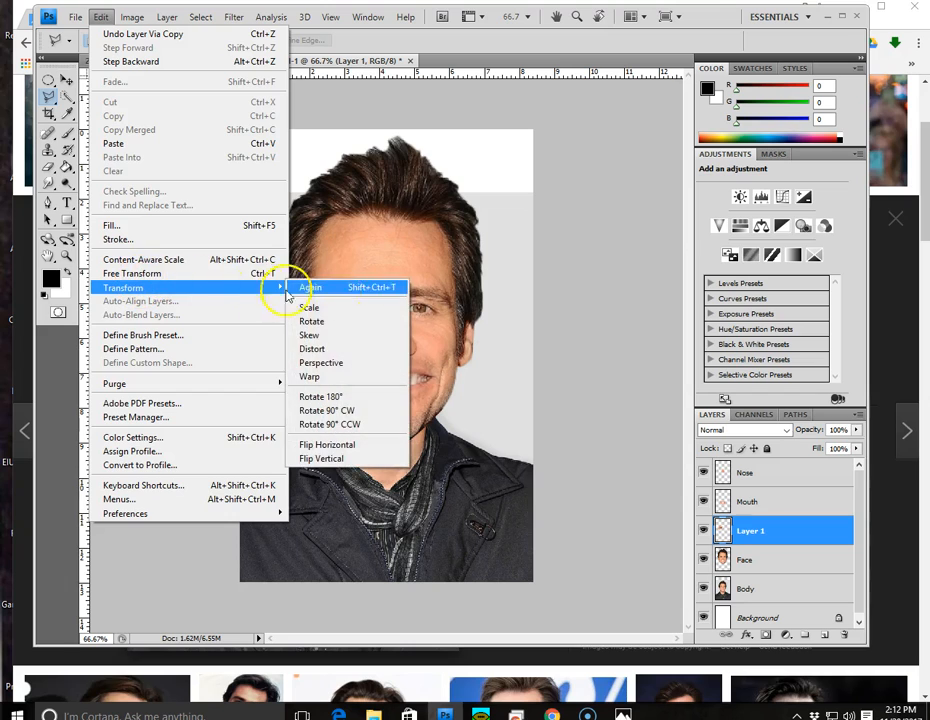
{"action": "left_click", "coordinate": [340, 315]}
{"action": "left_click_drag", "start_coordinate": [306, 270], "coordinate": [320, 283]}
{"action": "left_click_drag", "start_coordinate": [347, 332], "coordinate": [340, 323]}
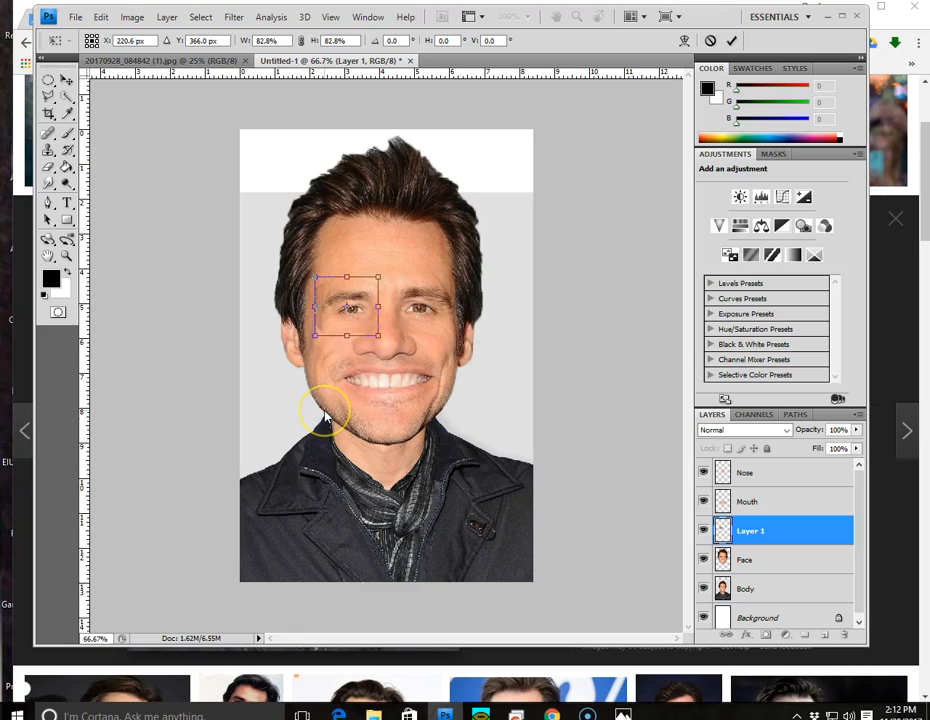
{"action": "key", "text": "Return"}
{"action": "key", "text": "l"}
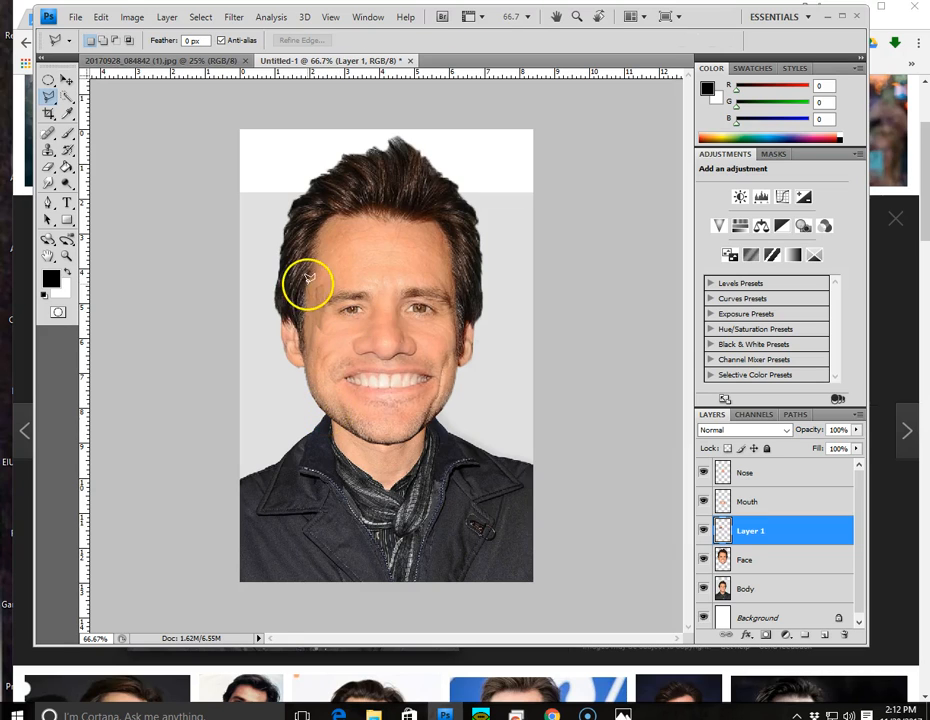
Erase the hard edges around the reduced left-hand eye on Layer 1 with a soft 35 px Eraser brush
{"action": "left_click", "coordinate": [47, 167]}
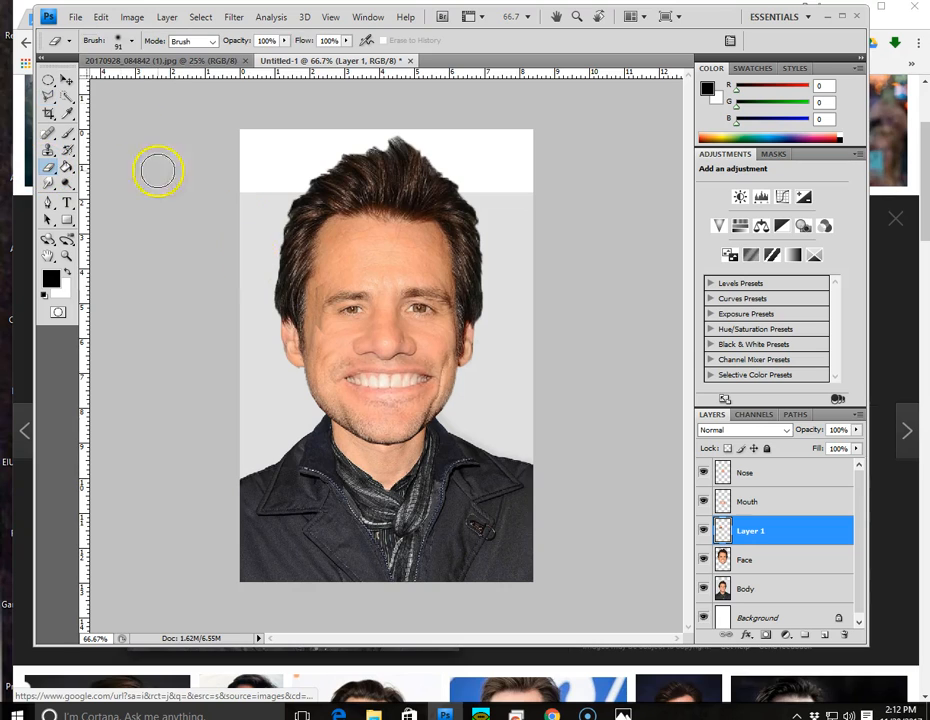
{"action": "left_click", "coordinate": [131, 41]}
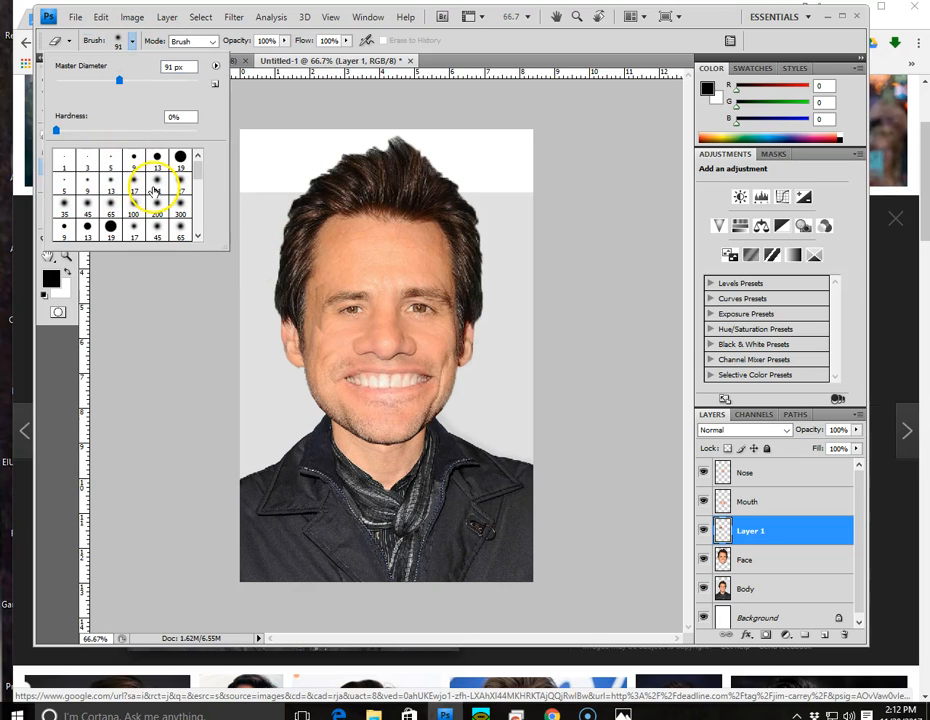
{"action": "left_click", "coordinate": [64, 206]}
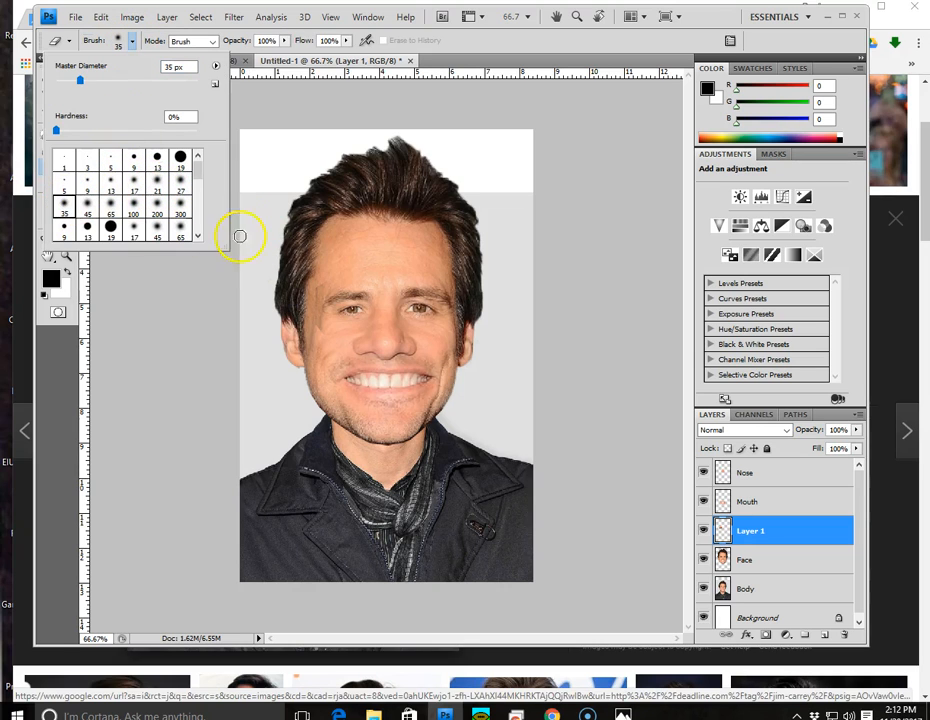
{"action": "left_click", "coordinate": [316, 283]}
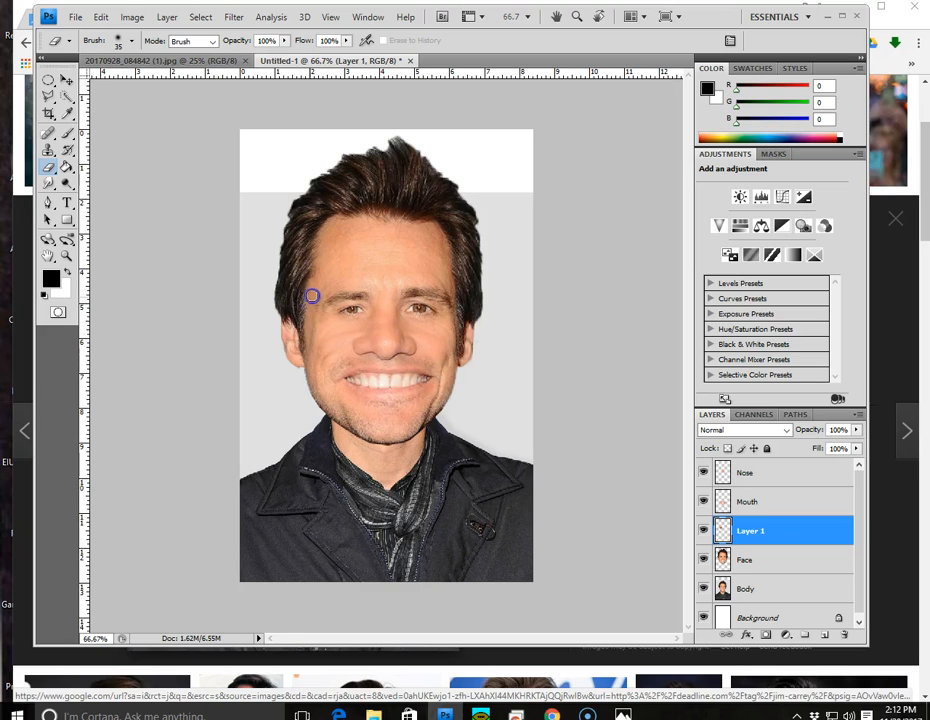
{"action": "mouse_move", "coordinate": [319, 307]}
{"action": "left_mouse_down"}
{"action": "mouse_move", "coordinate": [357, 290]}
{"action": "mouse_move", "coordinate": [376, 297]}
{"action": "mouse_move", "coordinate": [415, 286]}
{"action": "mouse_move", "coordinate": [461, 353]}
{"action": "mouse_move", "coordinate": [641, 397]}
{"action": "left_mouse_up"}
Outline the eye and eyebrow on the image's right with the Polygonal Lasso on the Face layer and copy them to a new layer
{"action": "left_click", "coordinate": [762, 558]}
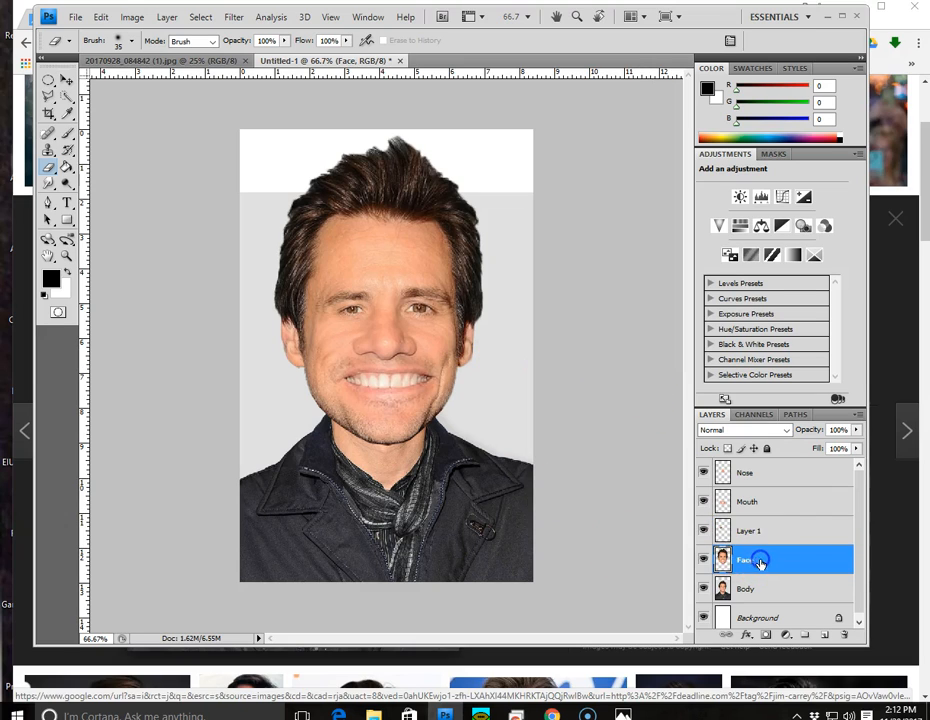
{"action": "left_click", "coordinate": [48, 97]}
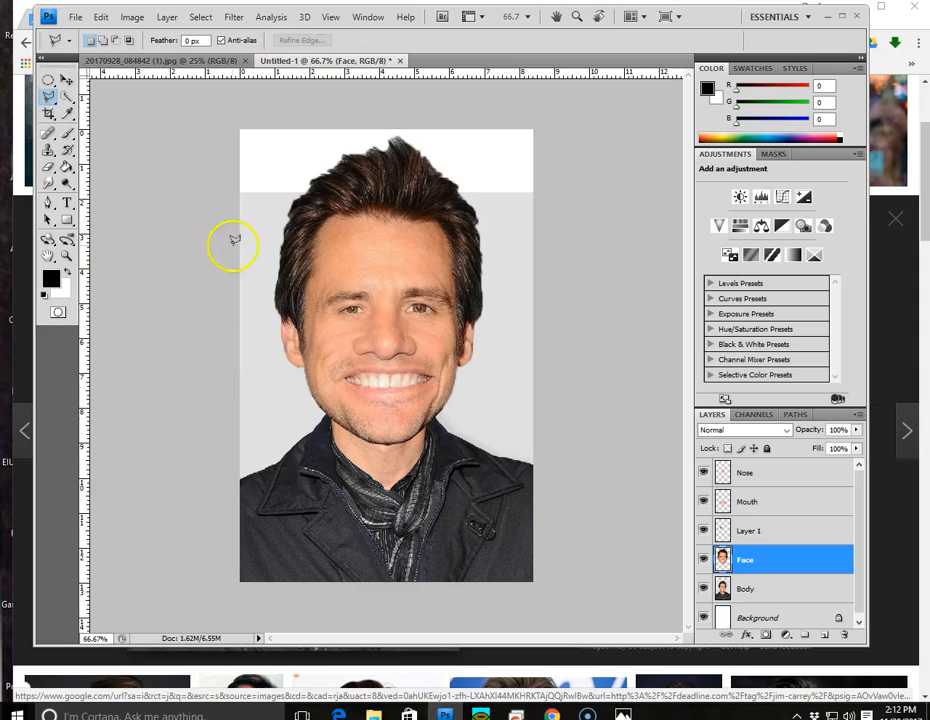
{"action": "left_click", "coordinate": [387, 279]}
{"action": "left_click", "coordinate": [389, 322]}
{"action": "left_click", "coordinate": [412, 338]}
{"action": "left_click", "coordinate": [461, 320]}
{"action": "left_click", "coordinate": [388, 277]}
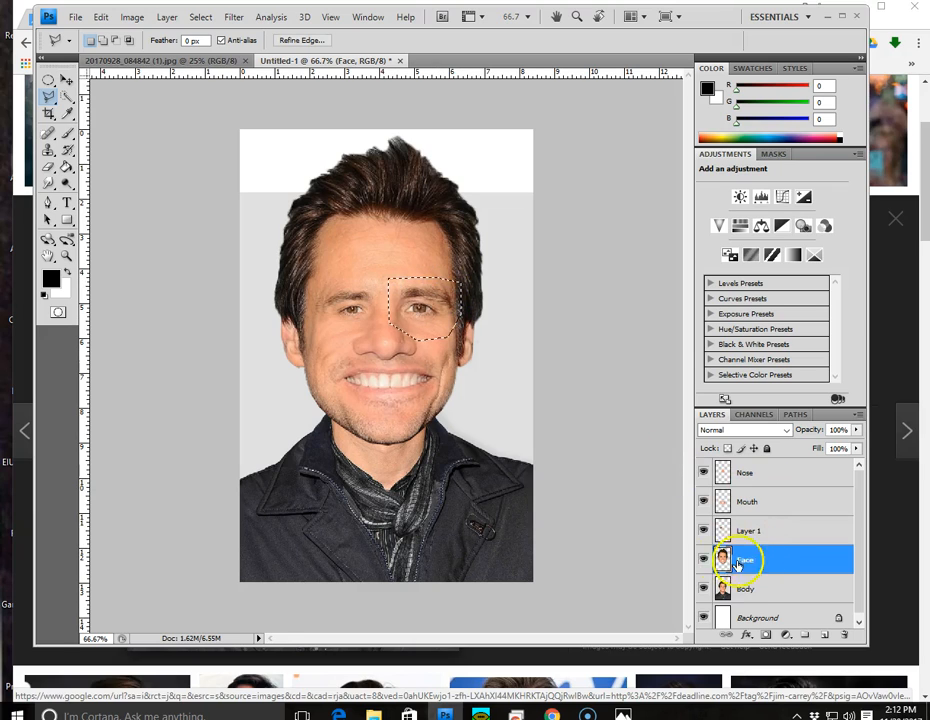
{"action": "key", "text": "ctrl+j"}
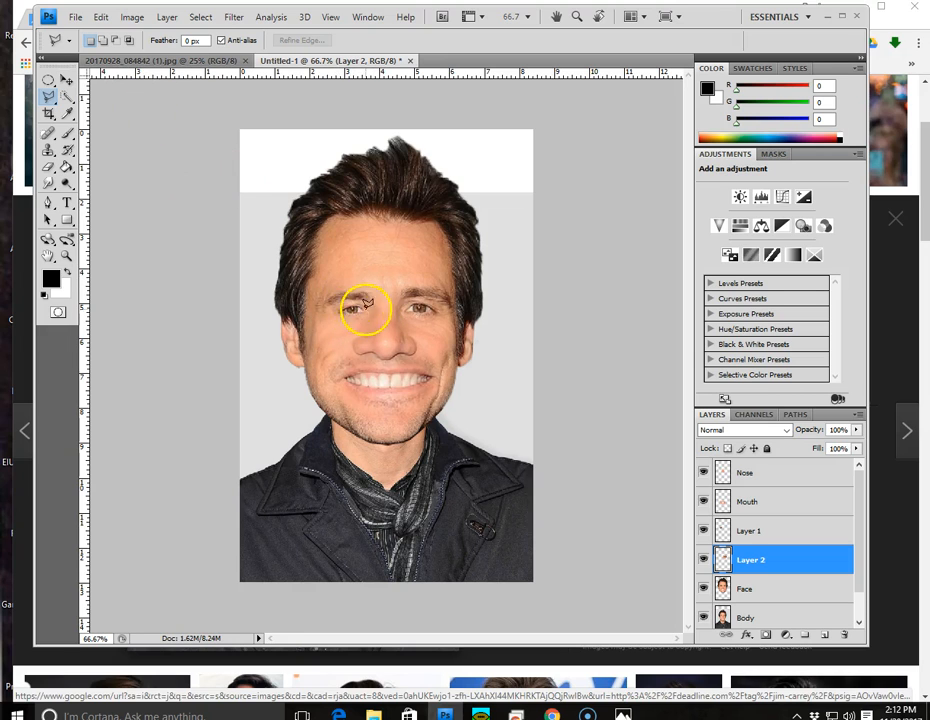
Repeat the last scale transform on the copied right-hand eye and move it over the original eye
{"action": "left_click", "coordinate": [99, 17]}
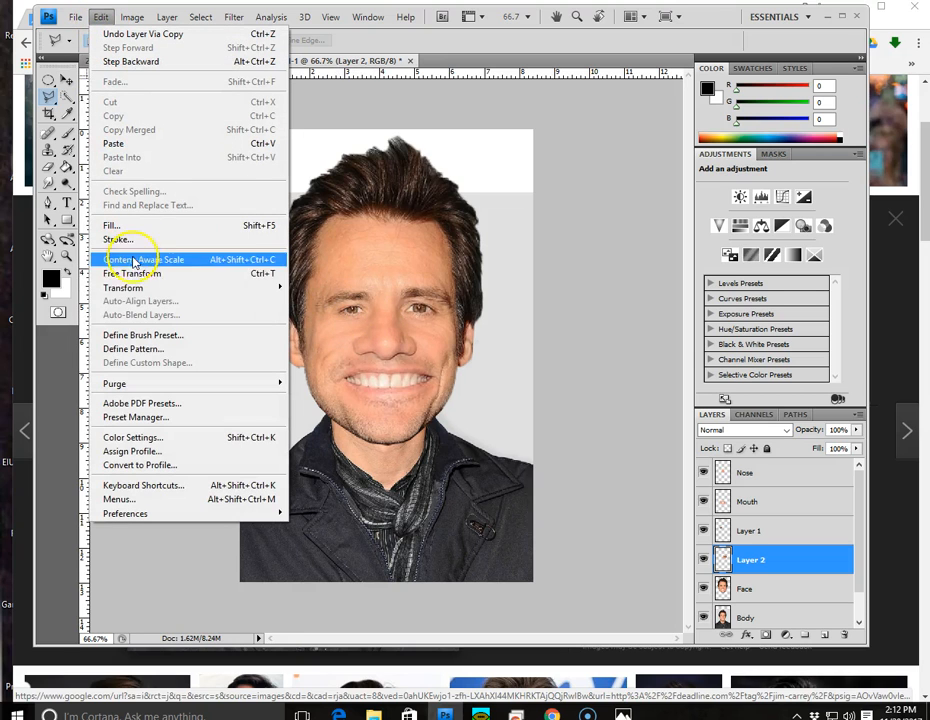
{"action": "mouse_move", "coordinate": [245, 290]}
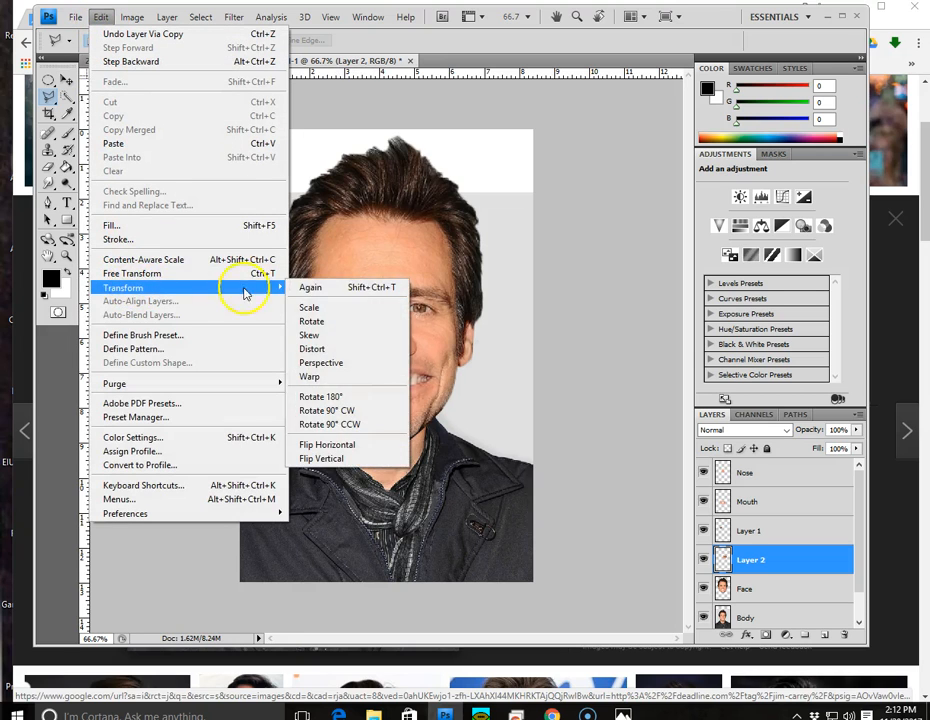
{"action": "left_click", "coordinate": [311, 287]}
{"action": "left_click", "coordinate": [66, 80]}
{"action": "mouse_move", "coordinate": [405, 302]}
{"action": "left_mouse_down"}
{"action": "mouse_move", "coordinate": [415, 316]}
{"action": "mouse_move", "coordinate": [477, 322]}
{"action": "mouse_move", "coordinate": [425, 317]}
{"action": "left_mouse_up"}
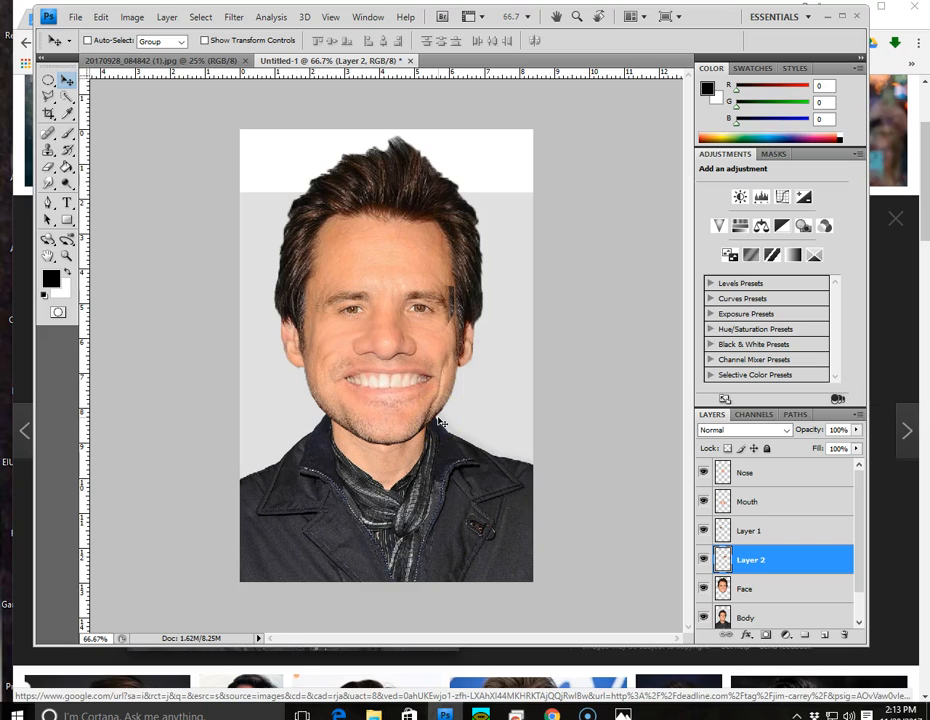
Erase the leftover hair and skin edges around the reduced right-hand eye on Layer 2
{"action": "left_click", "coordinate": [415, 332]}
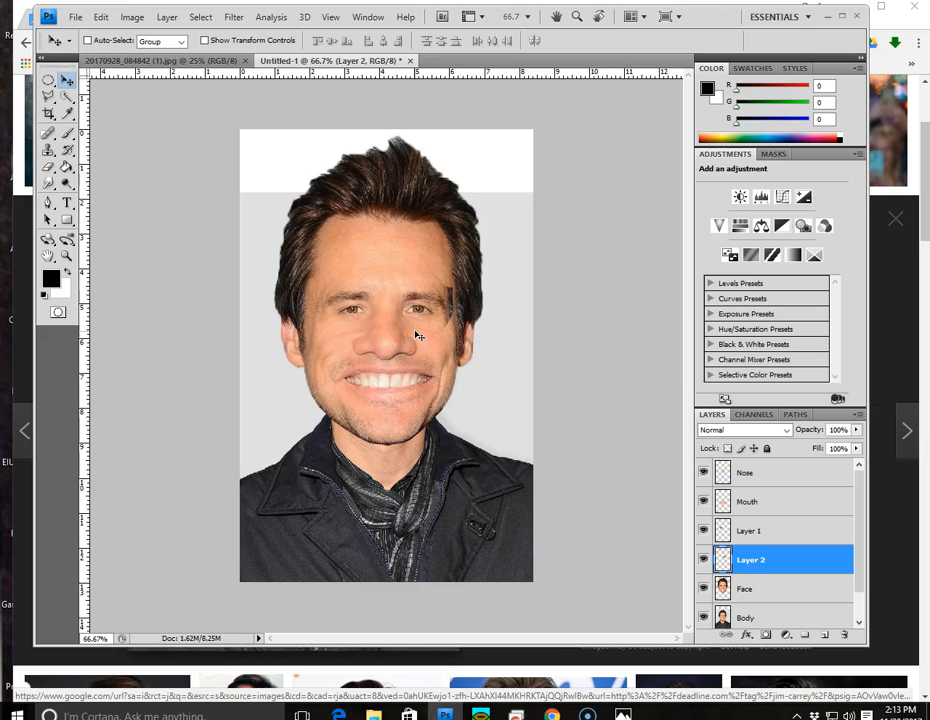
{"action": "left_click", "coordinate": [48, 169]}
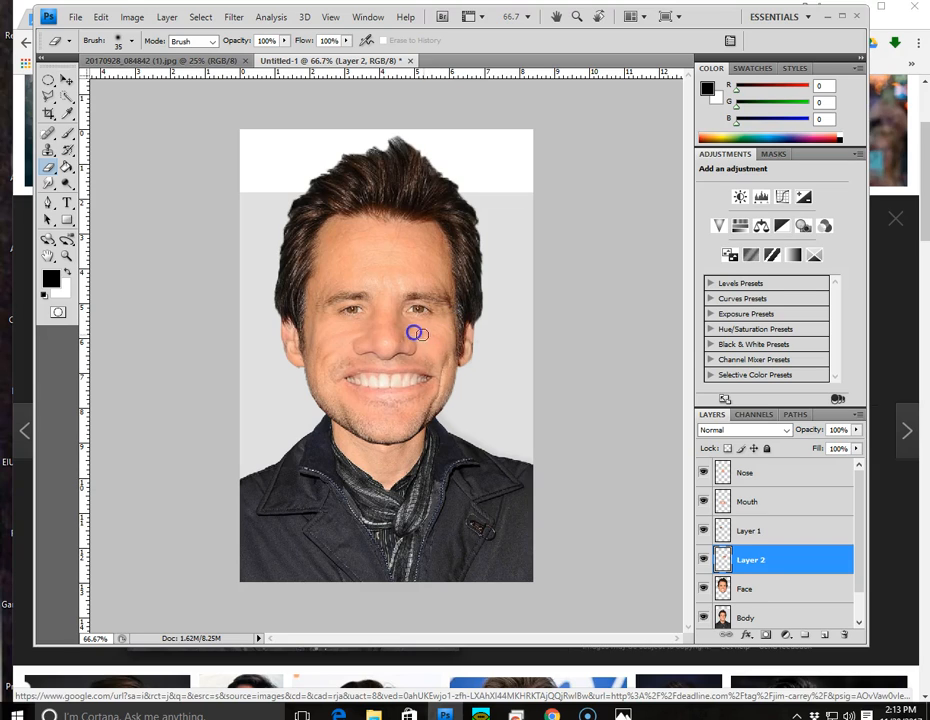
{"action": "mouse_move", "coordinate": [484, 313]}
{"action": "left_mouse_down"}
{"action": "mouse_move", "coordinate": [453, 284]}
{"action": "mouse_move", "coordinate": [454, 310]}
{"action": "left_mouse_up"}
Merge the Nose, Mouth and both eye layers into one layer and compare the face with it hidden and shown
{"action": "left_click", "coordinate": [766, 475]}
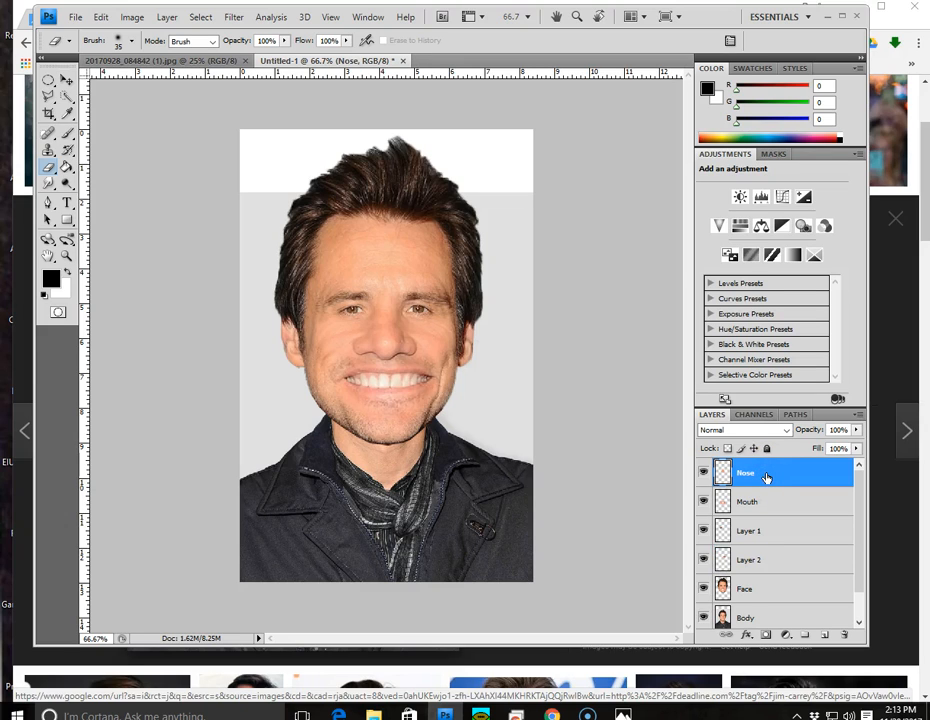
{"action": "key", "text": "ctrl+e"}
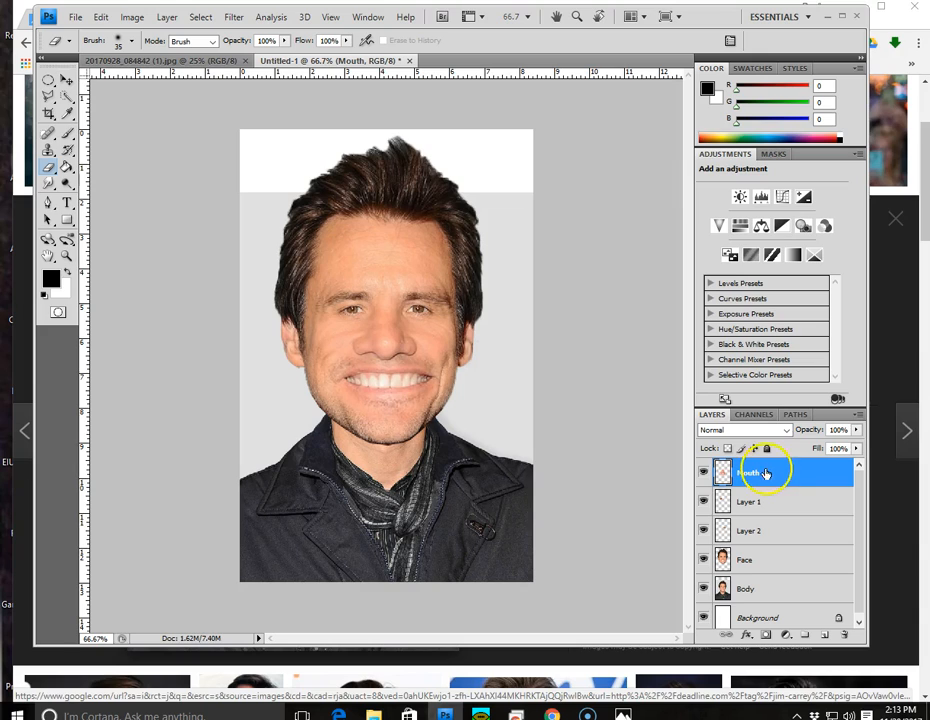
{"action": "key", "text": "ctrl+e"}
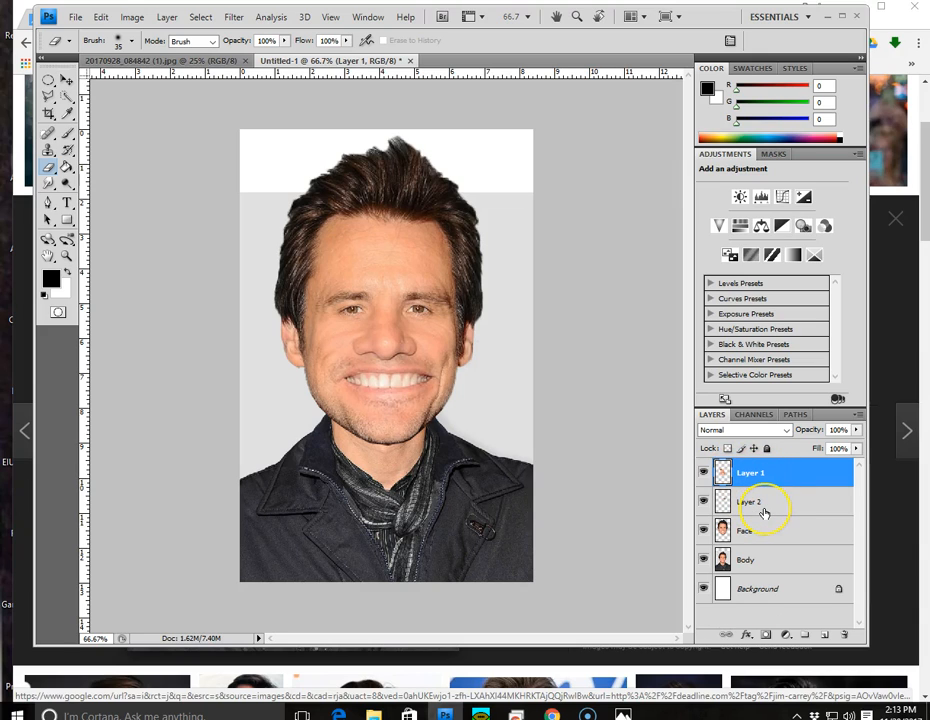
{"action": "key", "text": "ctrl+e"}
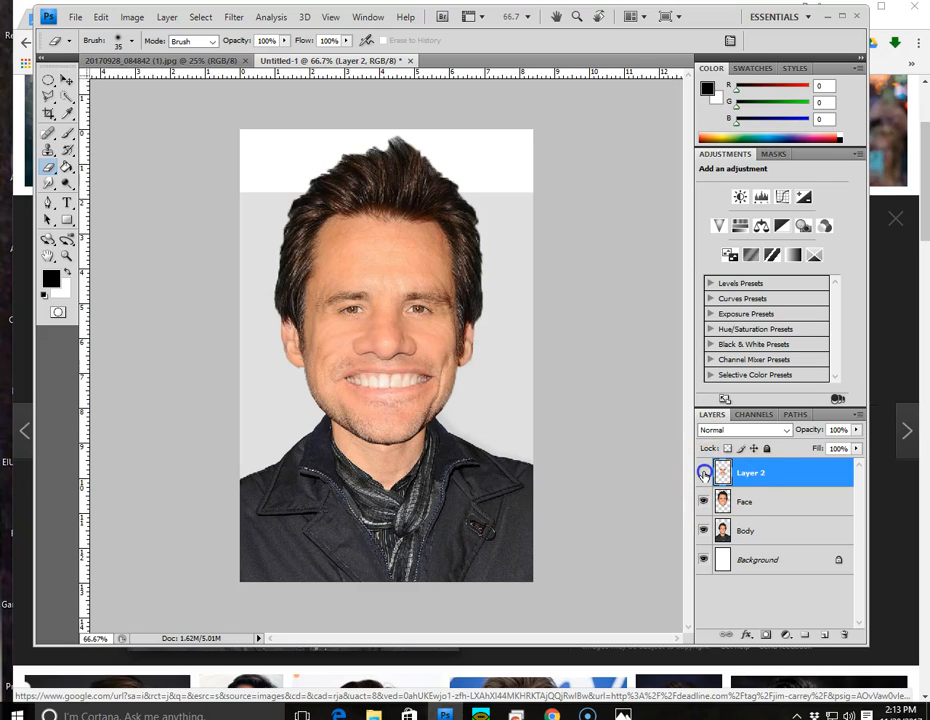
{"action": "left_click", "coordinate": [704, 474]}
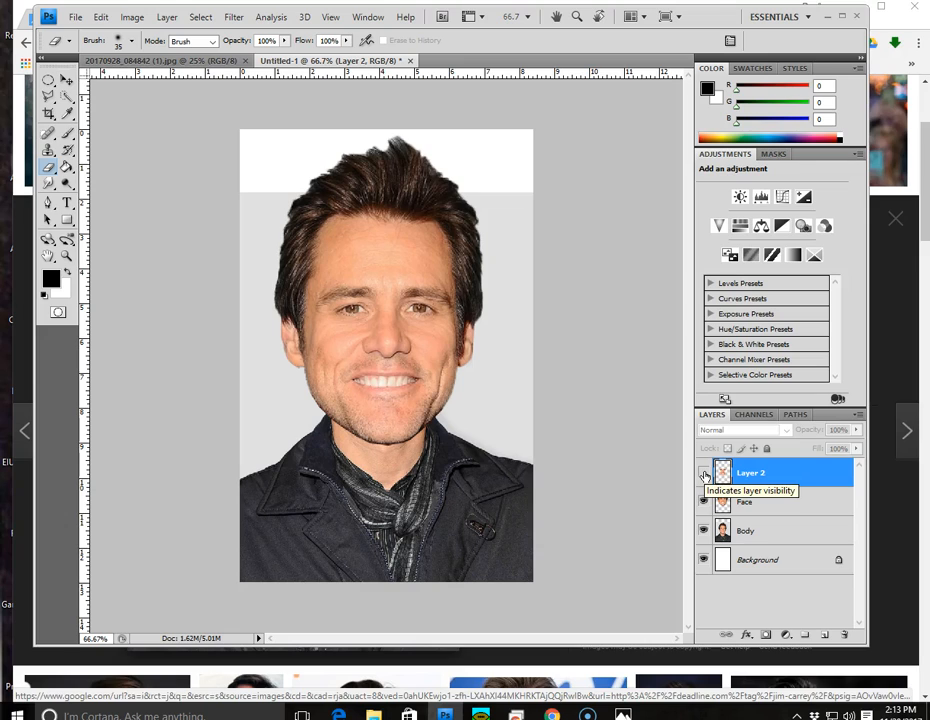
{"action": "left_click", "coordinate": [704, 474]}
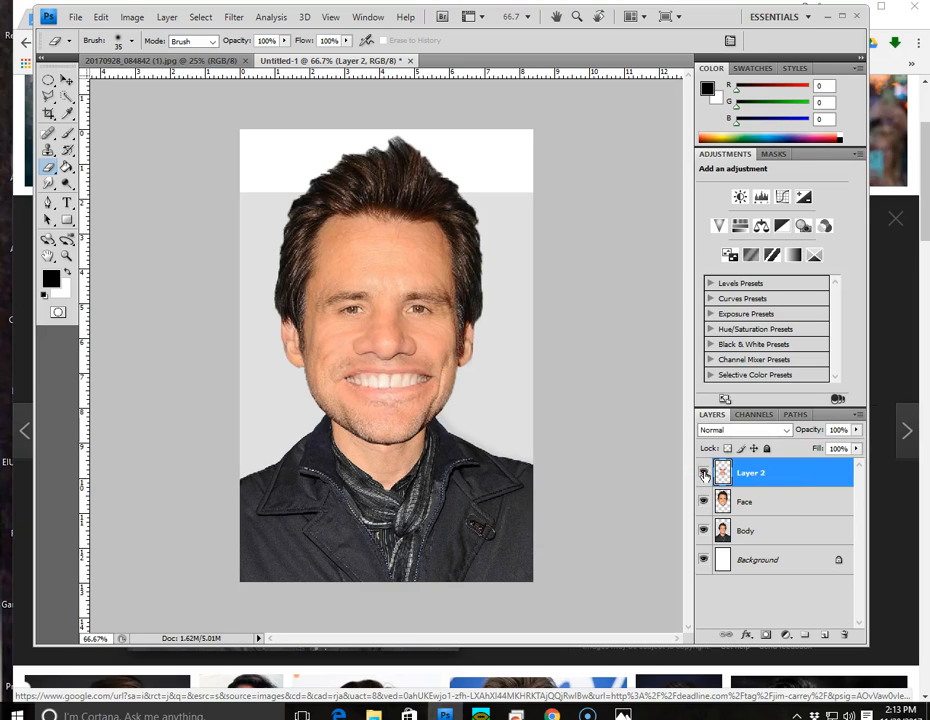
Compare the caricature once more with the merged features of Layer 2 hidden and shown
{"action": "left_click", "coordinate": [704, 474]}
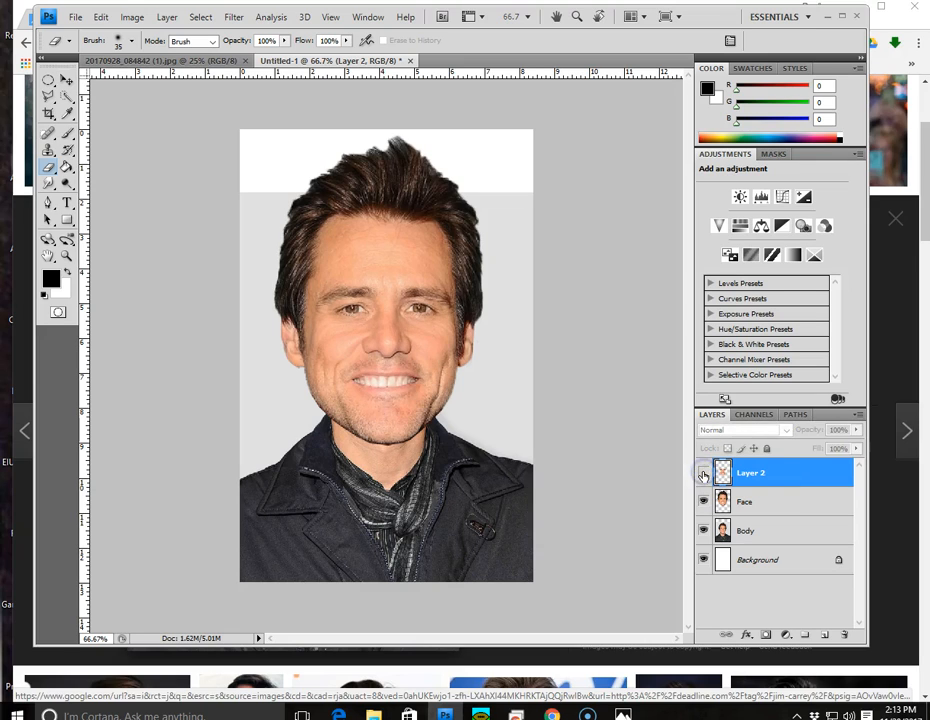
{"action": "left_click", "coordinate": [704, 474]}
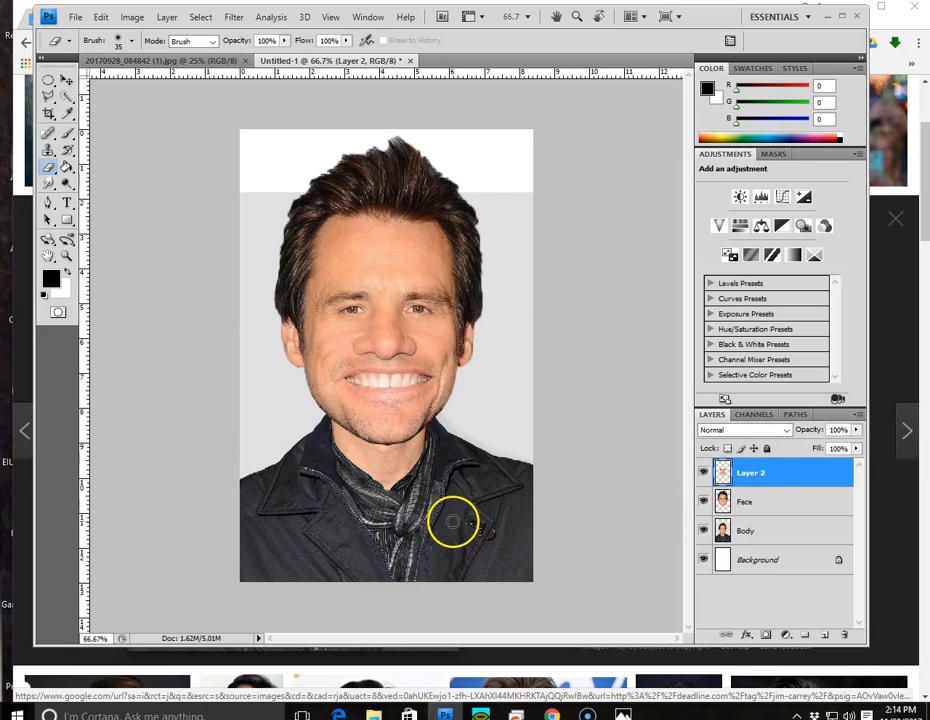
Set up printing on the Lab 304 printer in portrait orientation, with the image scaled to fit the media
{"action": "left_click", "coordinate": [75, 17]}
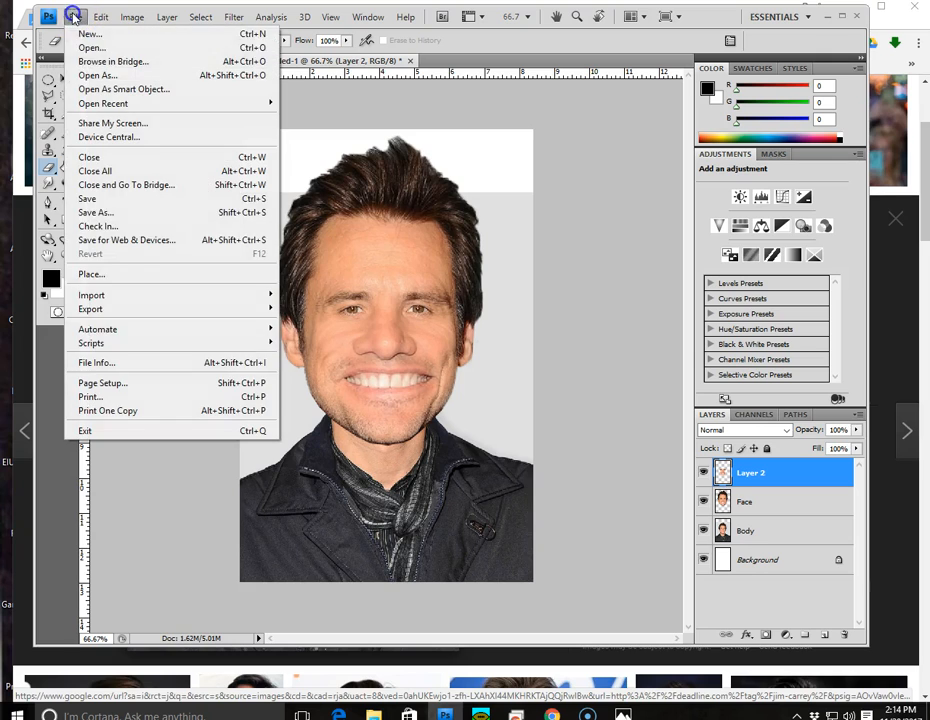
{"action": "left_click", "coordinate": [95, 397]}
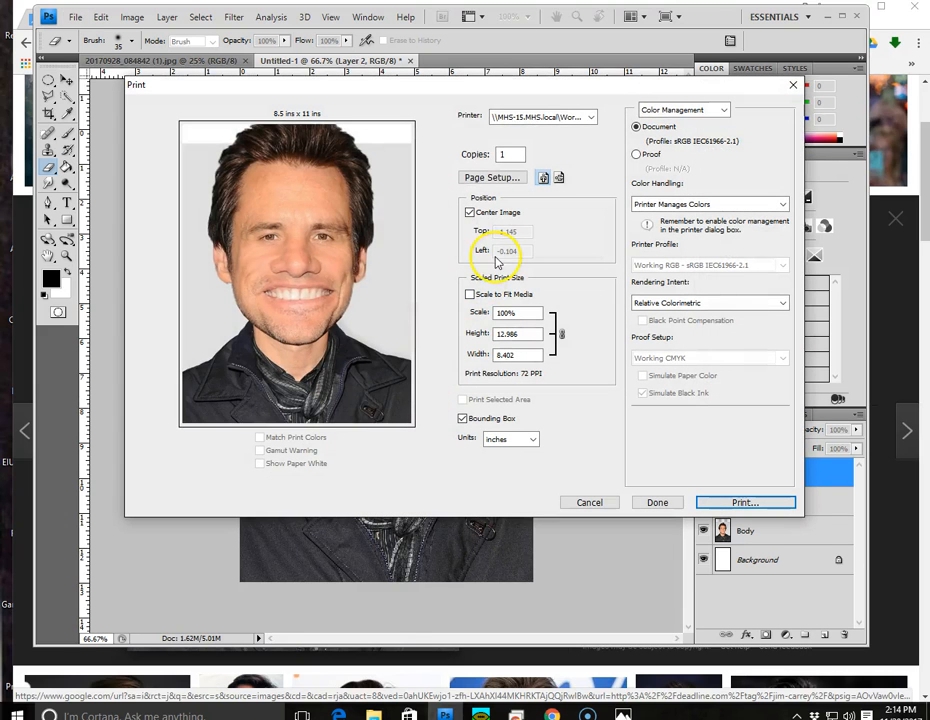
{"action": "left_click", "coordinate": [592, 117]}
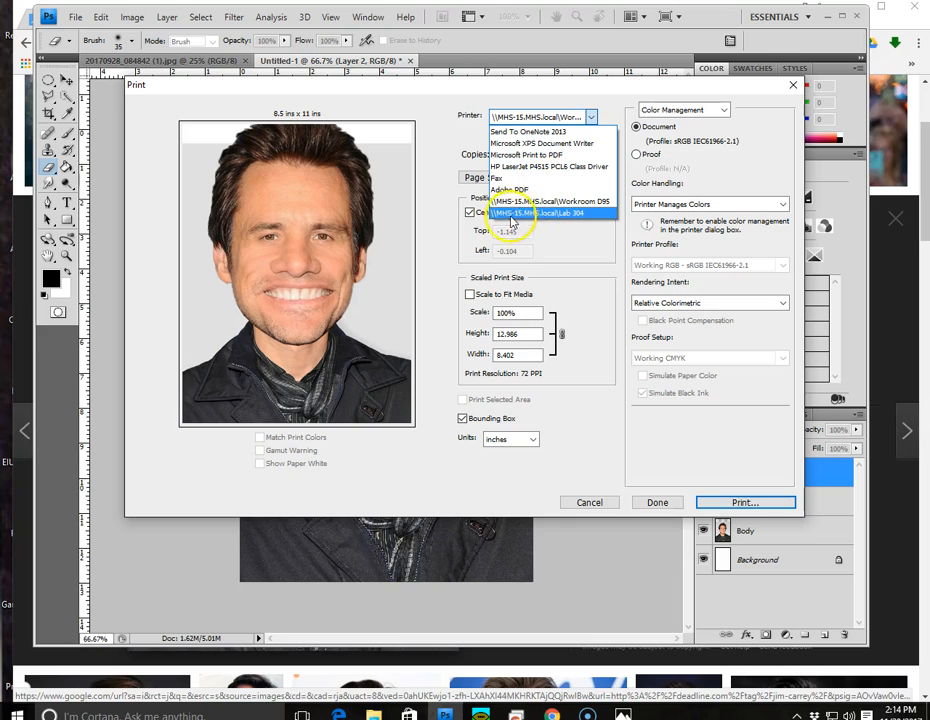
{"action": "left_click", "coordinate": [578, 214]}
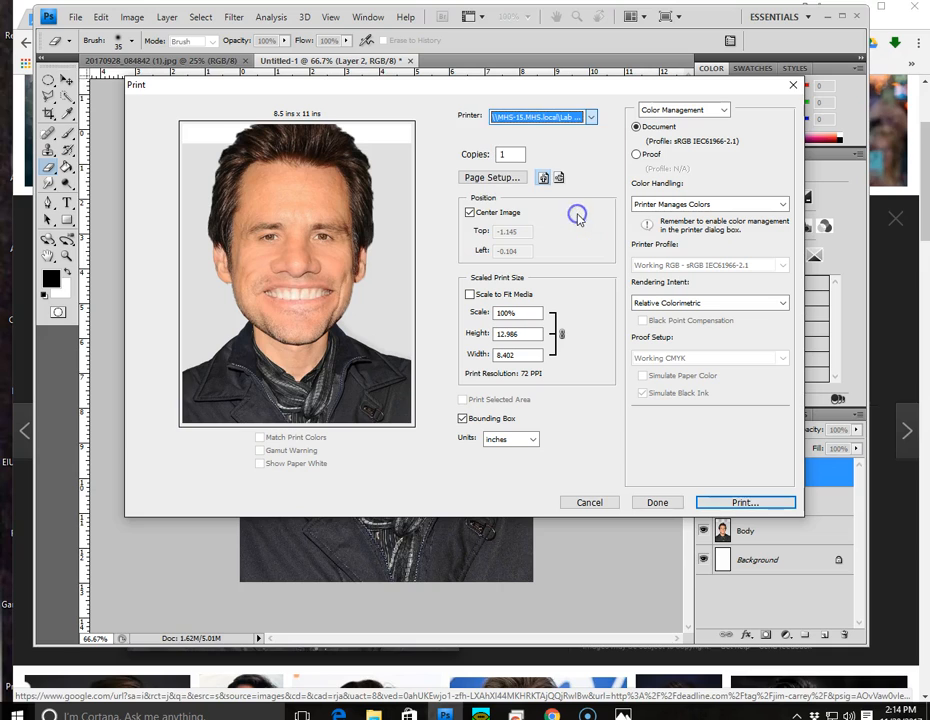
{"action": "left_click", "coordinate": [470, 296]}
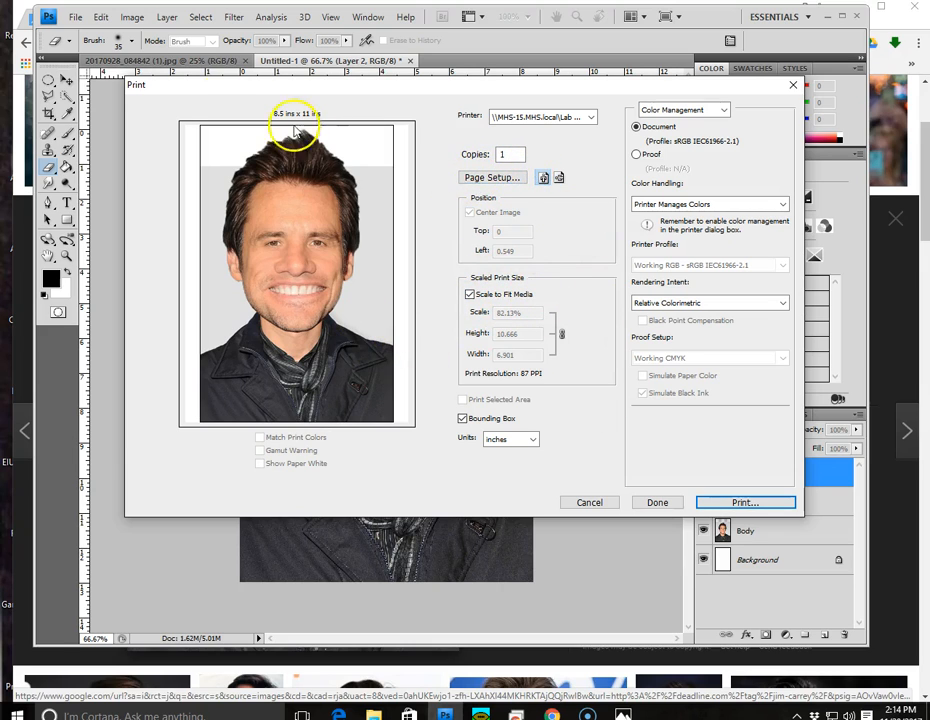
{"action": "left_click", "coordinate": [560, 178]}
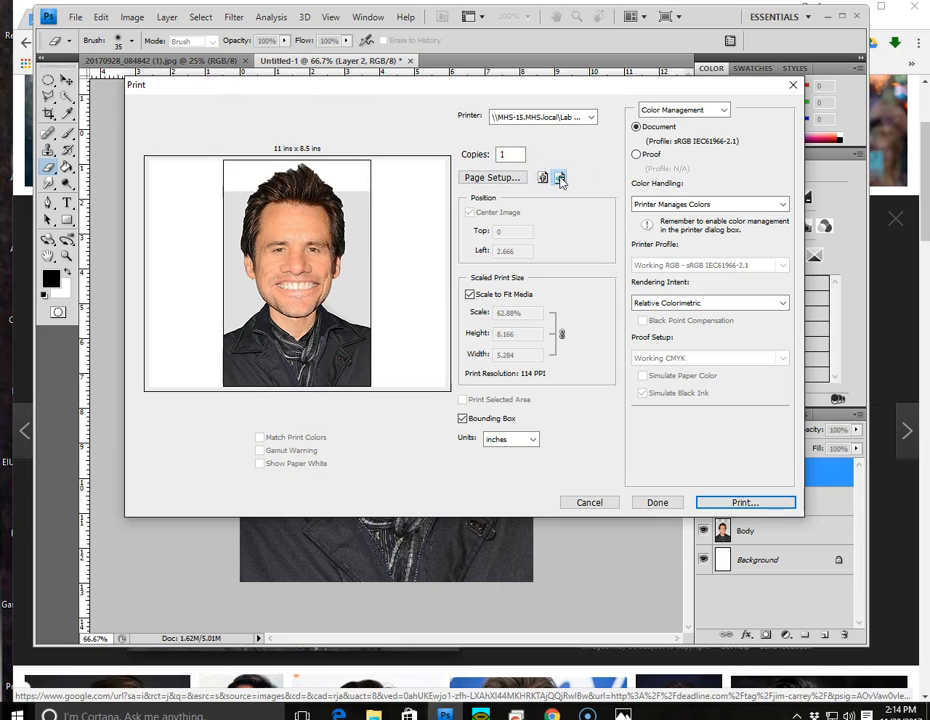
{"action": "left_click", "coordinate": [544, 178]}
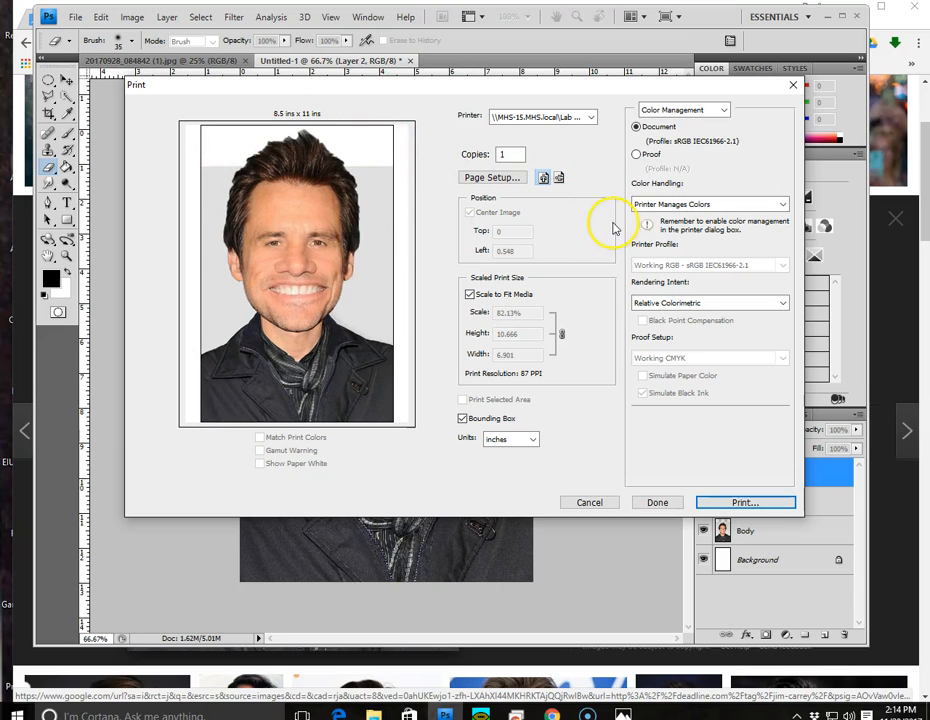
Send the caricature to the Lab 304 printer
{"action": "left_click", "coordinate": [751, 506]}
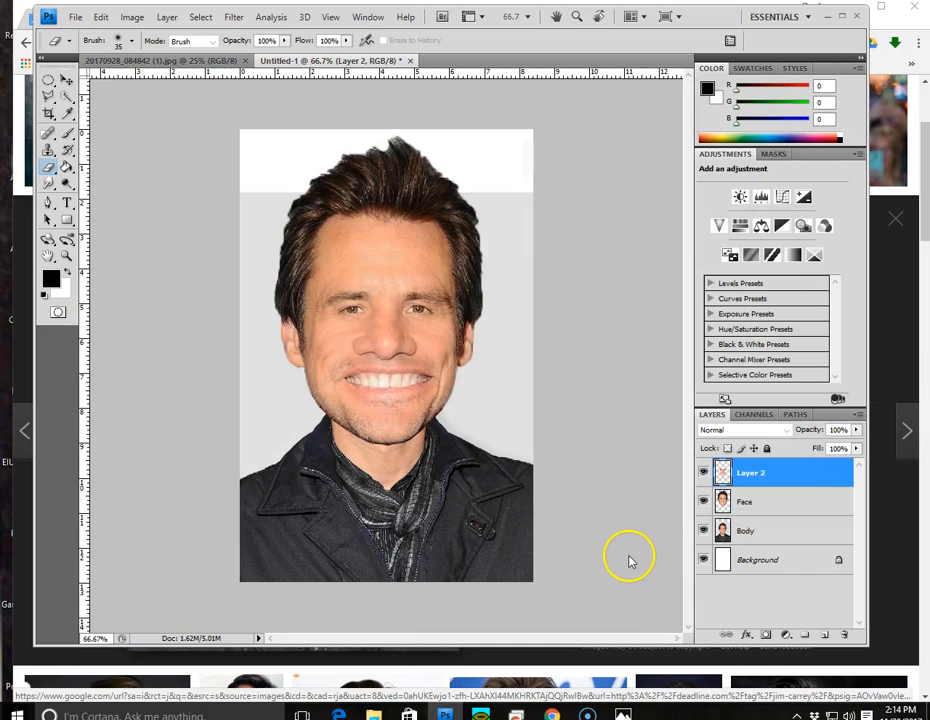
{"action": "key", "text": "ctrl+p"}
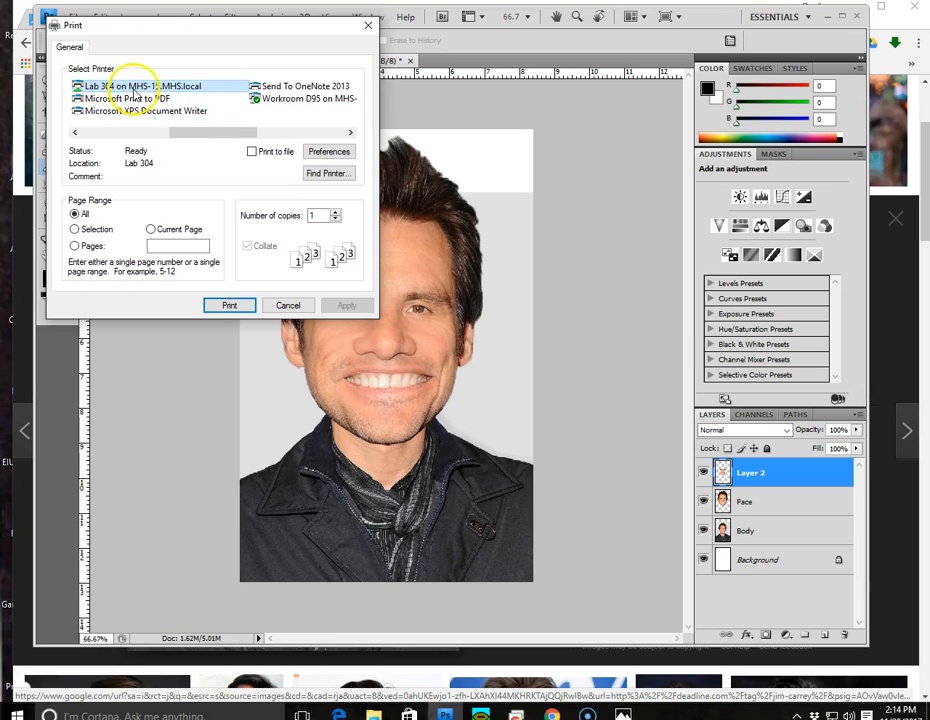
{"action": "left_click", "coordinate": [229, 305]}
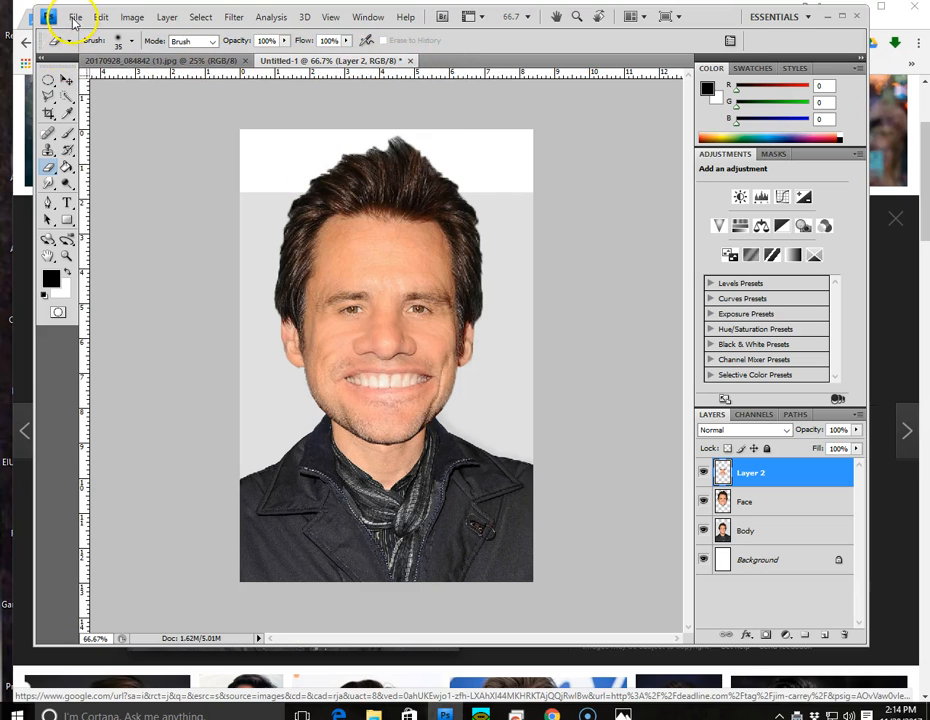
Save the caricature in Photoshop format as JC in the ART 1 folder of the Home Folder, and close the document
{"action": "left_click", "coordinate": [76, 17]}
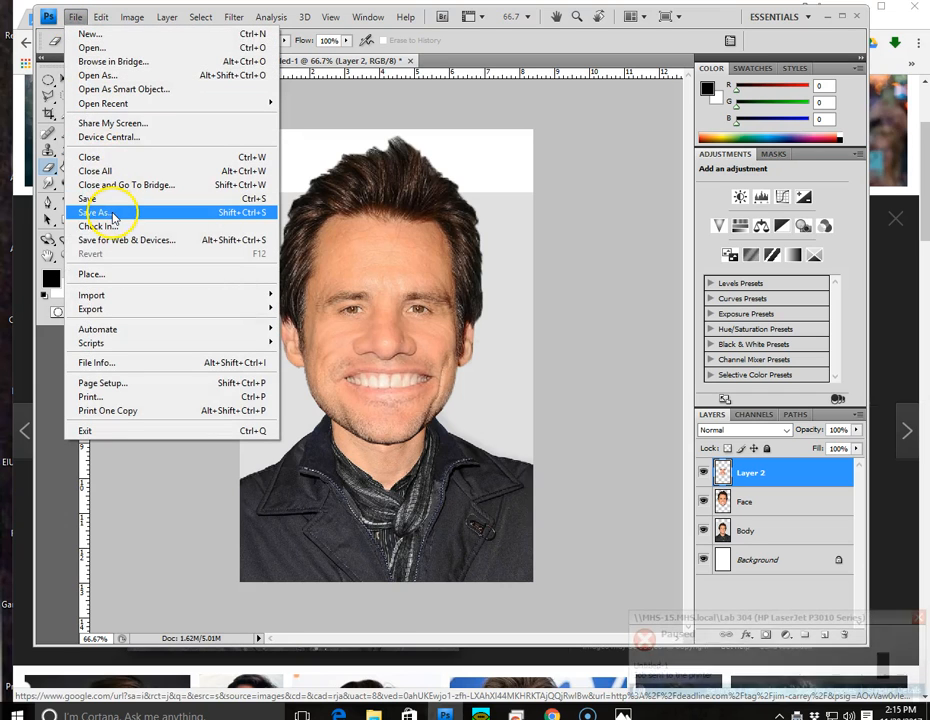
{"action": "left_click", "coordinate": [113, 218]}
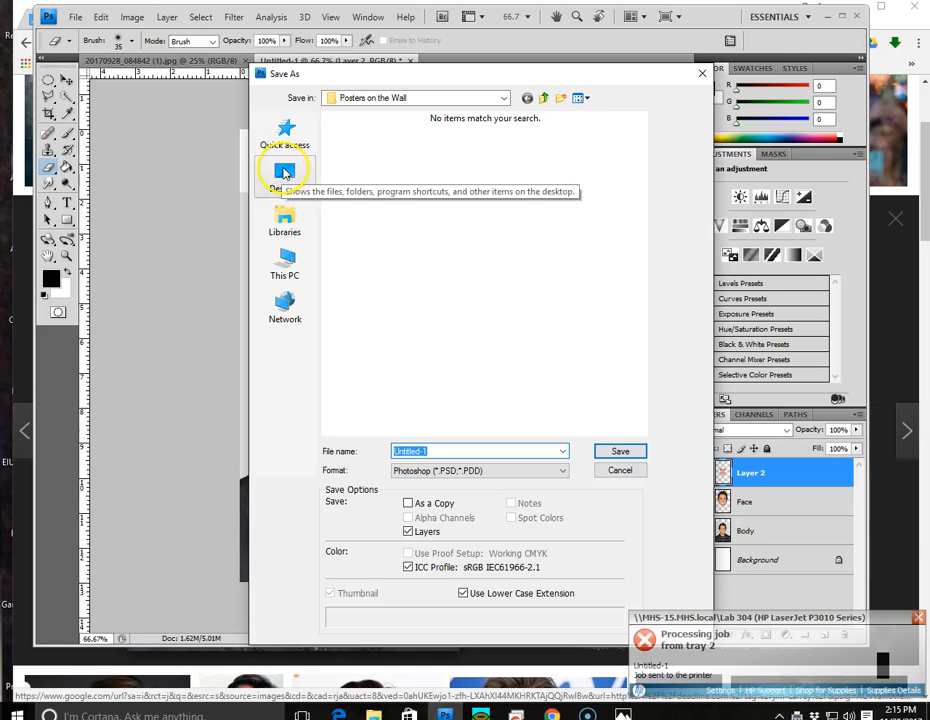
{"action": "left_click", "coordinate": [285, 173]}
{"action": "left_click_drag", "start_coordinate": [643, 150], "coordinate": [632, 386]}
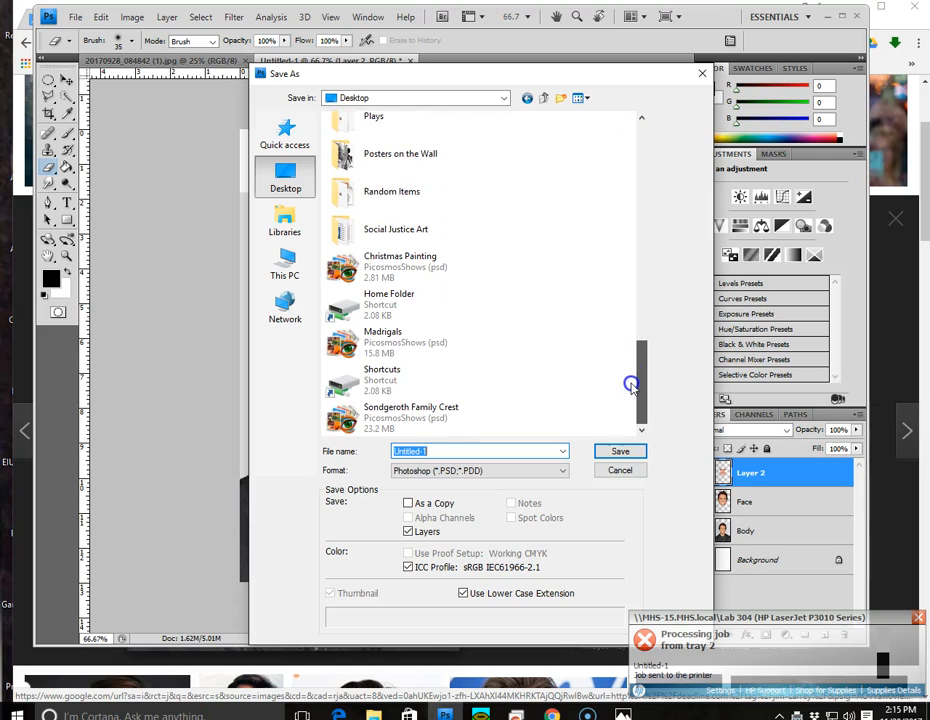
{"action": "double_click", "coordinate": [401, 302]}
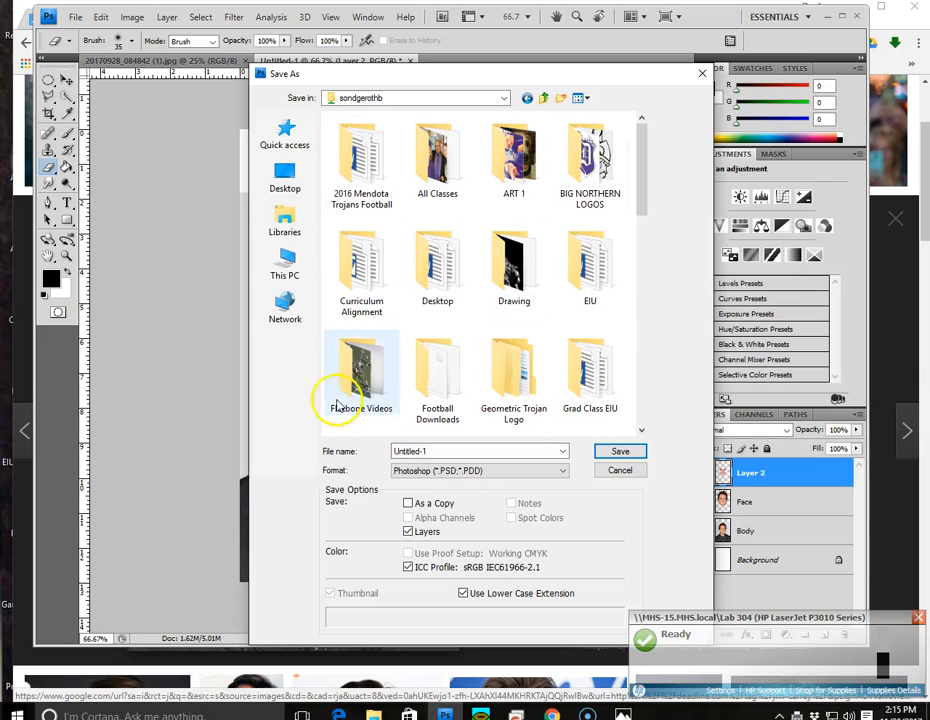
{"action": "double_click", "coordinate": [513, 158]}
{"action": "left_click_drag", "start_coordinate": [399, 451], "coordinate": [435, 453]}
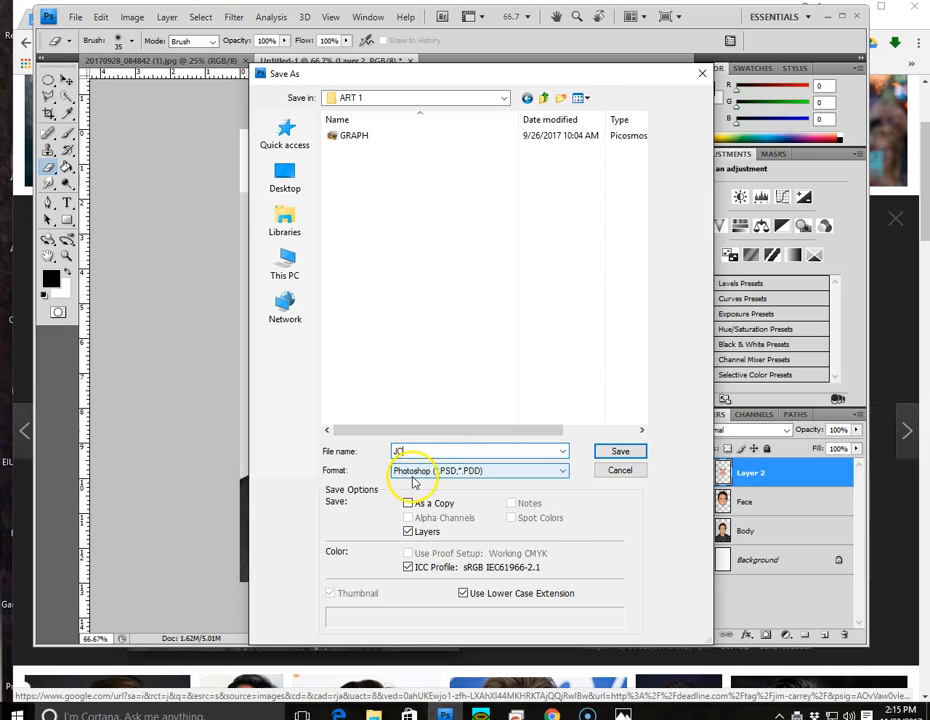
{"action": "left_click", "coordinate": [617, 451]}
{"action": "left_click", "coordinate": [630, 223]}
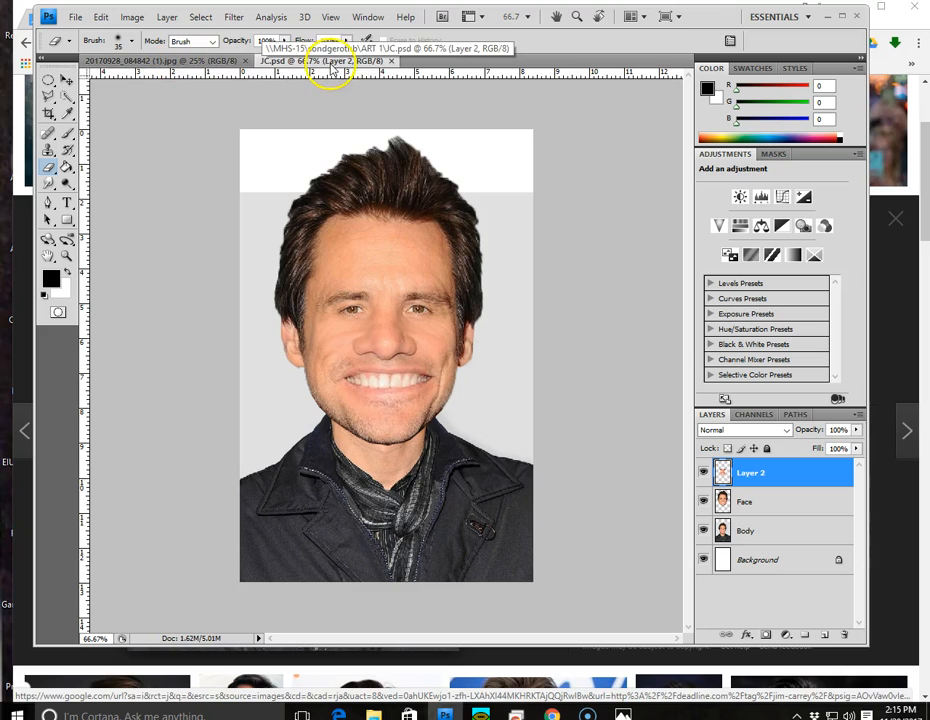
{"action": "left_click", "coordinate": [391, 61]}
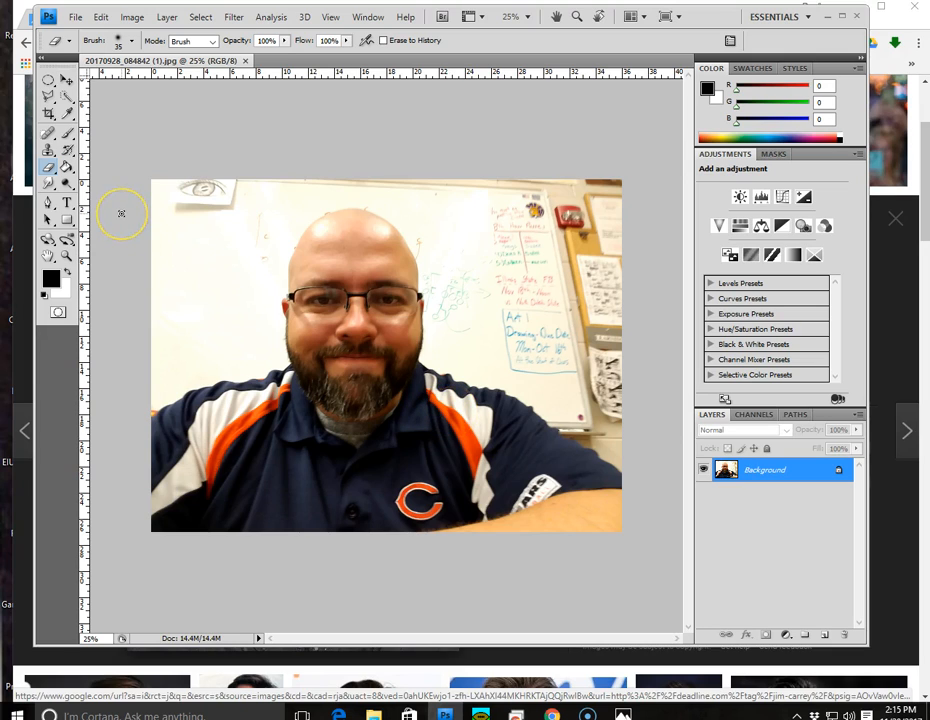
Crop the selfie to a portrait frame around the head and shoulders, extending the canvas above the head
{"action": "left_click", "coordinate": [48, 113]}
{"action": "left_click_drag", "start_coordinate": [196, 133], "coordinate": [524, 573]}
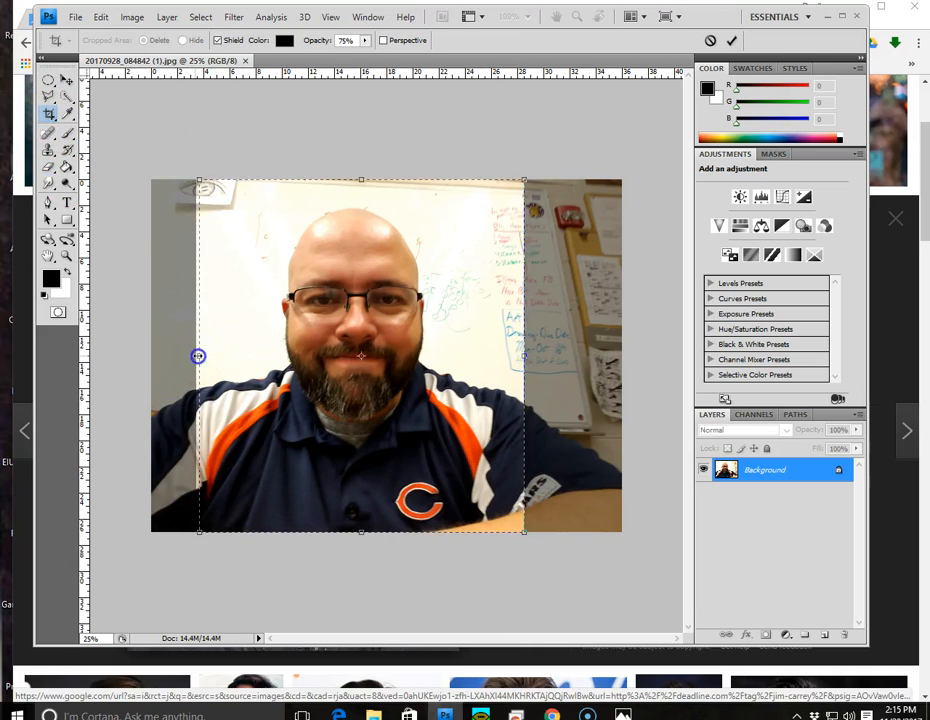
{"action": "left_click_drag", "start_coordinate": [197, 357], "coordinate": [208, 357]}
{"action": "left_click_drag", "start_coordinate": [525, 355], "coordinate": [518, 357]}
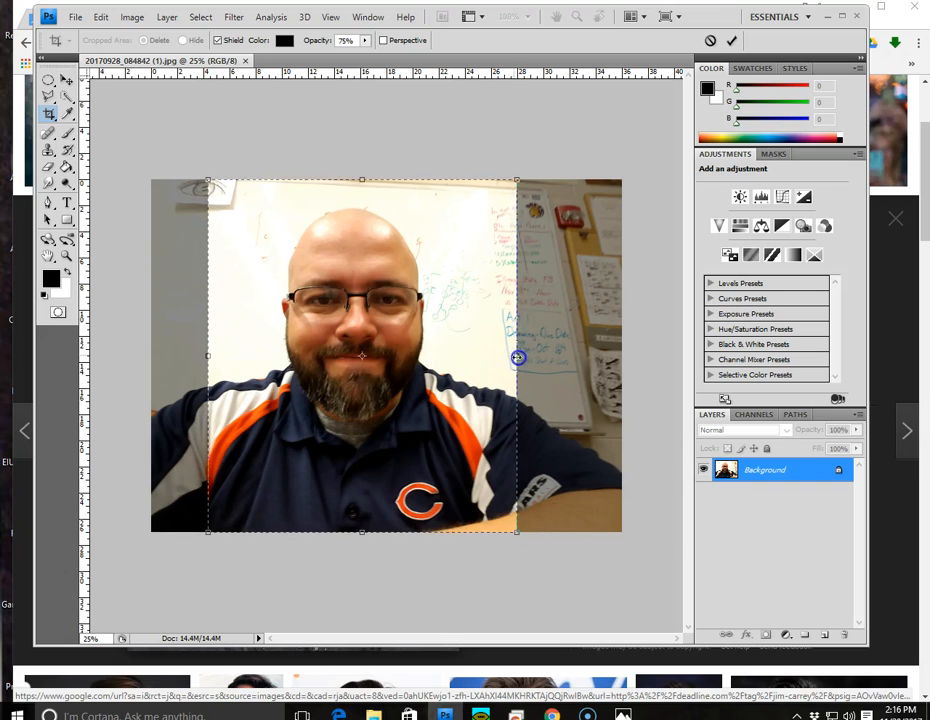
{"action": "left_click_drag", "start_coordinate": [365, 180], "coordinate": [361, 116]}
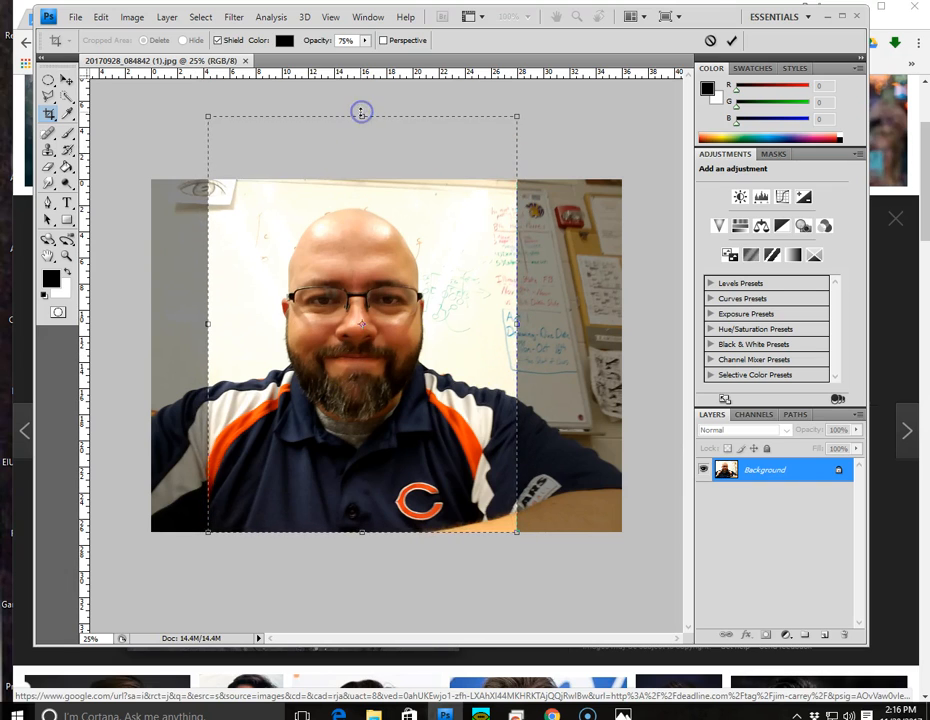
{"action": "key", "text": "Return"}
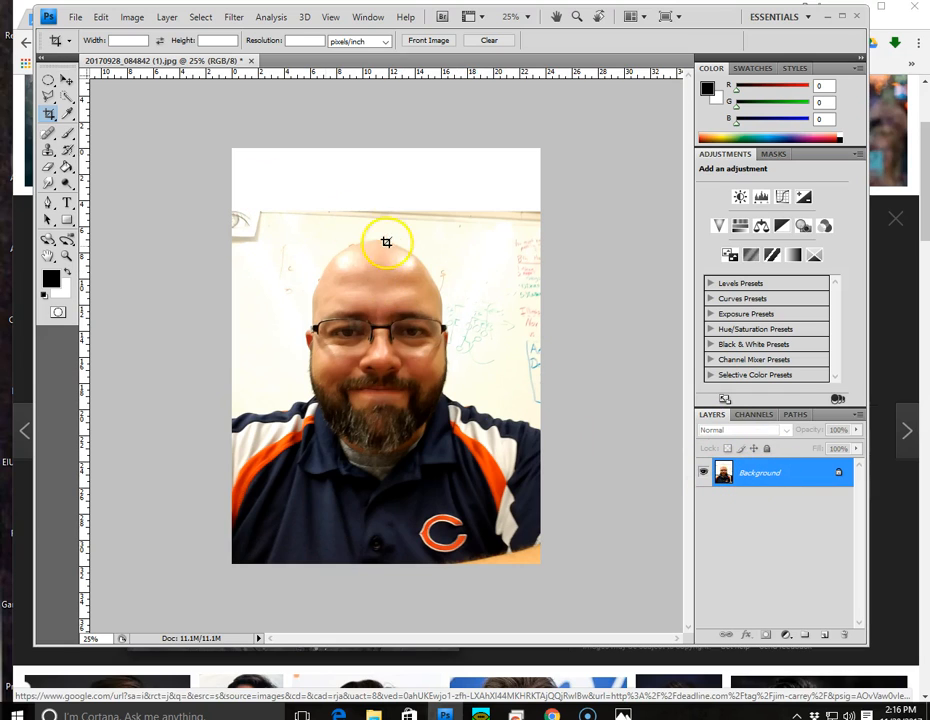
Duplicate the cropped photo's Background layer onto a new layer above it
{"action": "left_click_drag", "start_coordinate": [765, 473], "coordinate": [826, 638]}
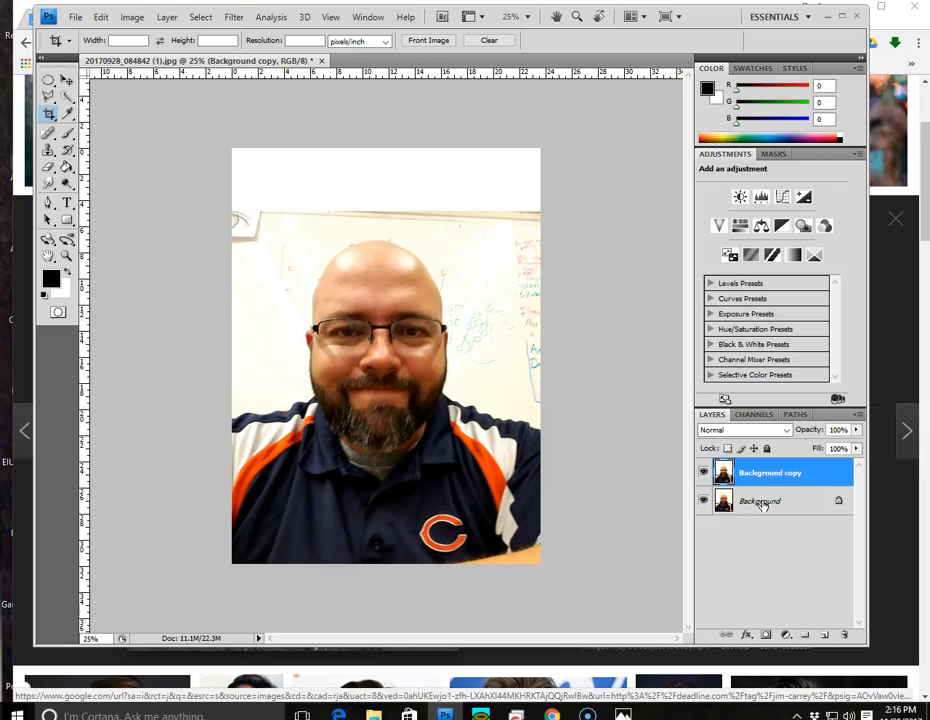
{"action": "left_click_drag", "start_coordinate": [773, 477], "coordinate": [844, 636]}
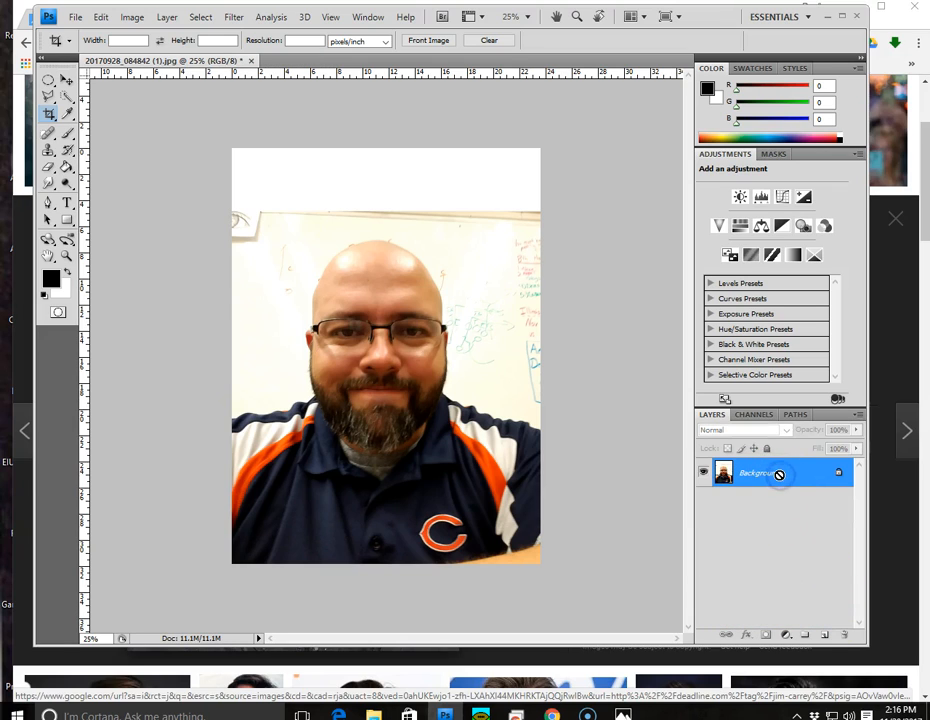
{"action": "key", "text": "ctrl+j"}
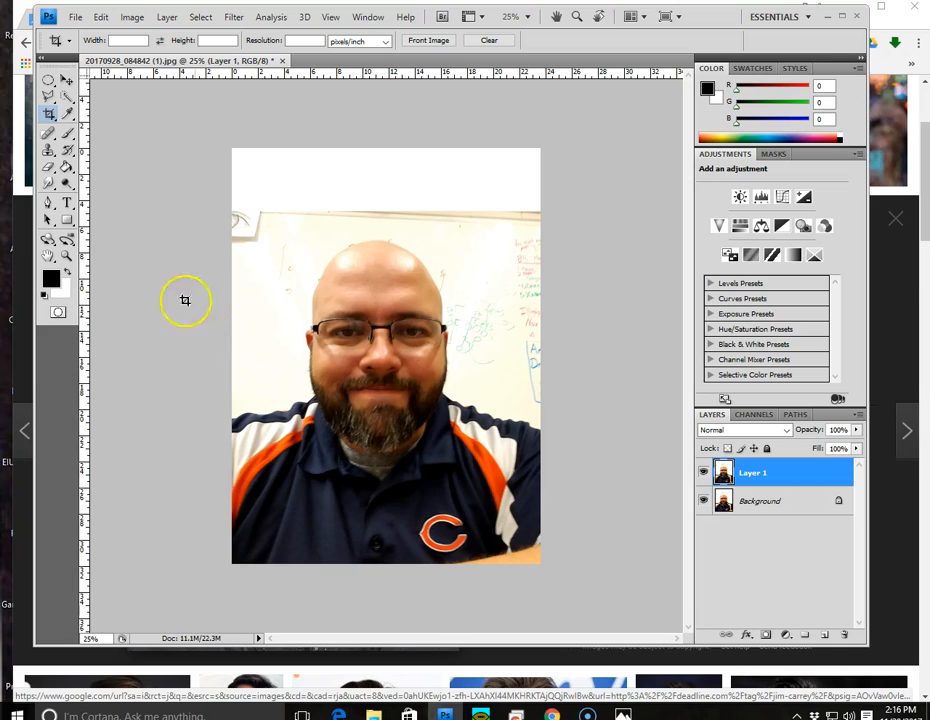
Select the man's whole head, including the beard and glasses, on Layer 1 with the Quick Selection tool
{"action": "left_click_drag", "start_coordinate": [67, 97], "coordinate": [95, 94]}
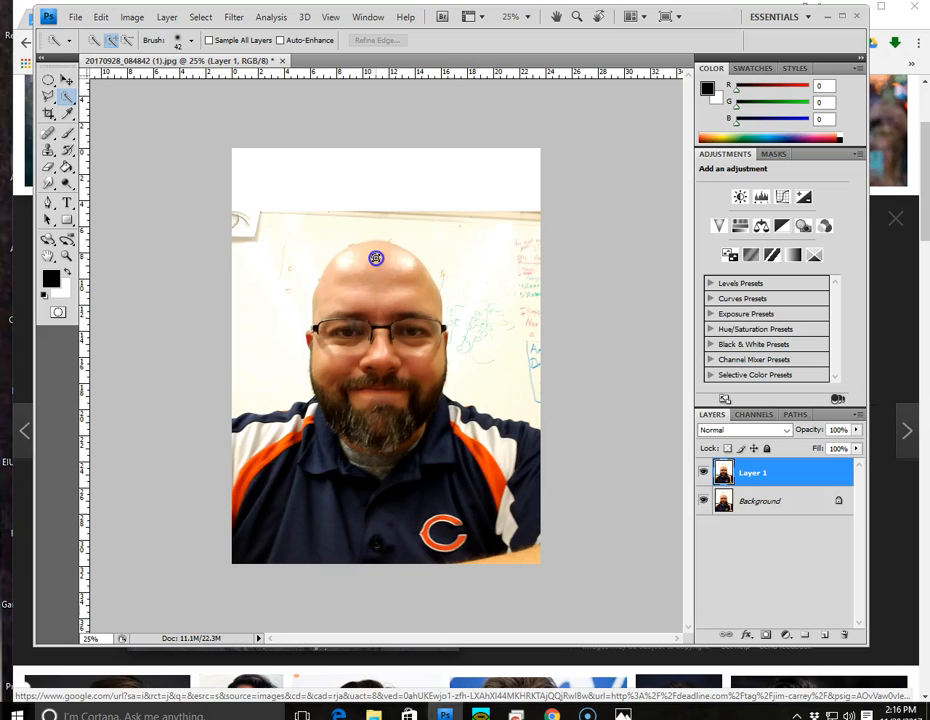
{"action": "left_click_drag", "start_coordinate": [375, 270], "coordinate": [378, 293]}
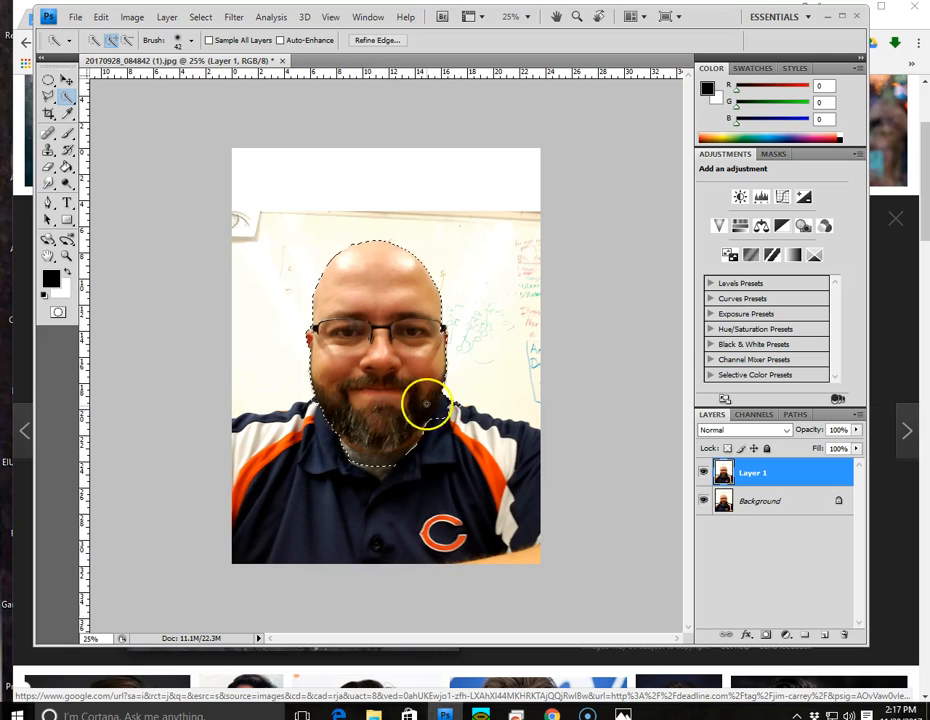
{"action": "mouse_move", "coordinate": [404, 247]}
{"action": "left_mouse_down"}
{"action": "mouse_move", "coordinate": [352, 239]}
{"action": "mouse_move", "coordinate": [315, 289]}
{"action": "left_mouse_up"}
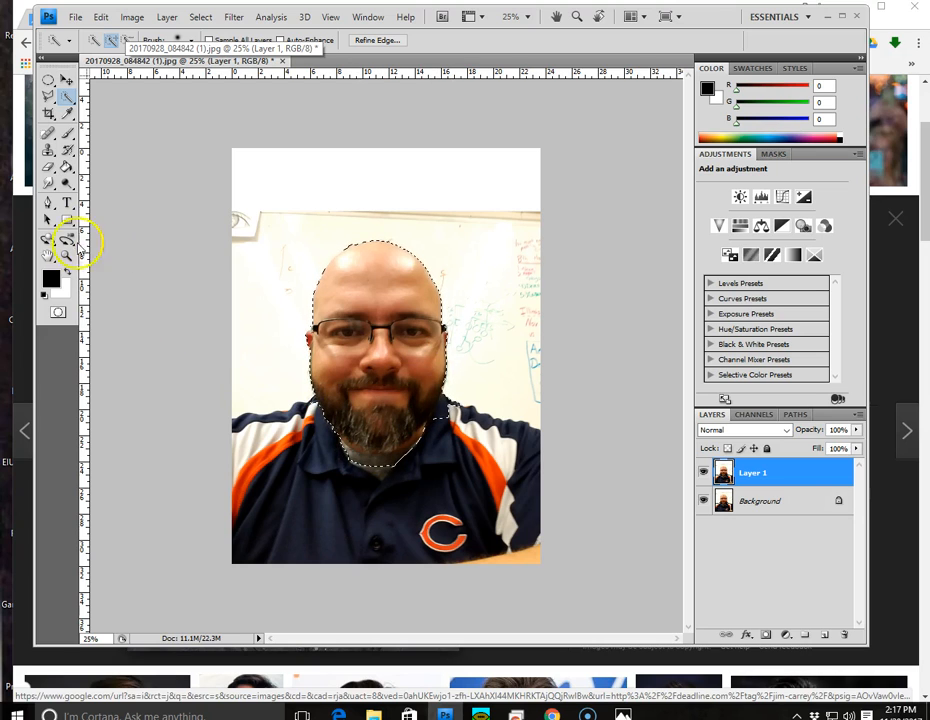
Subtract the neck and shirt area below the beard from the head selection with the Polygonal Lasso
{"action": "left_click", "coordinate": [48, 95]}
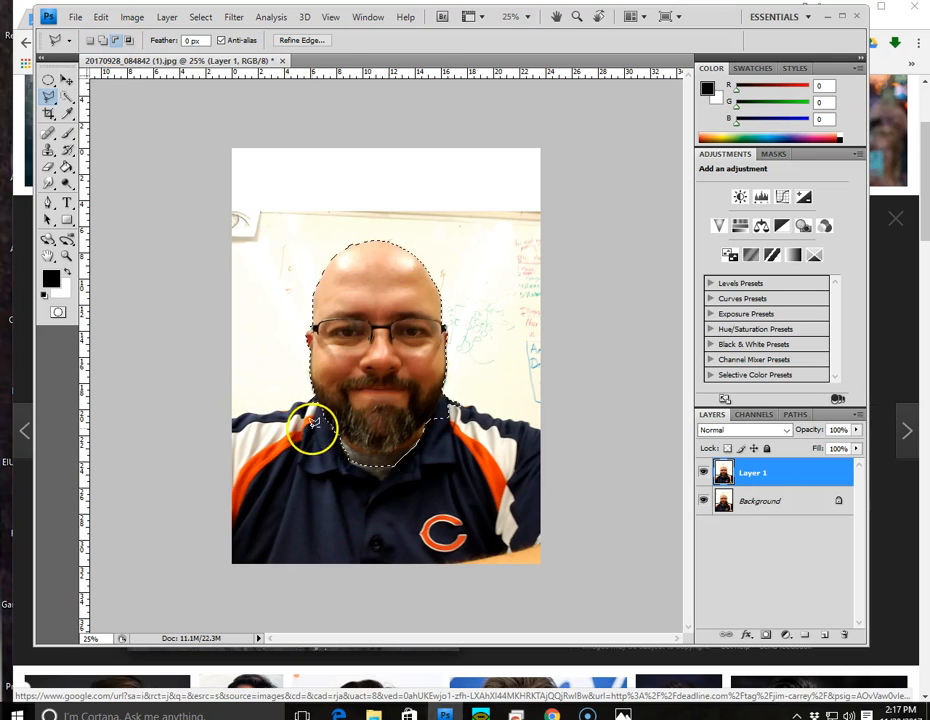
{"action": "key", "text": "z"}
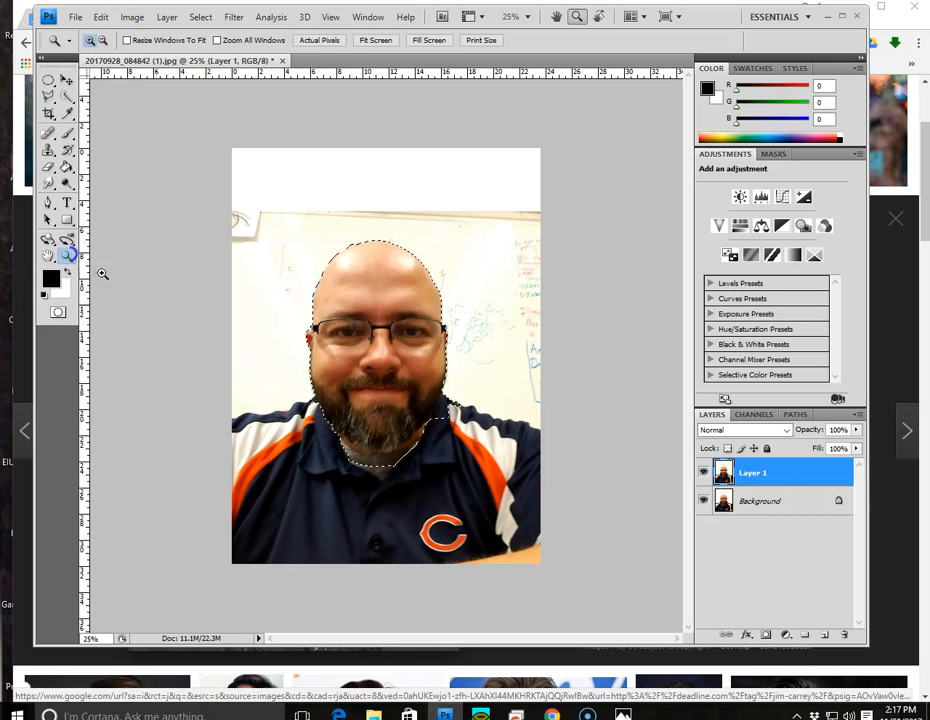
{"action": "left_click", "coordinate": [393, 417]}
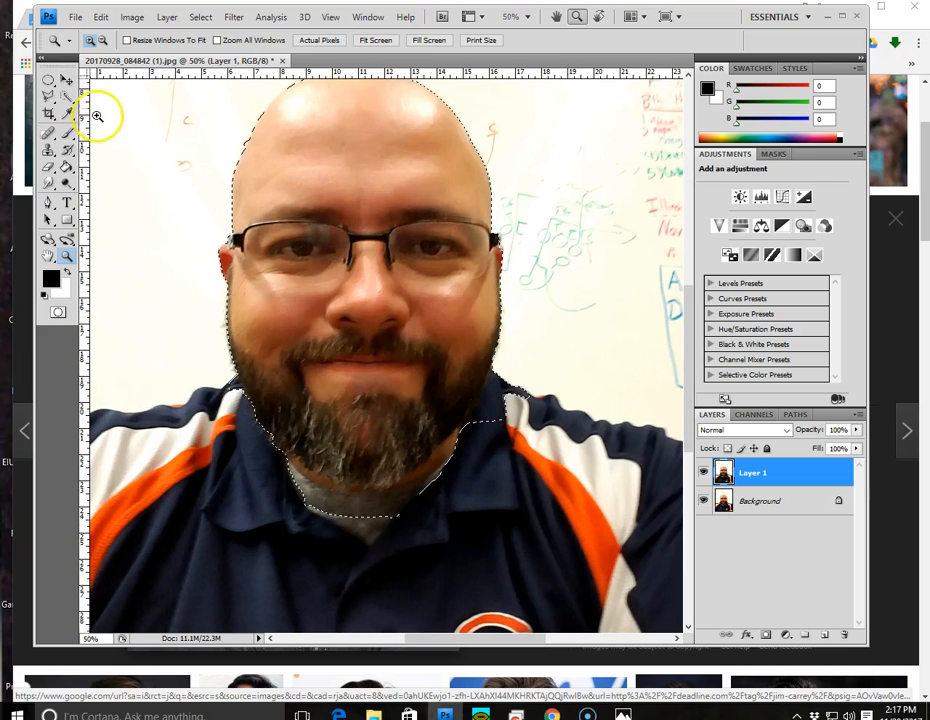
{"action": "left_click", "coordinate": [47, 95]}
{"action": "left_click", "coordinate": [241, 396]}
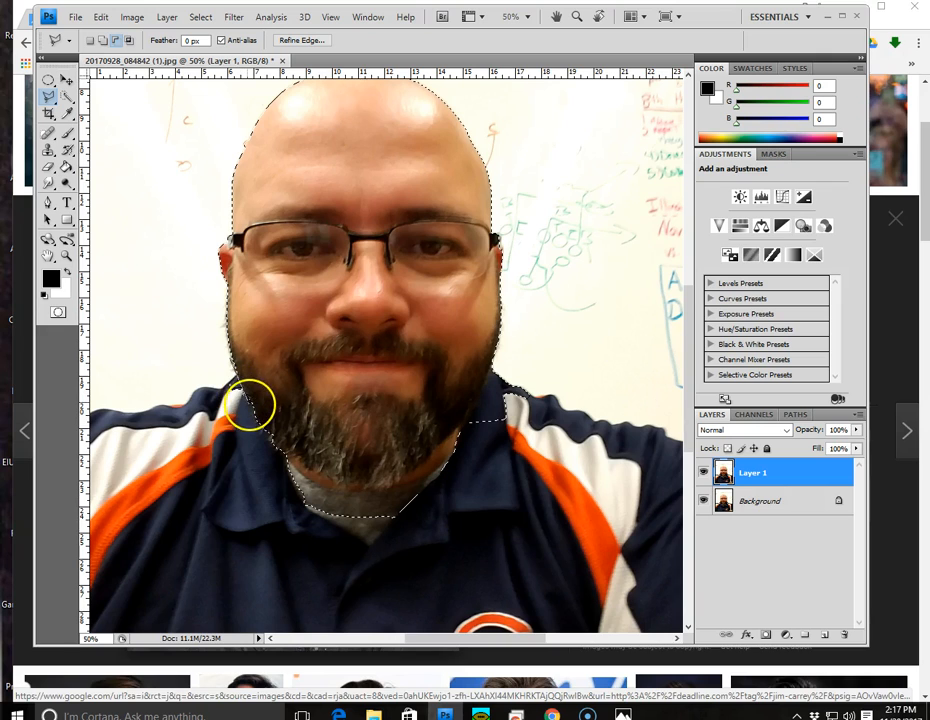
{"action": "left_click", "coordinate": [262, 437]}
{"action": "left_click", "coordinate": [307, 473]}
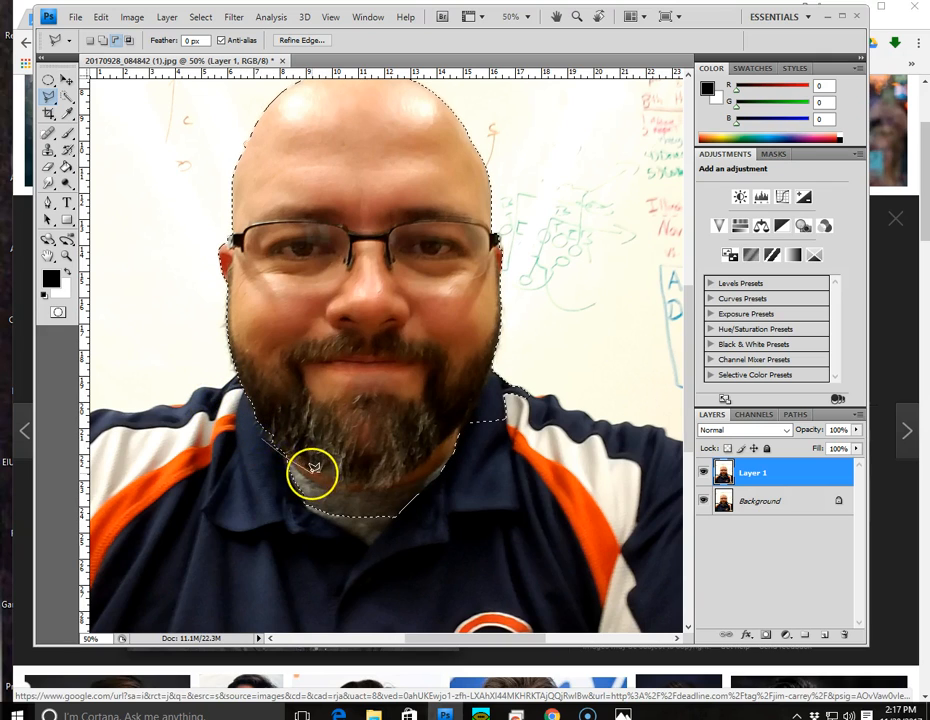
{"action": "left_click", "coordinate": [394, 480]}
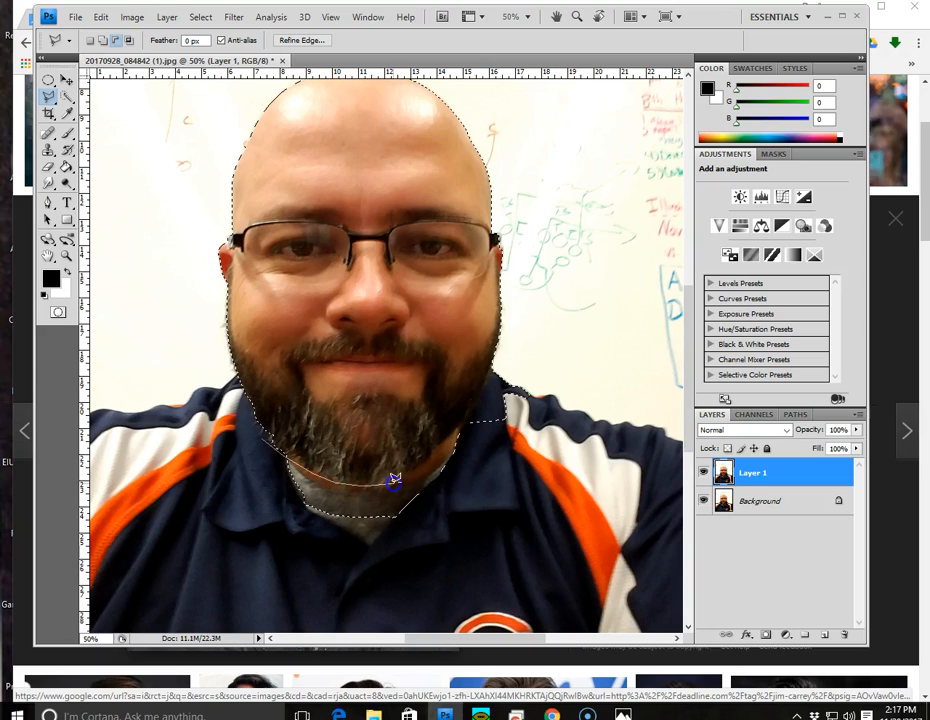
{"action": "left_click", "coordinate": [451, 436]}
{"action": "left_click", "coordinate": [444, 565]}
{"action": "double_click", "coordinate": [257, 519]}
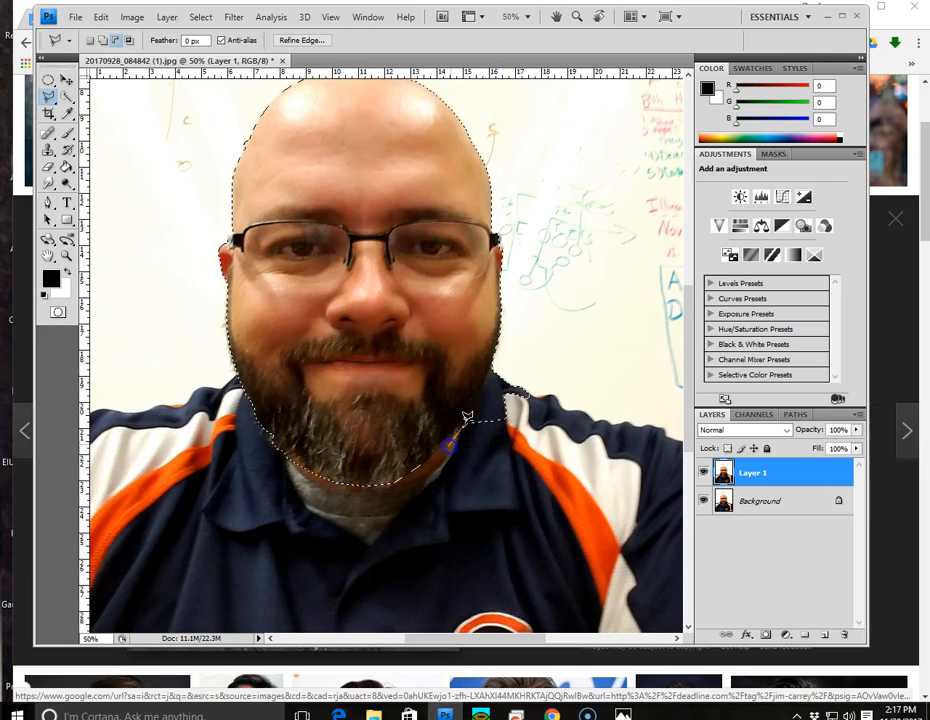
Subtract the remaining collar and shoulder area beside the beard from the selection, and copy the selected head onto a new layer
{"action": "left_click", "coordinate": [498, 358]}
{"action": "double_click", "coordinate": [477, 490]}
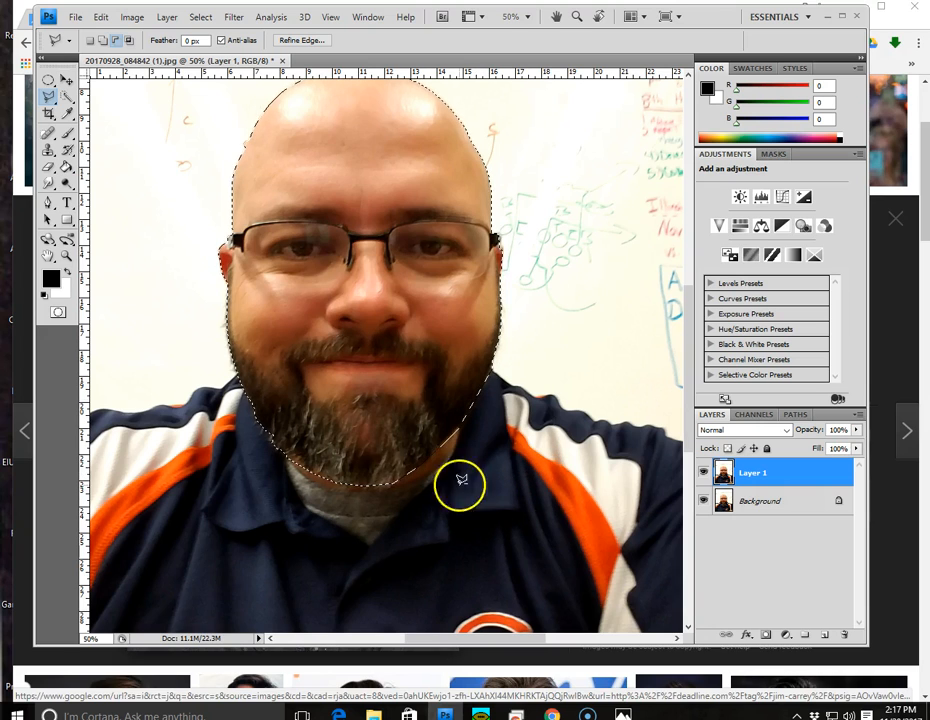
{"action": "key", "text": "ctrl+minus"}
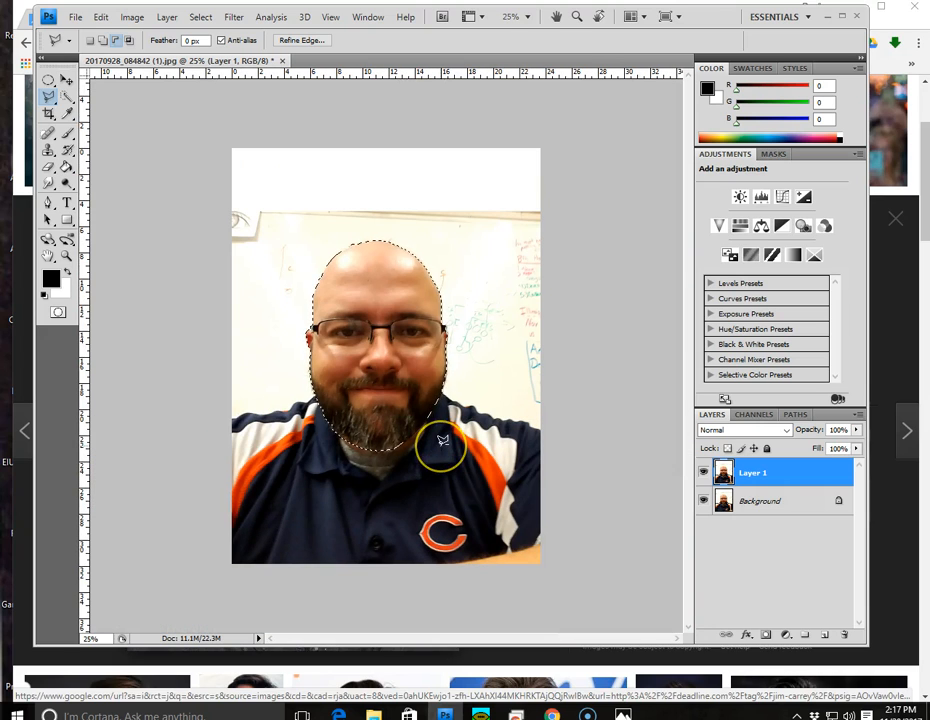
{"action": "key", "text": "ctrl+j"}
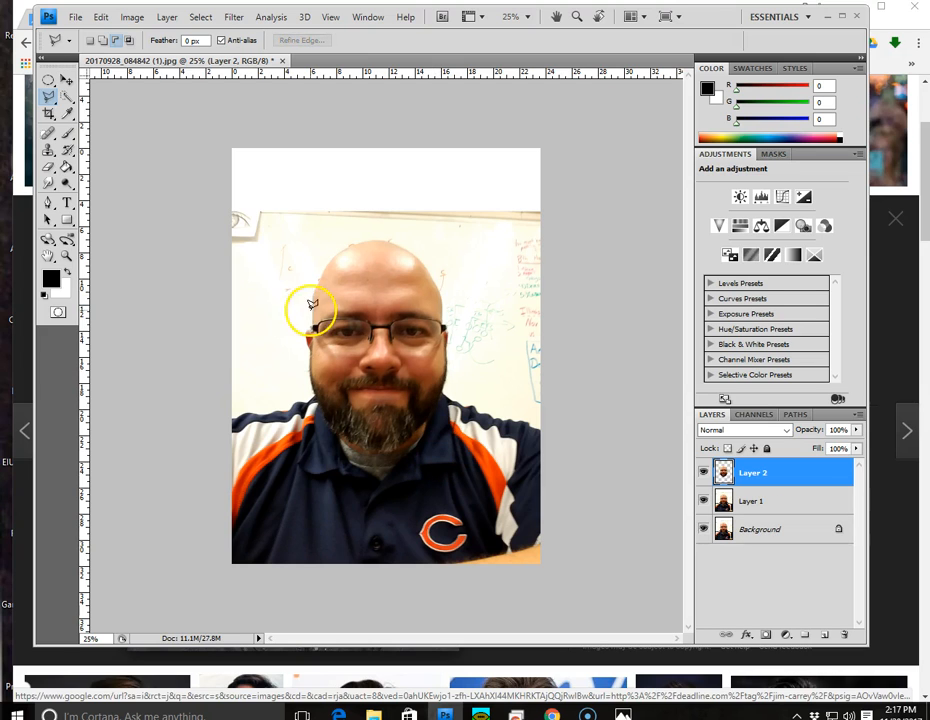
Scale the copied head up to an oversized caricature head and reposition it centrally over the neck and shoulders
{"action": "left_click", "coordinate": [101, 17]}
{"action": "mouse_move", "coordinate": [246, 290]}
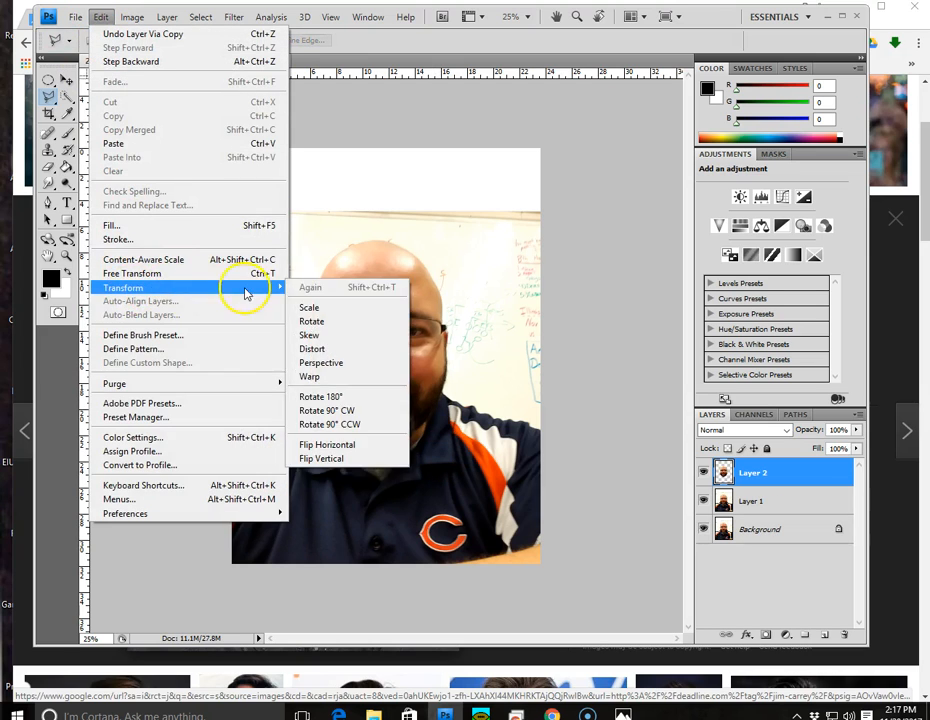
{"action": "left_click", "coordinate": [309, 307]}
{"action": "left_click_drag", "start_coordinate": [305, 241], "coordinate": [265, 181]}
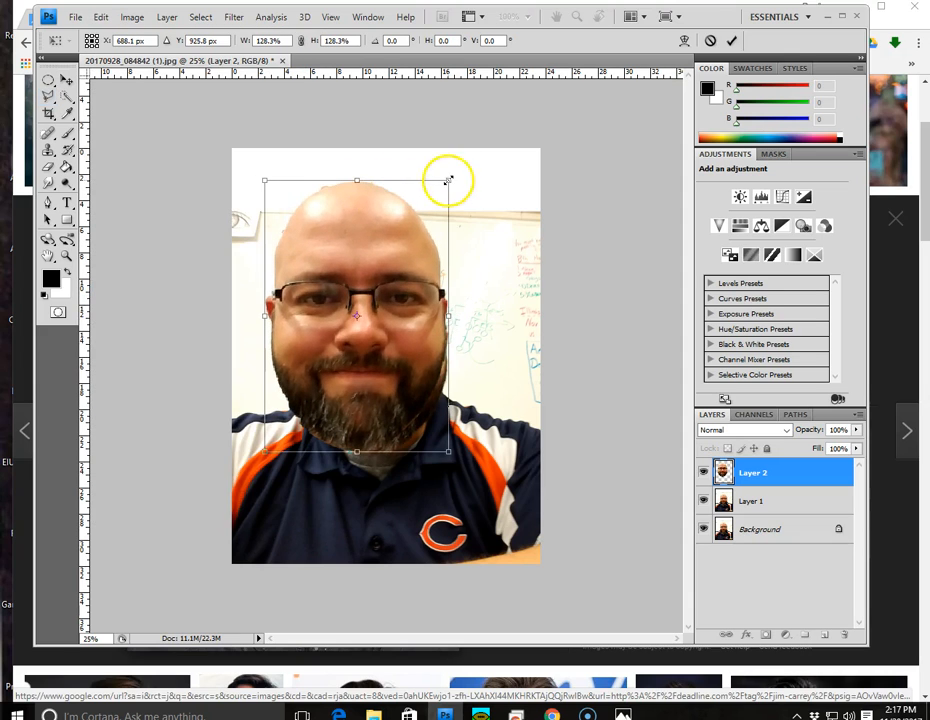
{"action": "left_click_drag", "start_coordinate": [448, 180], "coordinate": [469, 168]}
{"action": "key", "text": "Return"}
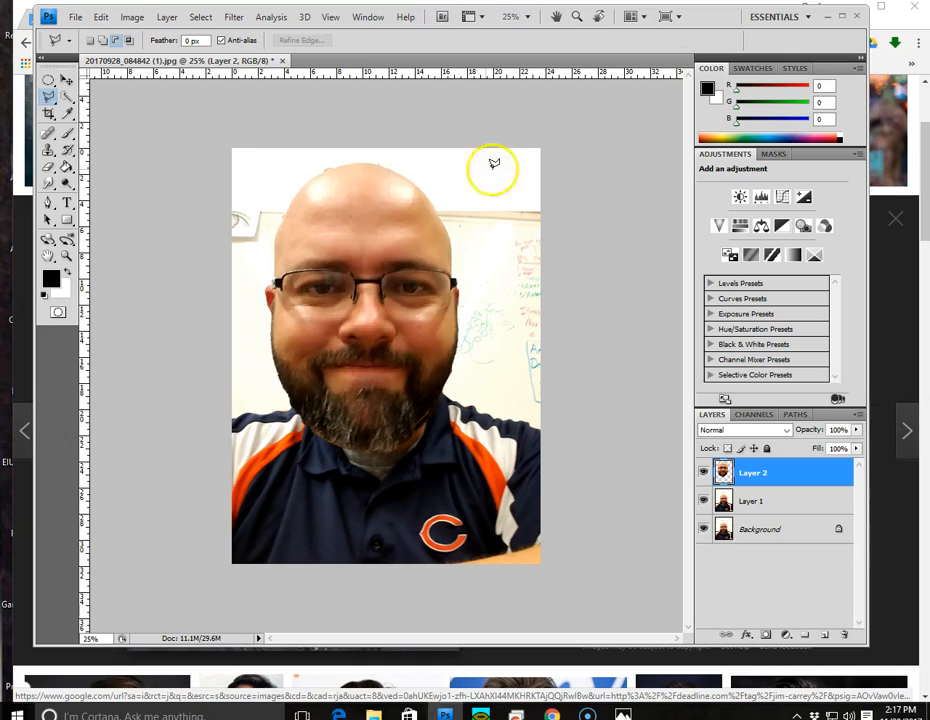
{"action": "left_click", "coordinate": [66, 80]}
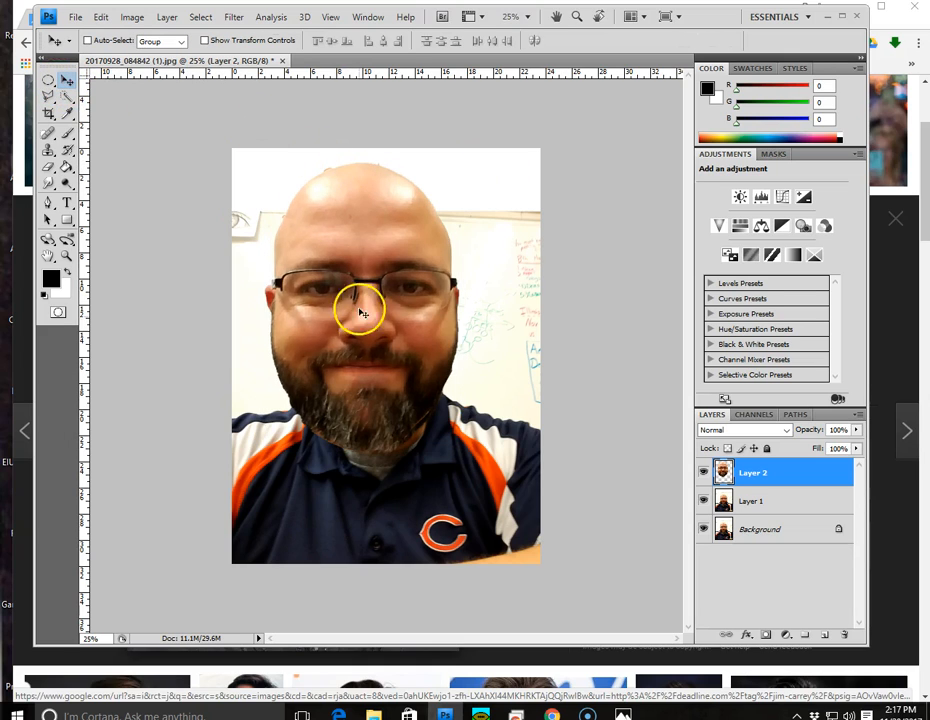
{"action": "left_click_drag", "start_coordinate": [360, 326], "coordinate": [380, 337]}
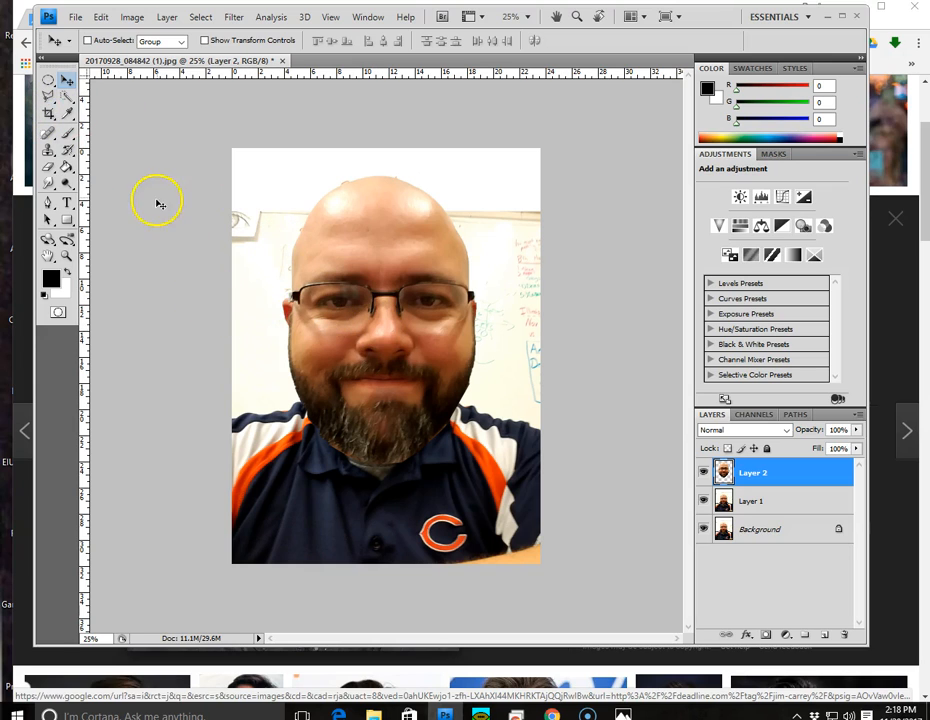
Outline the nose from the glasses bridge to the moustache on Layer 2 with the Polygonal Lasso and copy it onto a new layer
{"action": "left_click", "coordinate": [48, 96]}
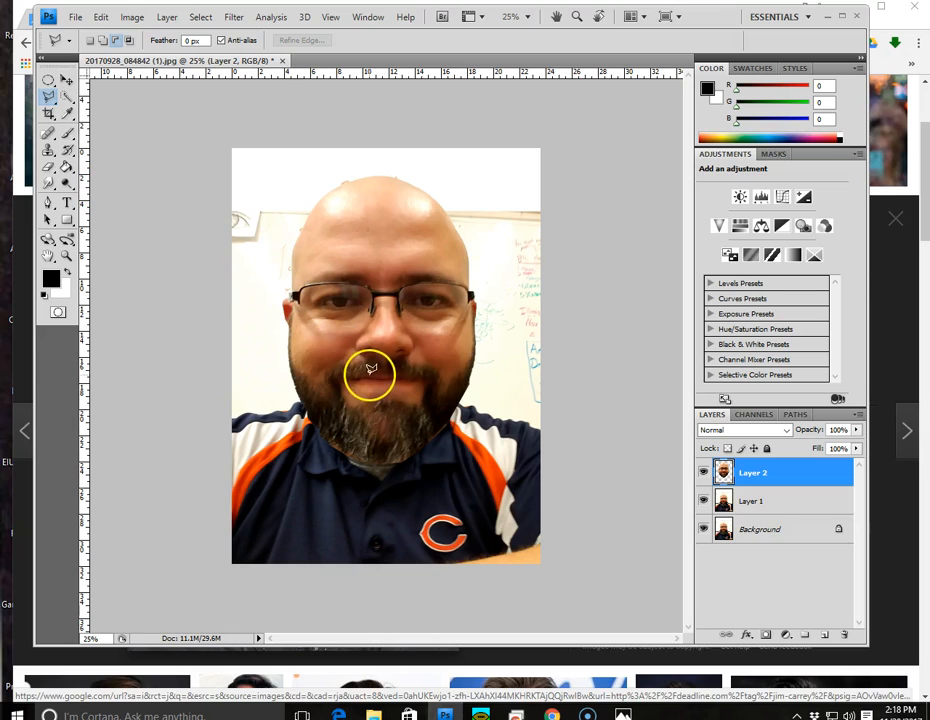
{"action": "left_click", "coordinate": [362, 292]}
{"action": "mouse_move", "coordinate": [355, 314]}
{"action": "left_mouse_down"}
{"action": "mouse_move", "coordinate": [343, 357]}
{"action": "mouse_move", "coordinate": [368, 368]}
{"action": "left_mouse_up"}
{"action": "left_click", "coordinate": [431, 374]}
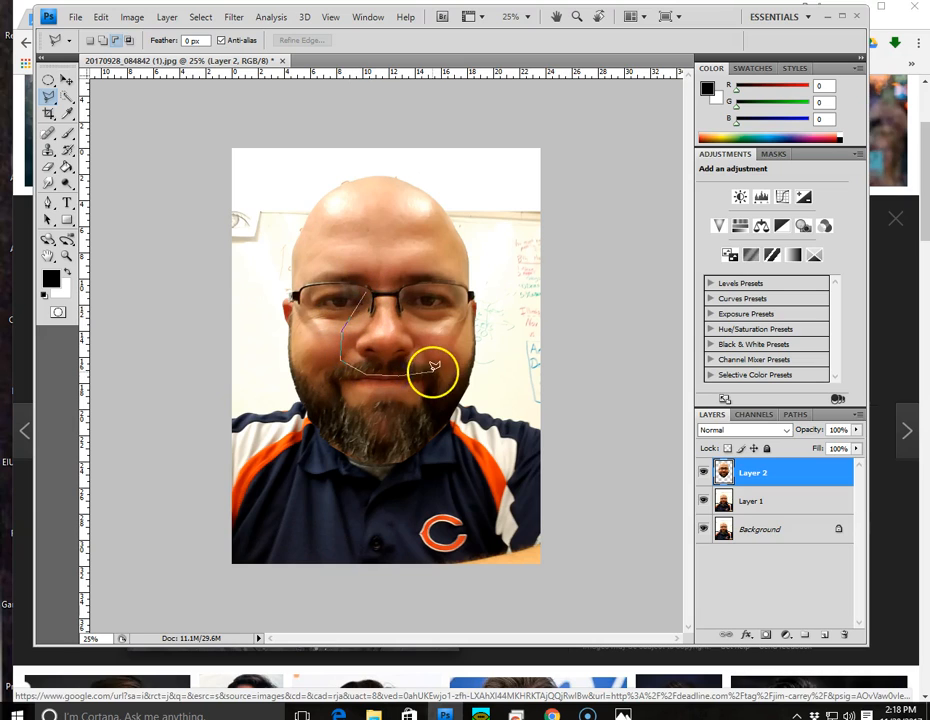
{"action": "left_click", "coordinate": [405, 284]}
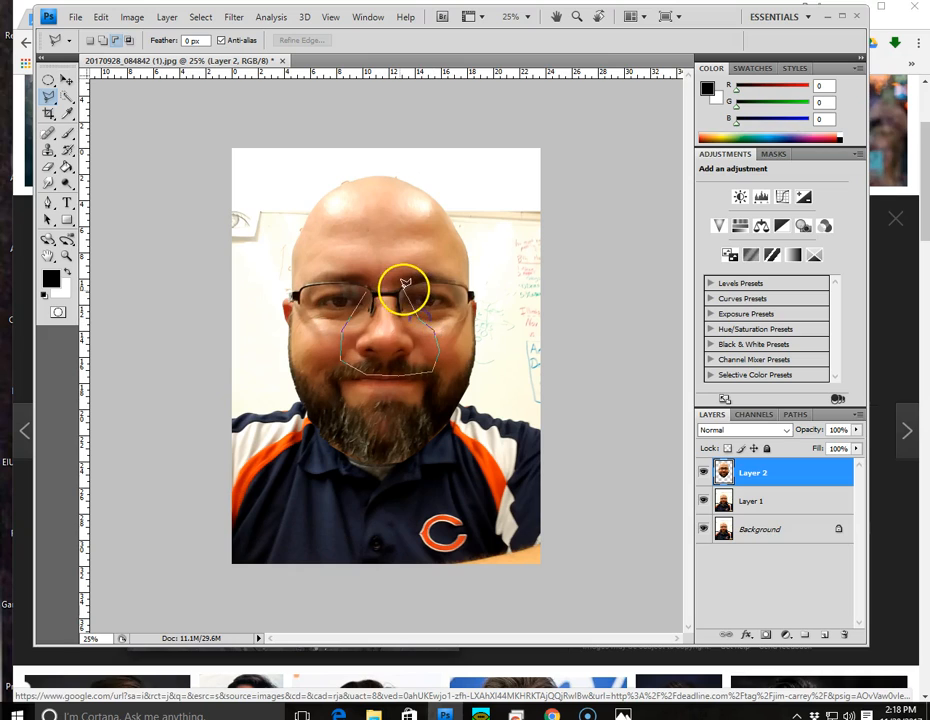
{"action": "left_click", "coordinate": [368, 287]}
{"action": "left_click", "coordinate": [701, 474]}
{"action": "key", "text": "ctrl+j"}
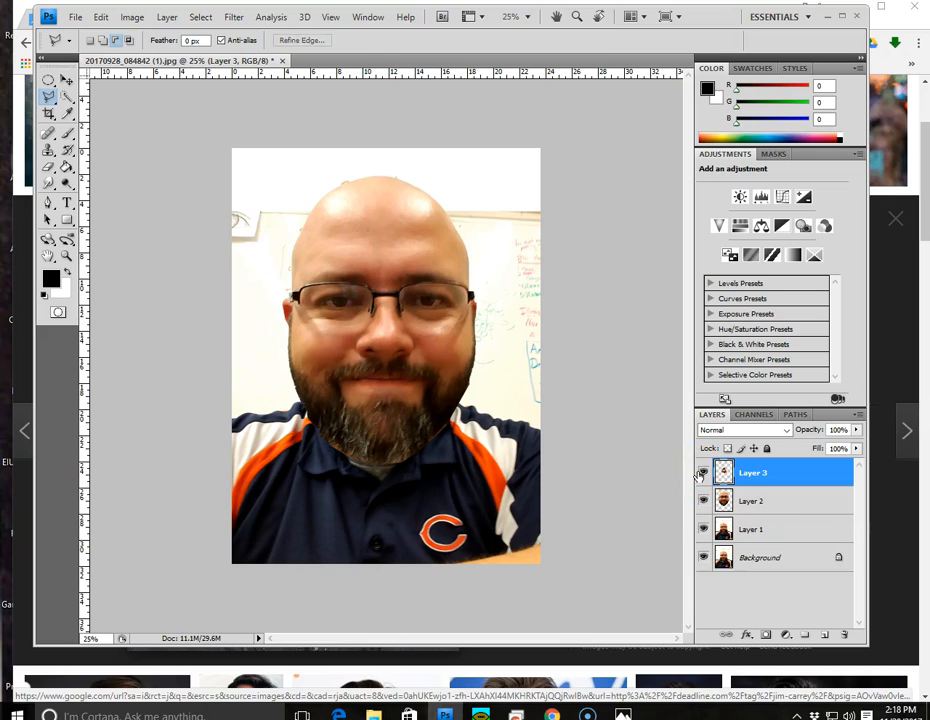
Scale the nose copy to about 124.5% width and 99.6% height
{"action": "left_click", "coordinate": [100, 22]}
{"action": "mouse_move", "coordinate": [275, 288]}
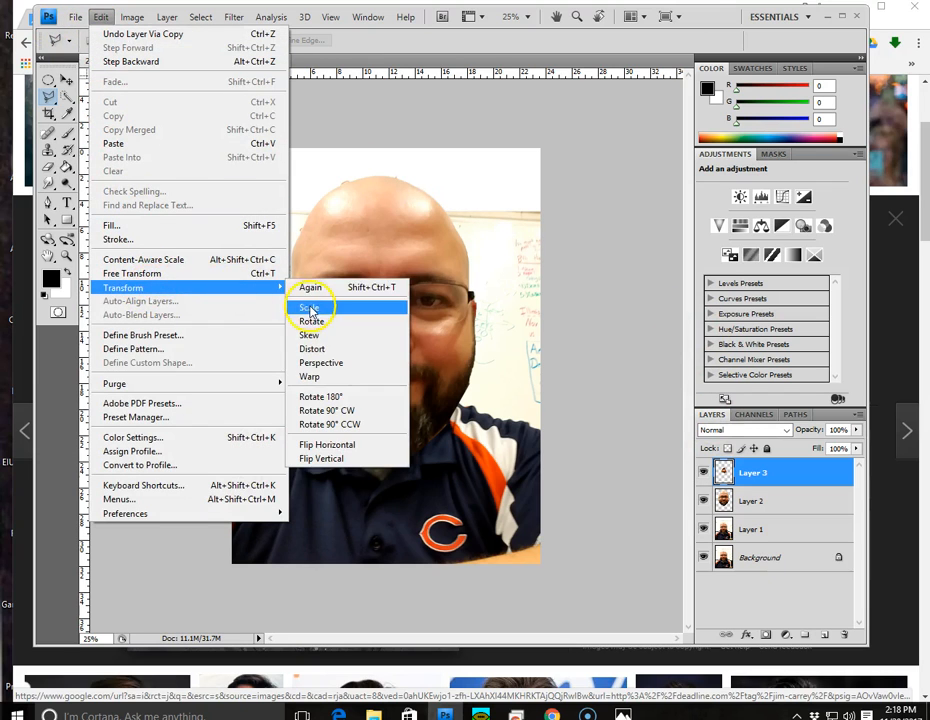
{"action": "left_click", "coordinate": [310, 309]}
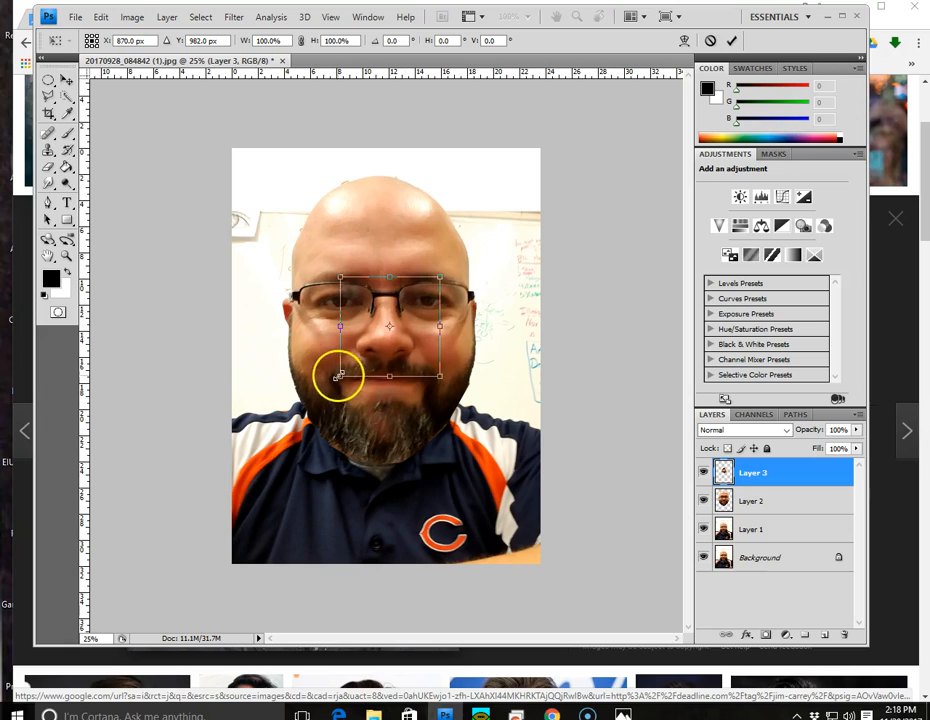
{"action": "left_click_drag", "start_coordinate": [340, 375], "coordinate": [322, 390]}
{"action": "left_click_drag", "start_coordinate": [430, 399], "coordinate": [447, 400]}
{"action": "left_click_drag", "start_coordinate": [386, 400], "coordinate": [389, 373]}
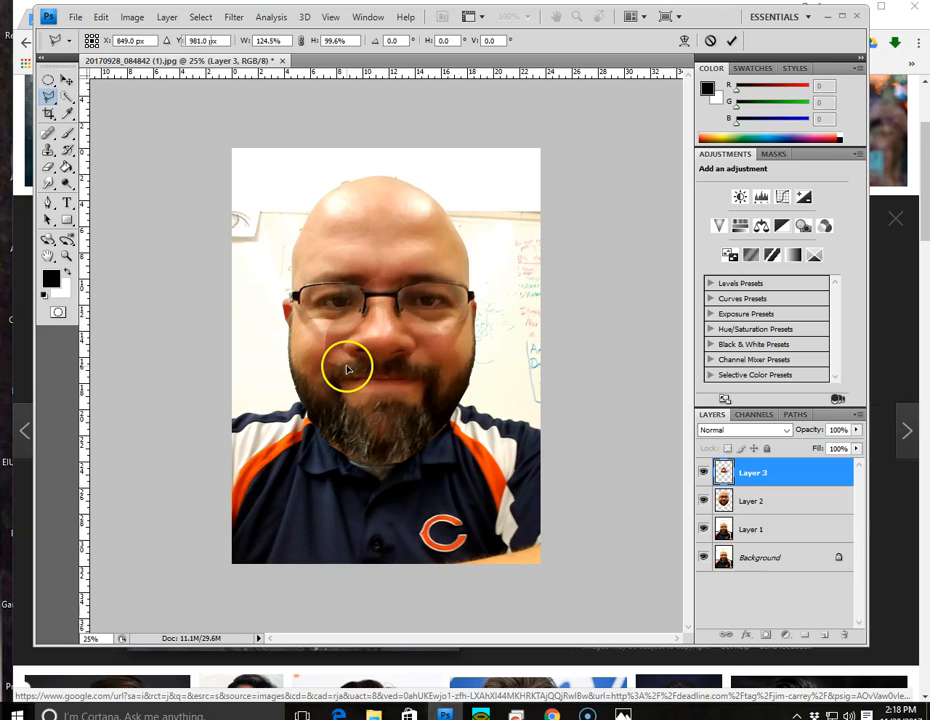
{"action": "key", "text": "Return"}
{"action": "key", "text": "l"}
Blend the widened nose into the face by erasing its edges on Layer 3 with a soft 200 px Eraser
{"action": "left_click", "coordinate": [48, 167]}
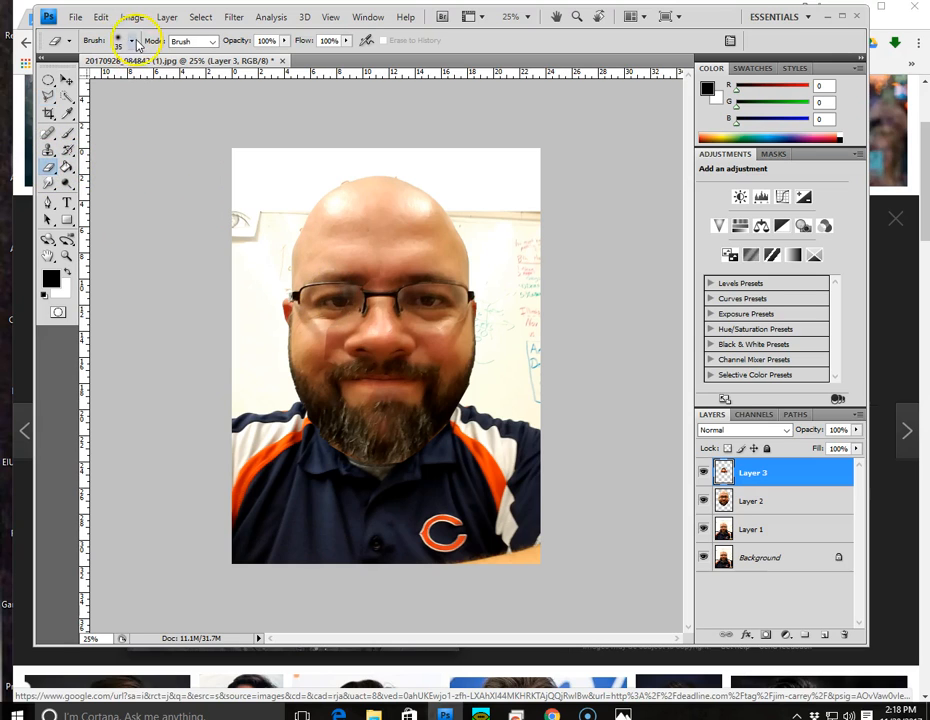
{"action": "left_click", "coordinate": [131, 40]}
{"action": "left_click", "coordinate": [132, 206]}
{"action": "left_click", "coordinate": [157, 206]}
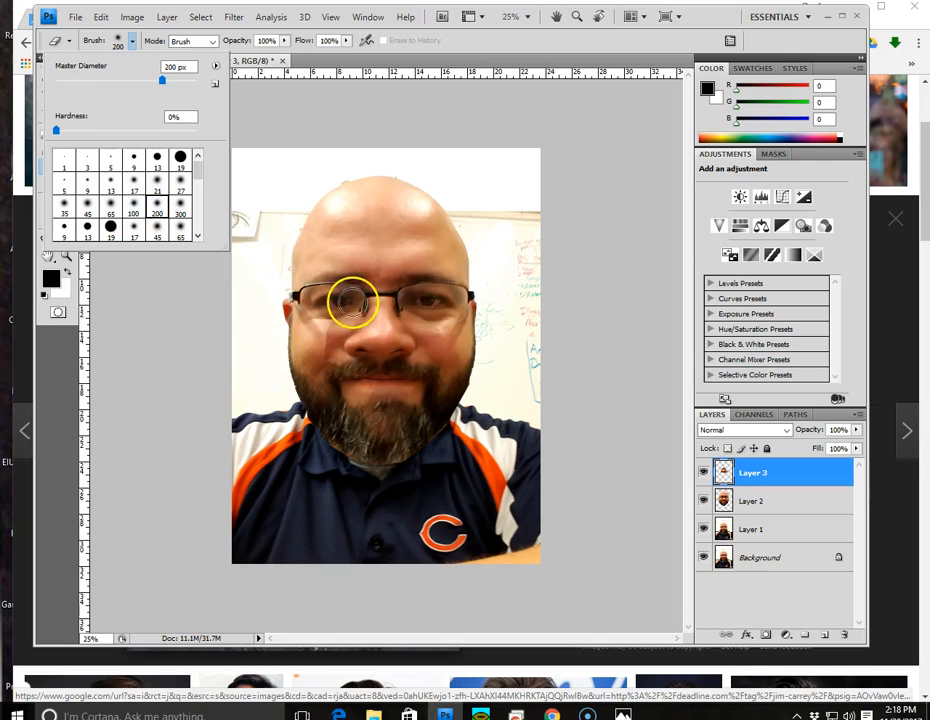
{"action": "left_click", "coordinate": [353, 298]}
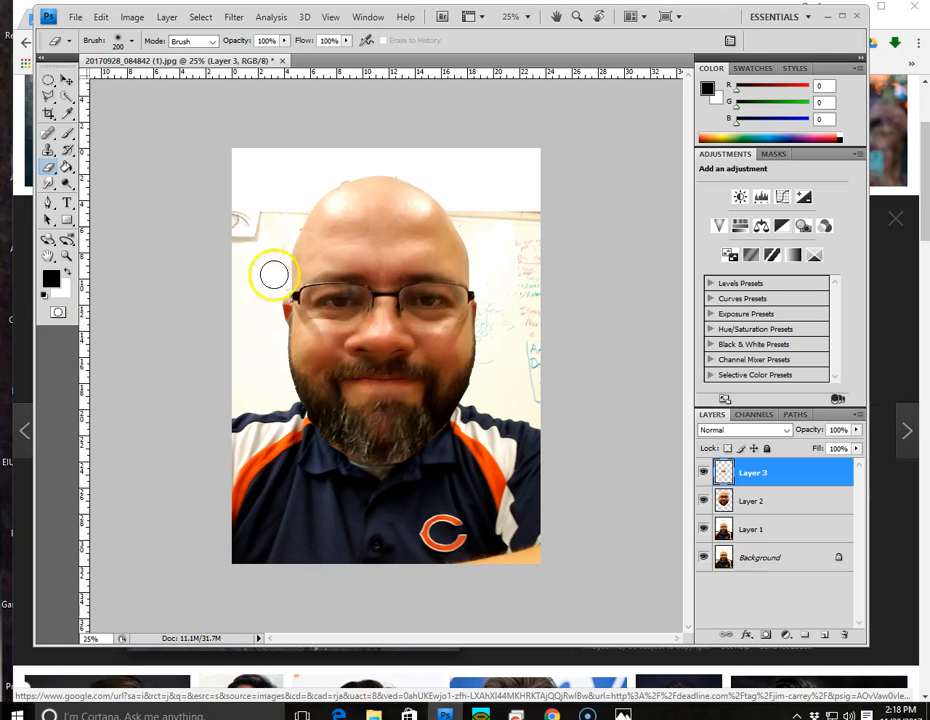
{"action": "left_click", "coordinate": [66, 80]}
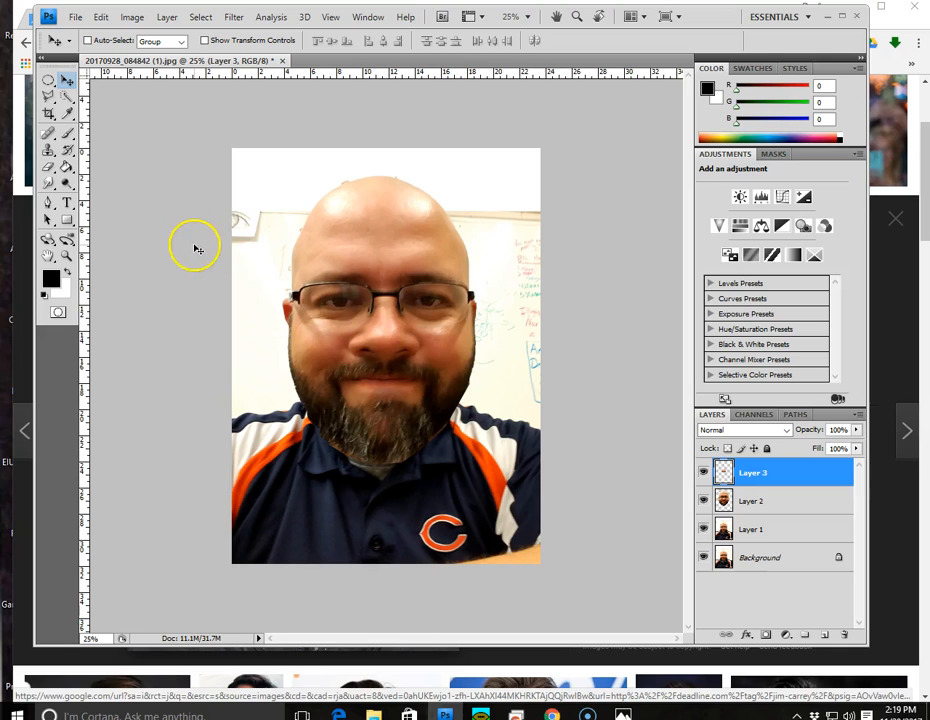
Outline the eye and lens on the image's left side of Layer 2 with the Polygonal Lasso and copy them onto a new layer
{"action": "left_click", "coordinate": [47, 95]}
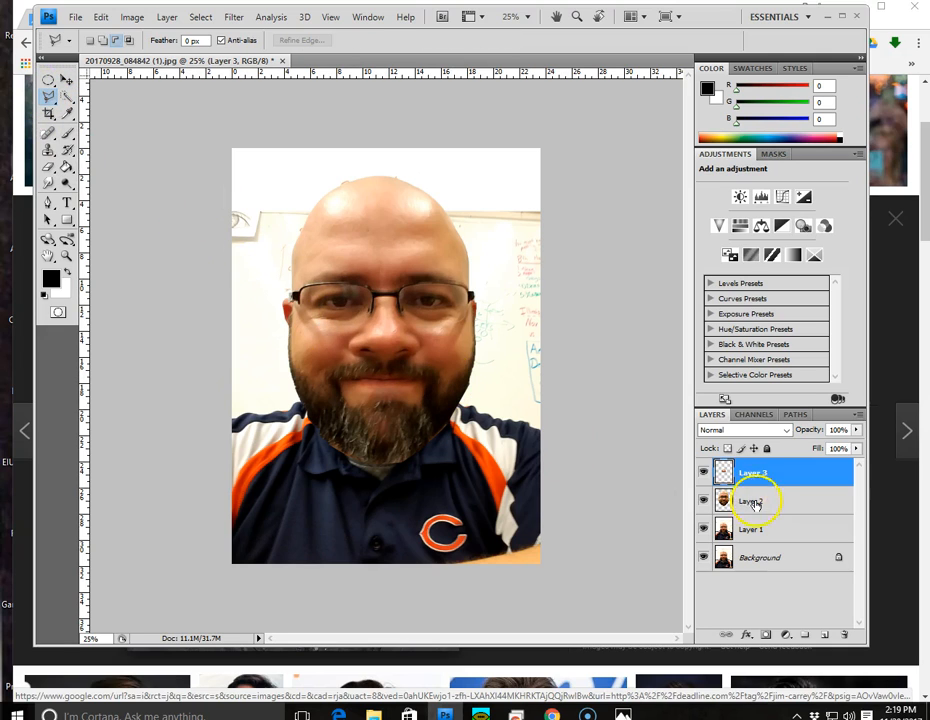
{"action": "left_click", "coordinate": [740, 499]}
{"action": "mouse_move", "coordinate": [299, 275]}
{"action": "left_mouse_down"}
{"action": "mouse_move", "coordinate": [303, 326]}
{"action": "mouse_move", "coordinate": [368, 328]}
{"action": "mouse_move", "coordinate": [381, 299]}
{"action": "left_mouse_up"}
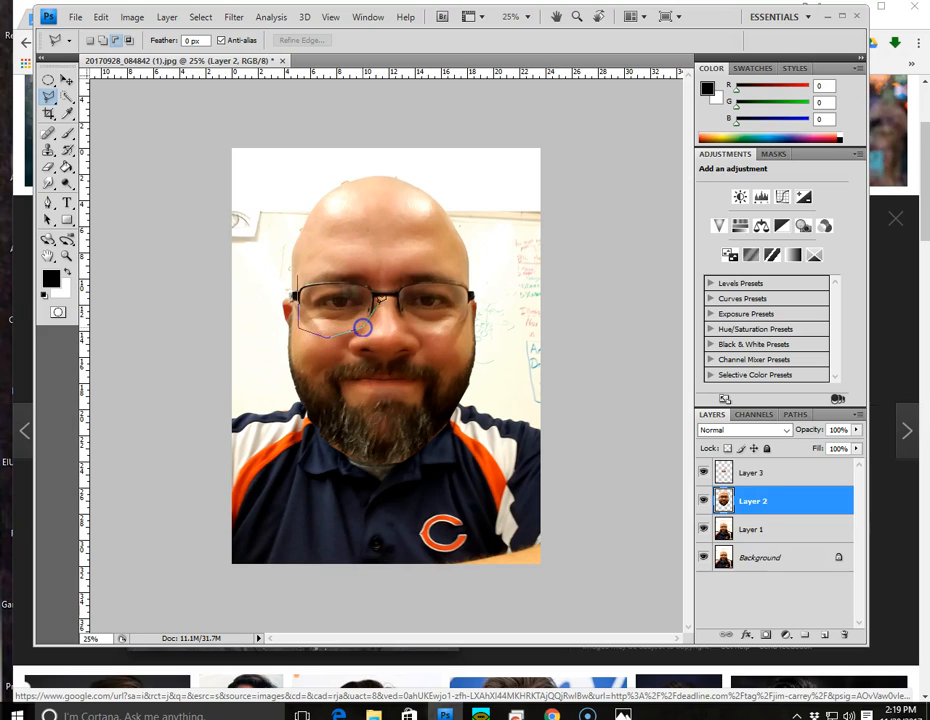
{"action": "left_click_drag", "start_coordinate": [333, 265], "coordinate": [297, 274]}
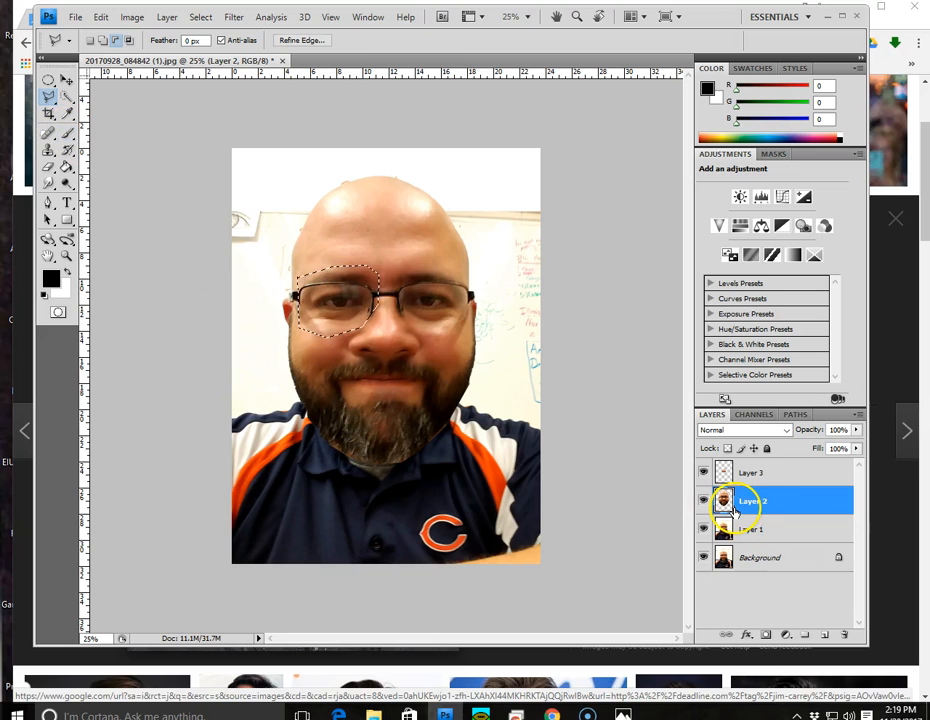
{"action": "key", "text": "ctrl+j"}
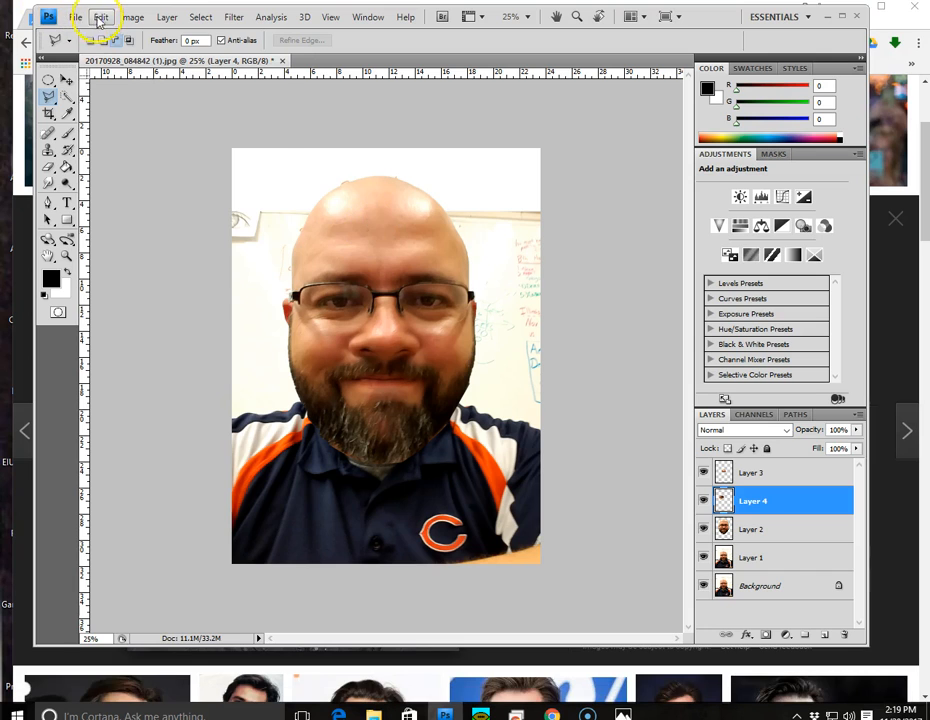
Scale the copied eye on Layer 4 down slightly
{"action": "left_click", "coordinate": [100, 17]}
{"action": "mouse_move", "coordinate": [132, 291]}
{"action": "left_click", "coordinate": [315, 306]}
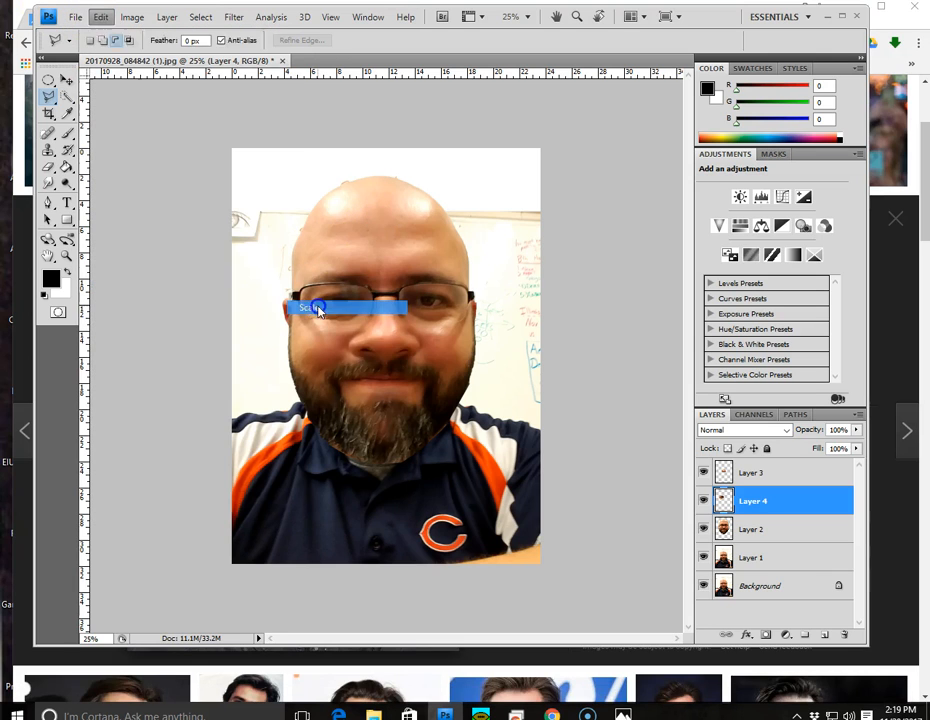
{"action": "left_click_drag", "start_coordinate": [379, 339], "coordinate": [367, 325]}
{"action": "key", "text": "Return"}
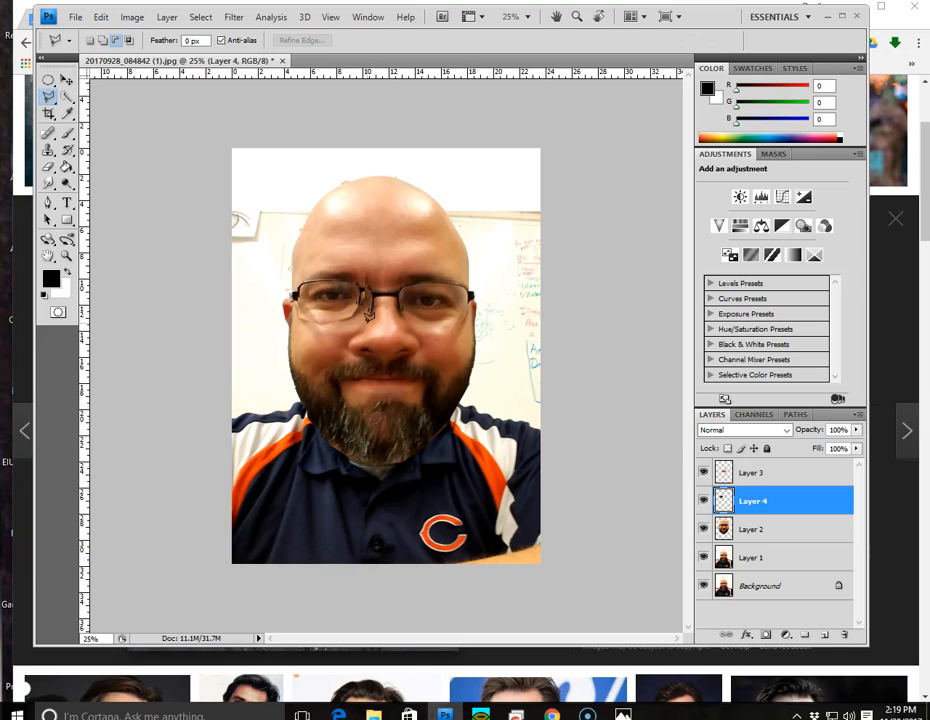
Move the shrunken eye back over the original eye and nudge it upward to line up with the glasses
{"action": "left_click", "coordinate": [66, 80]}
{"action": "mouse_move", "coordinate": [326, 291]}
{"action": "left_mouse_down"}
{"action": "mouse_move", "coordinate": [341, 313]}
{"action": "mouse_move", "coordinate": [335, 308]}
{"action": "left_mouse_up"}
{"action": "key", "text": "Up"}
{"action": "key", "text": "Up"}
{"action": "key", "text": "Up"}
{"action": "key", "text": "Up"}
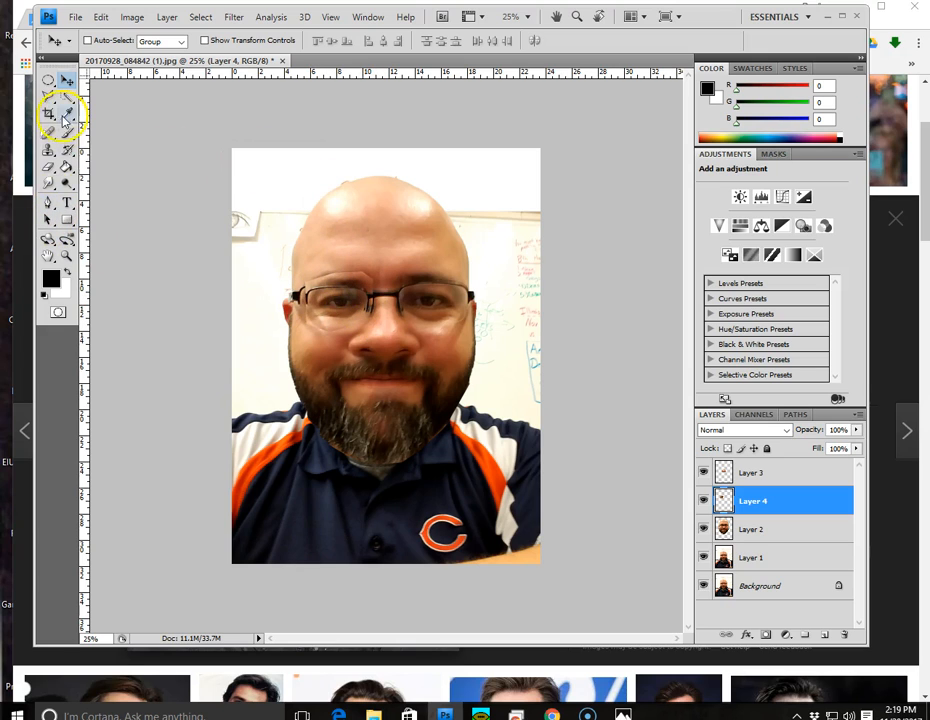
Erase the surrounding edges of the eye copy on Layer 4 with the soft 200 px Eraser to blend it in
{"action": "left_click", "coordinate": [49, 167]}
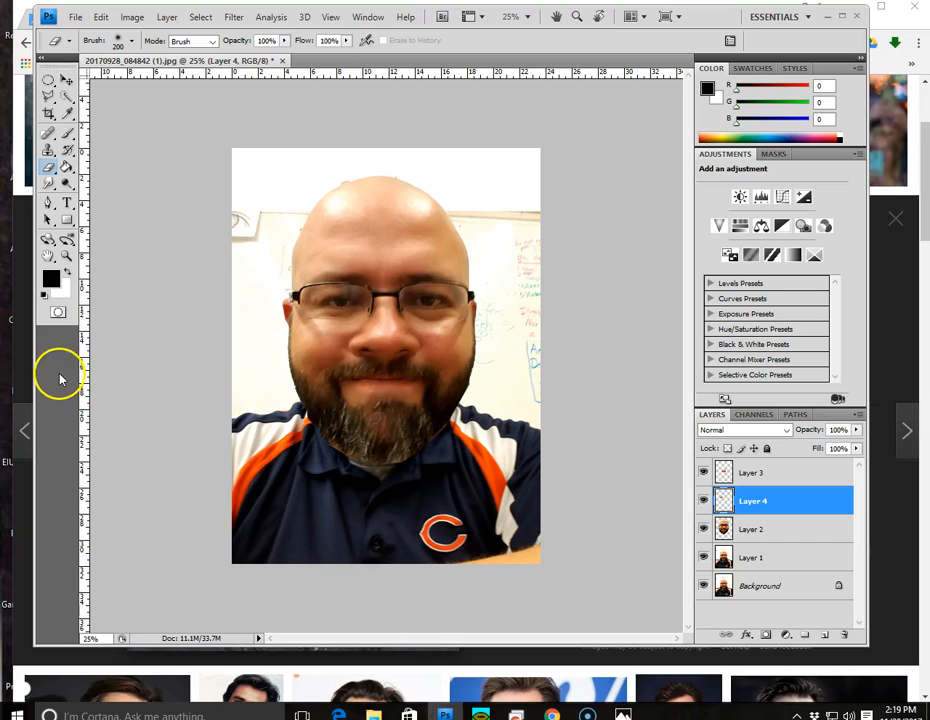
{"action": "left_click_drag", "start_coordinate": [276, 385], "coordinate": [276, 420]}
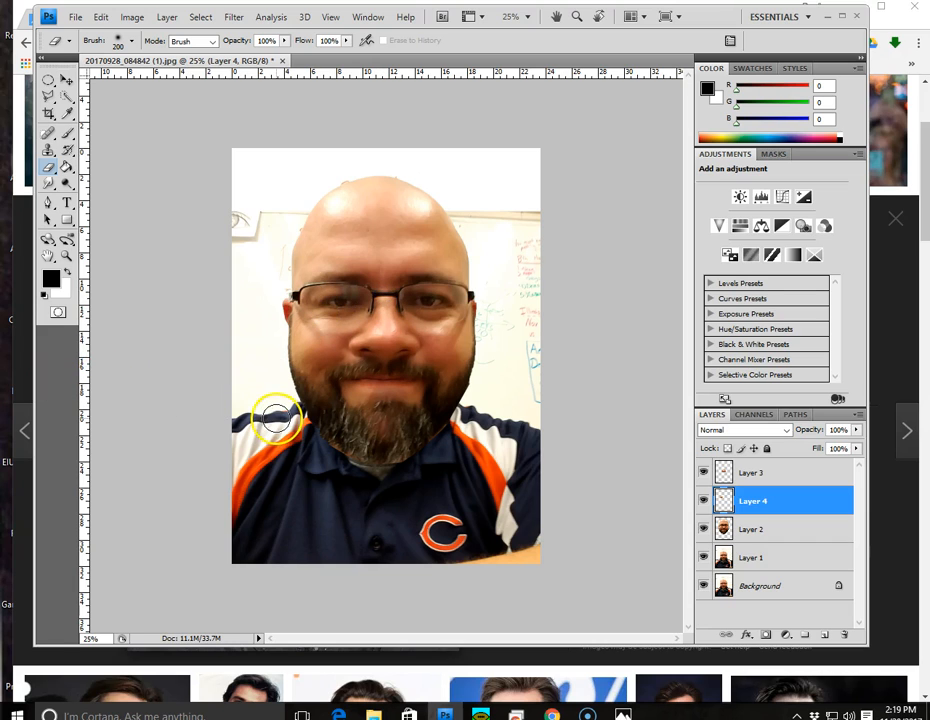
Outline the eye and lens on the image's right side of Layer 2 with the Polygonal Lasso and copy them onto a new layer
{"action": "left_click", "coordinate": [66, 79]}
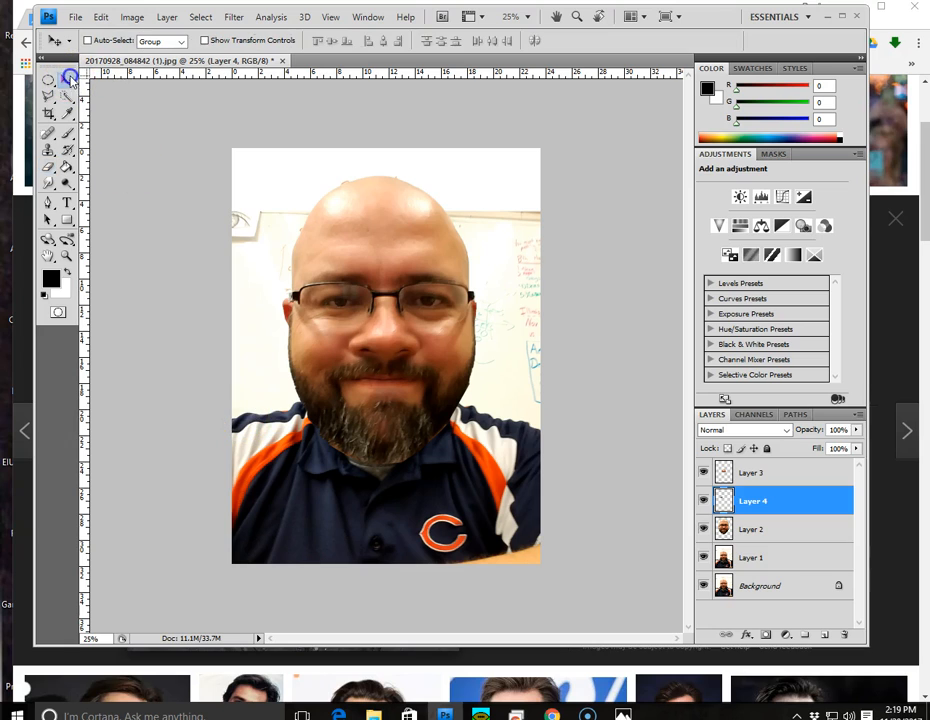
{"action": "left_click", "coordinate": [748, 531]}
{"action": "left_click", "coordinate": [47, 96]}
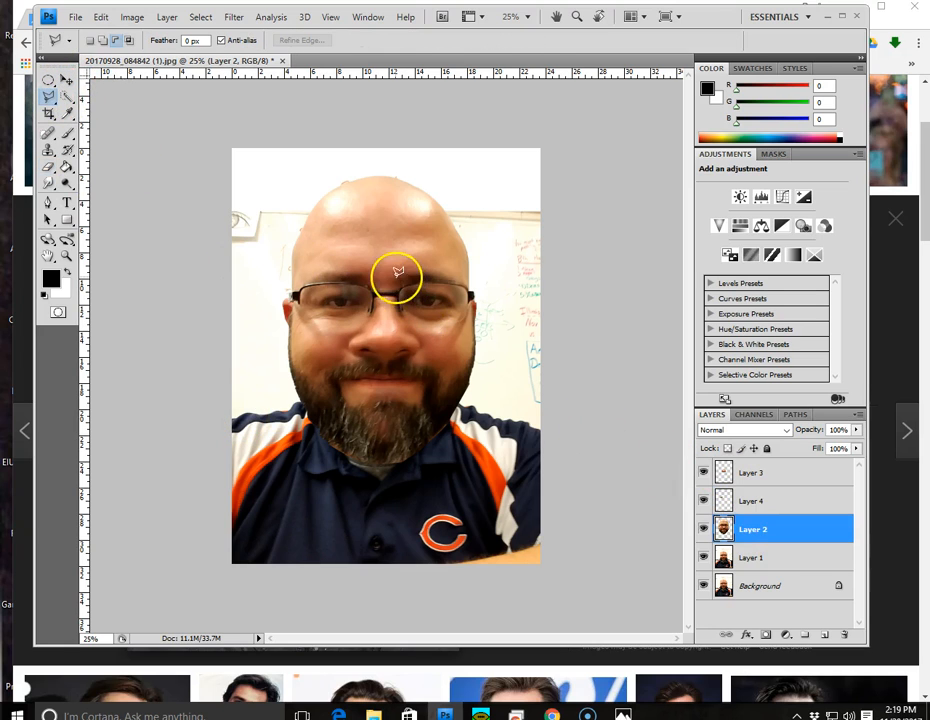
{"action": "mouse_move", "coordinate": [397, 315]}
{"action": "left_mouse_down"}
{"action": "mouse_move", "coordinate": [442, 338]}
{"action": "mouse_move", "coordinate": [464, 333]}
{"action": "mouse_move", "coordinate": [463, 264]}
{"action": "mouse_move", "coordinate": [403, 270]}
{"action": "left_mouse_up"}
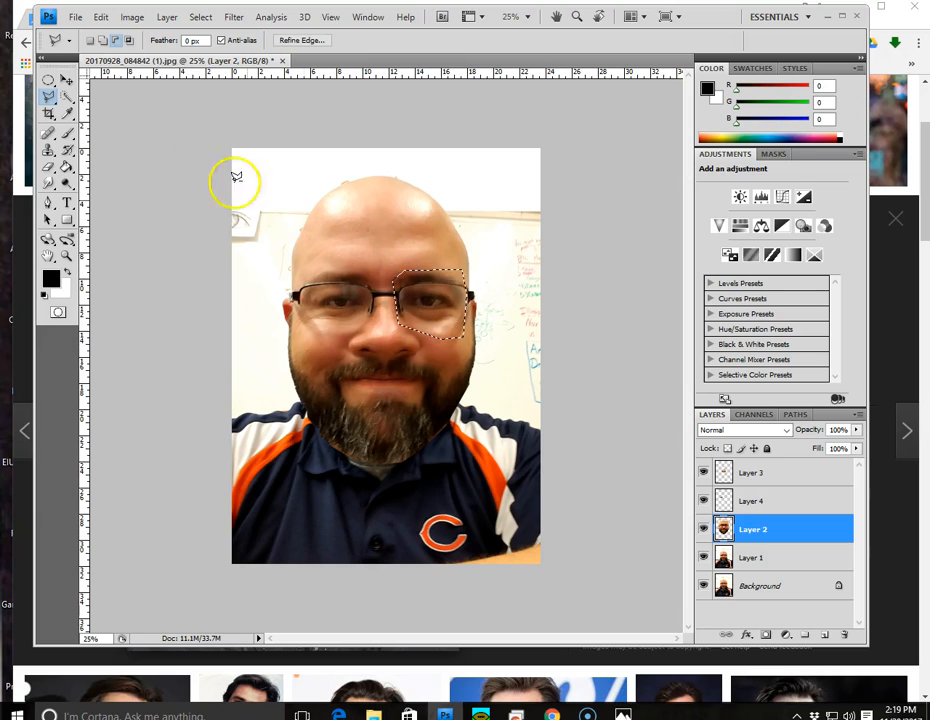
{"action": "key", "text": "ctrl+j"}
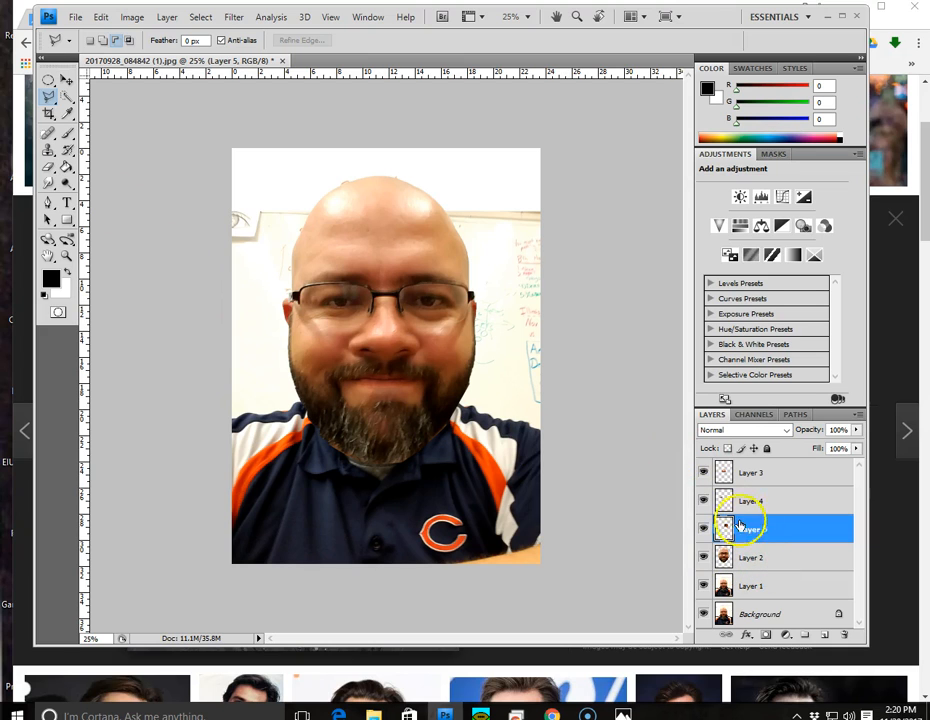
Repeat the last scale transform on the copied eye and move the shrunken copy back over the original eye to fit the glasses
{"action": "left_click", "coordinate": [101, 17]}
{"action": "mouse_move", "coordinate": [140, 288]}
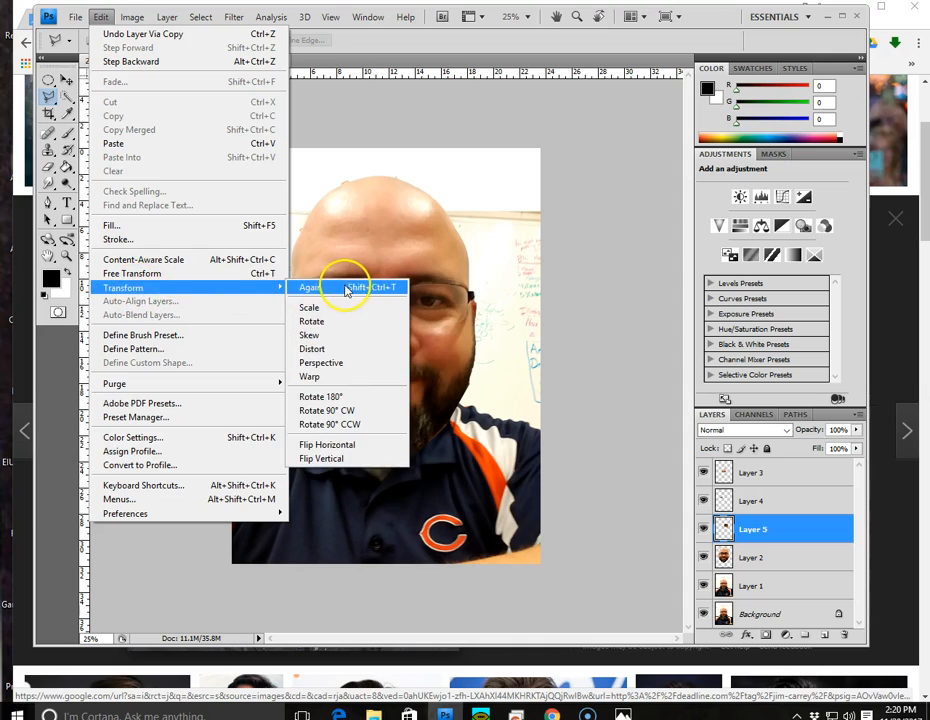
{"action": "left_click", "coordinate": [345, 287]}
{"action": "left_click", "coordinate": [67, 79]}
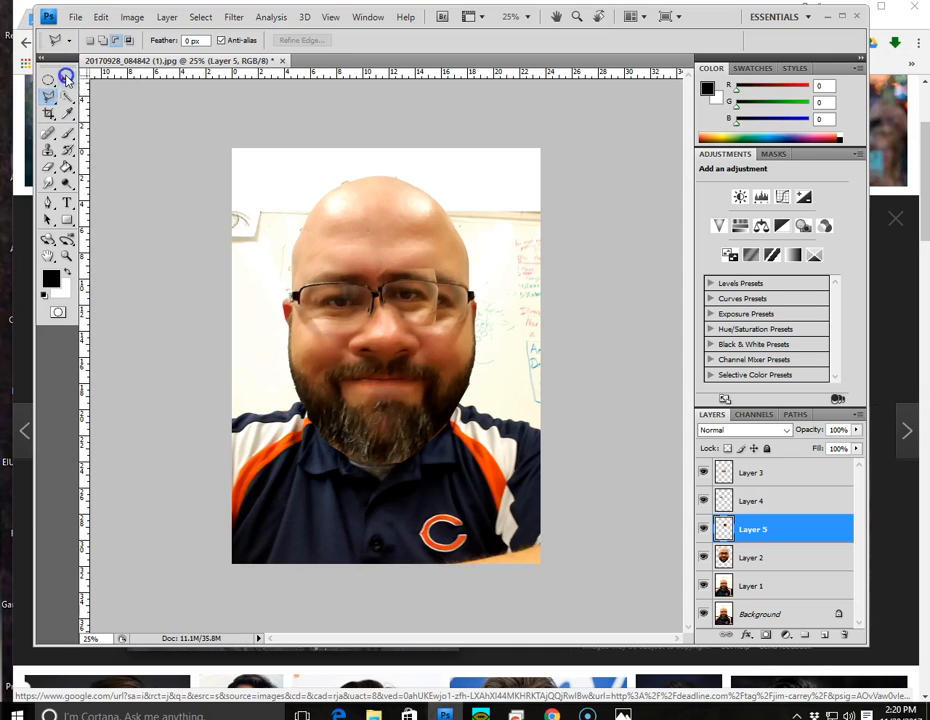
{"action": "left_click_drag", "start_coordinate": [399, 303], "coordinate": [424, 308]}
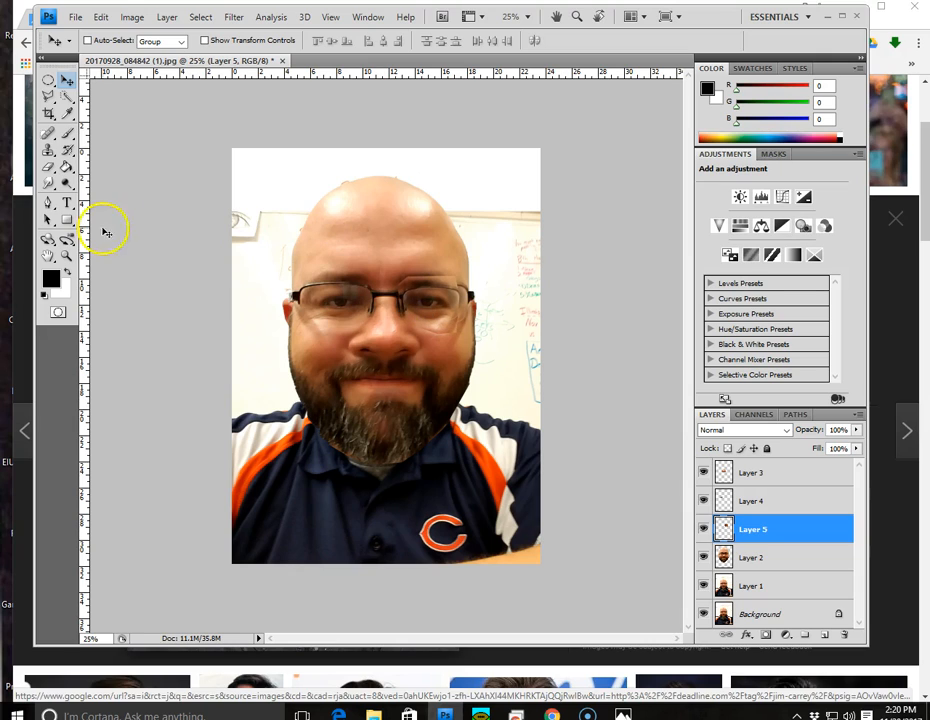
Erase the surrounding edges of the eye copy on Layer 5 with the soft 200 px Eraser to blend it into the face
{"action": "left_click", "coordinate": [48, 167]}
{"action": "left_click", "coordinate": [399, 282]}
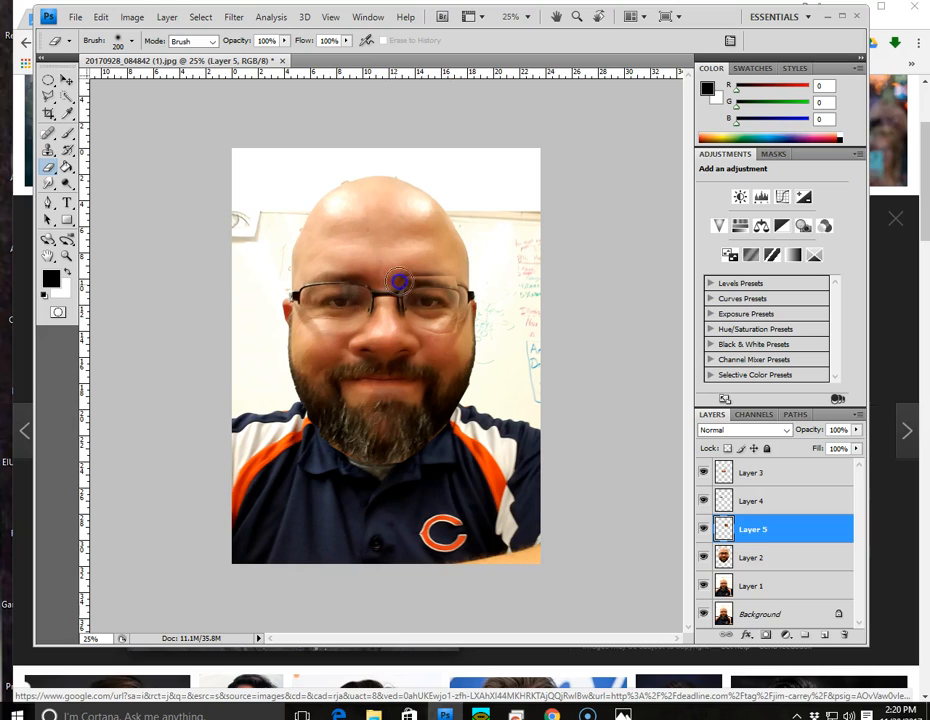
{"action": "left_click_drag", "start_coordinate": [421, 279], "coordinate": [479, 290]}
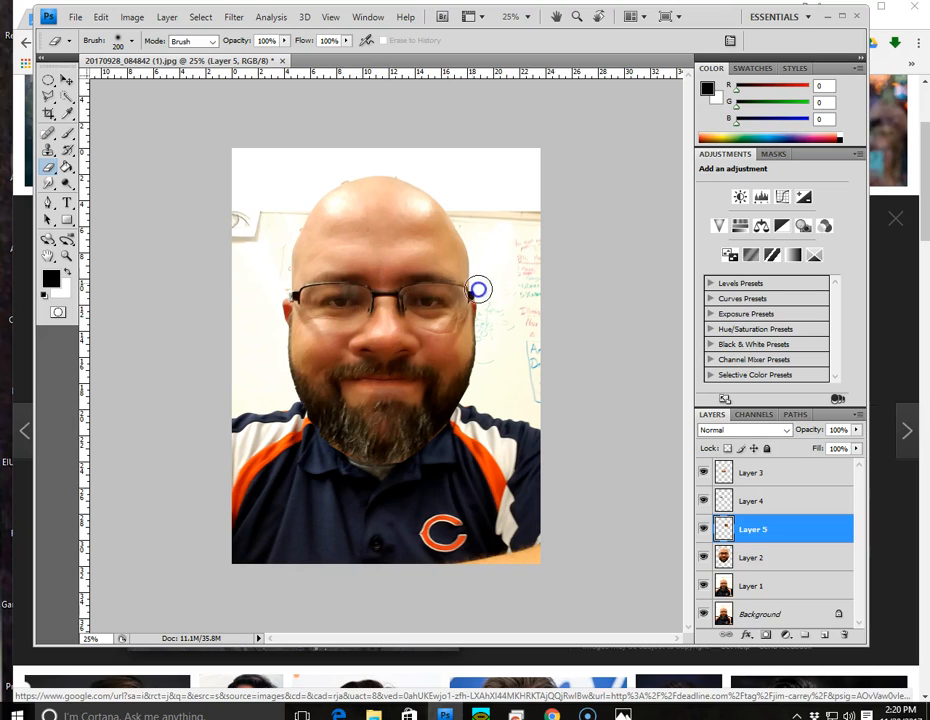
{"action": "mouse_move", "coordinate": [459, 341]}
{"action": "left_mouse_down"}
{"action": "mouse_move", "coordinate": [473, 332]}
{"action": "mouse_move", "coordinate": [450, 333]}
{"action": "left_mouse_up"}
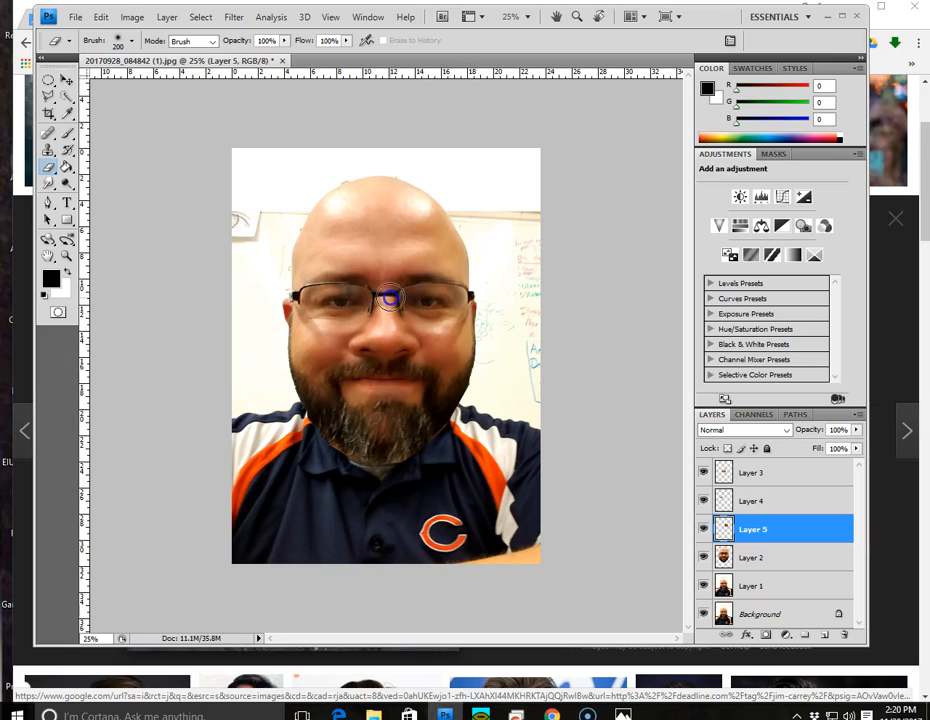
{"action": "left_click_drag", "start_coordinate": [401, 277], "coordinate": [404, 277]}
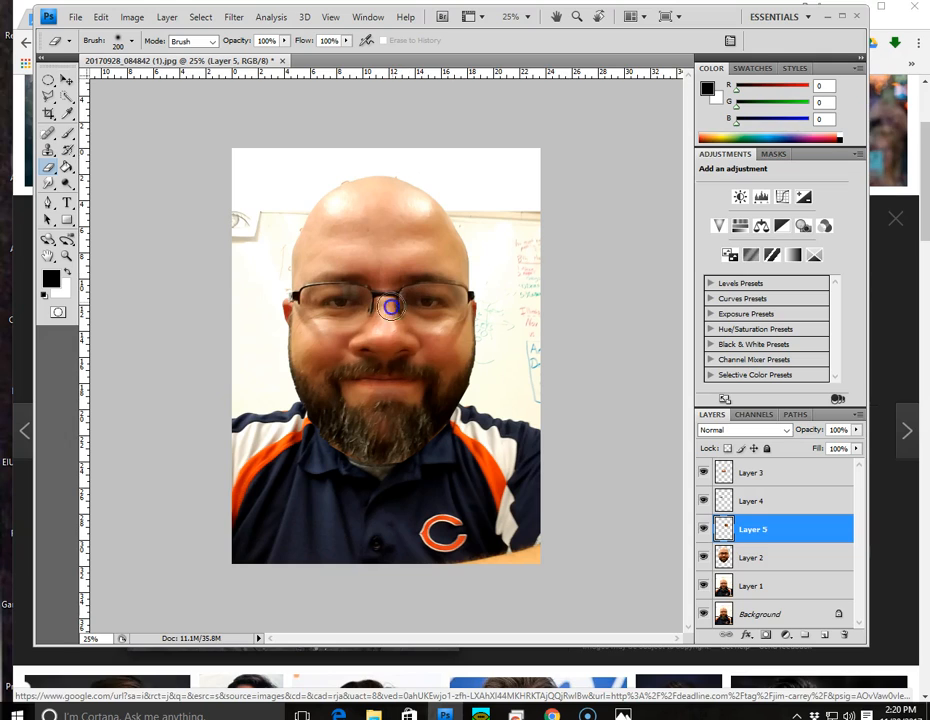
{"action": "left_click_drag", "start_coordinate": [407, 325], "coordinate": [440, 374]}
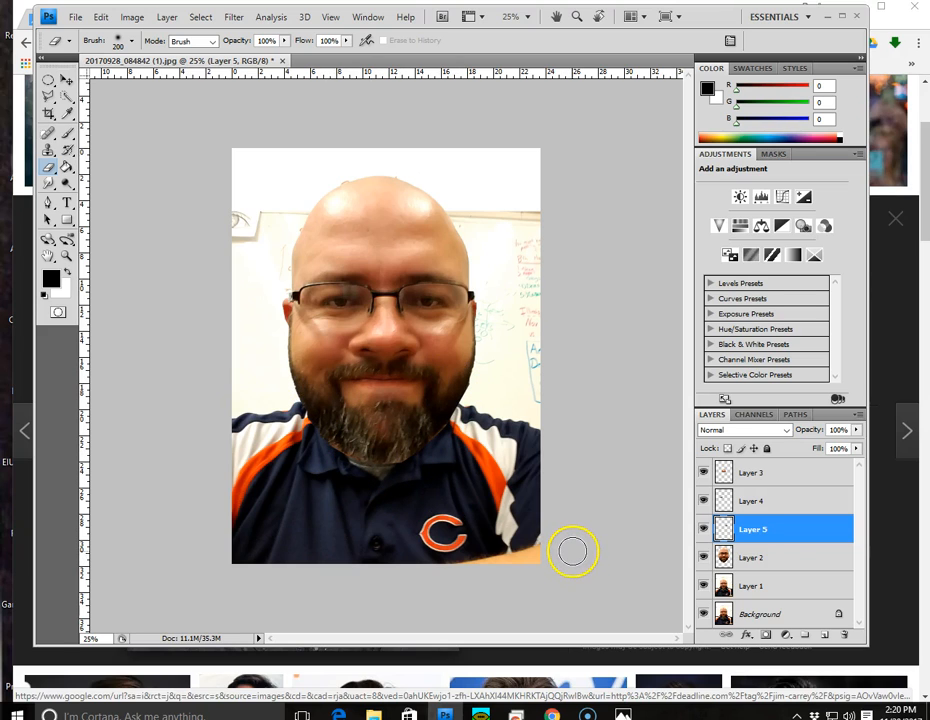
Start saving the document as a new file and choose the ART 1 folder inside the desktop's Home Folder as its location
{"action": "left_click", "coordinate": [74, 17]}
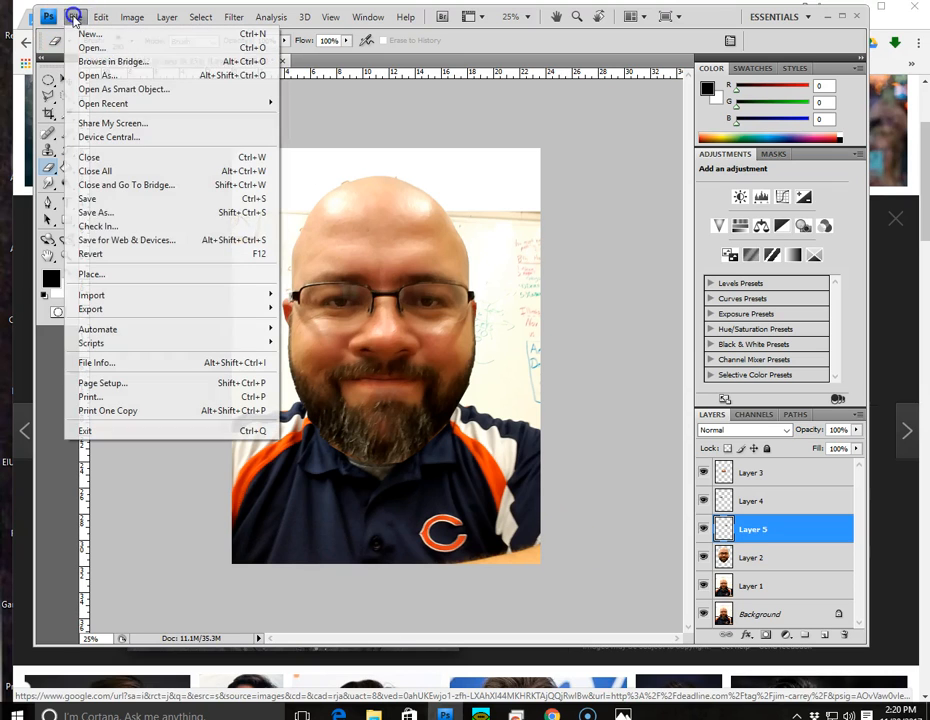
{"action": "left_click", "coordinate": [104, 212]}
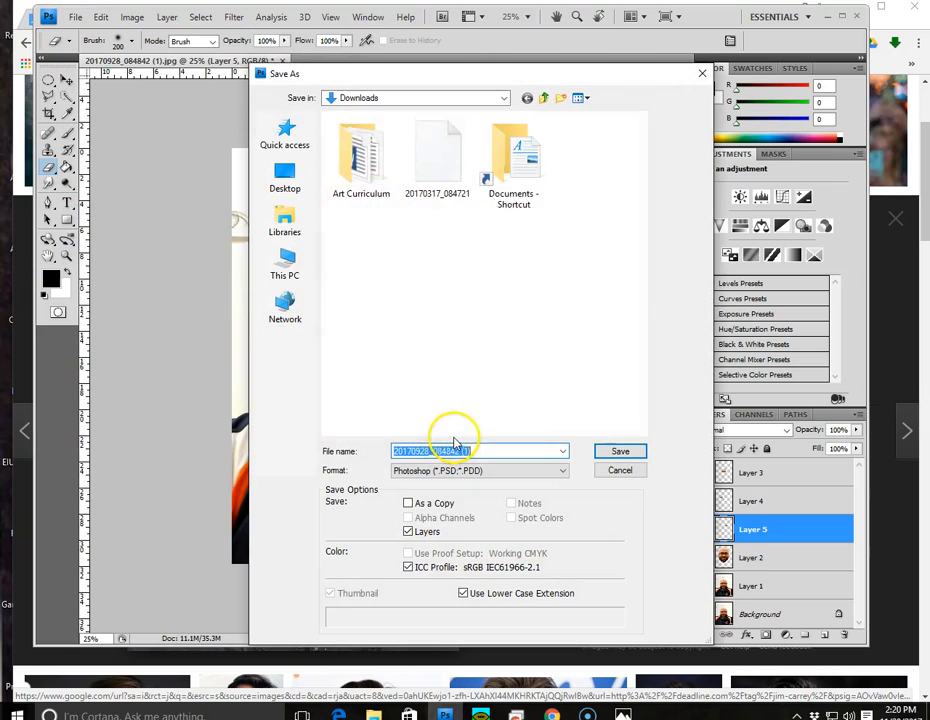
{"action": "left_click", "coordinate": [287, 180]}
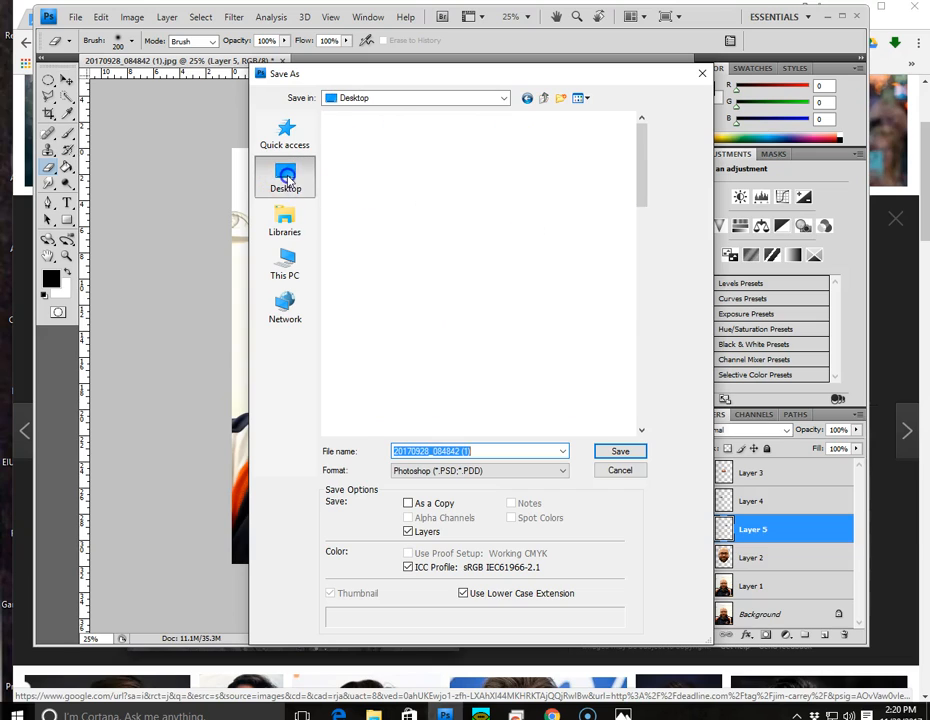
{"action": "left_click_drag", "start_coordinate": [640, 160], "coordinate": [625, 385]}
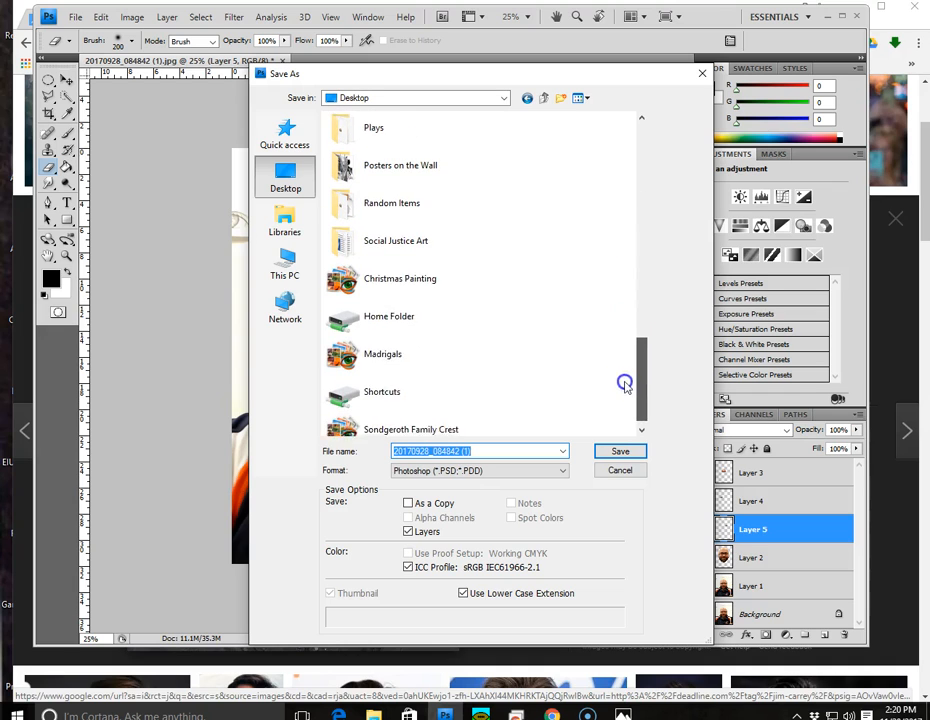
{"action": "double_click", "coordinate": [385, 298]}
{"action": "left_click", "coordinate": [510, 178]}
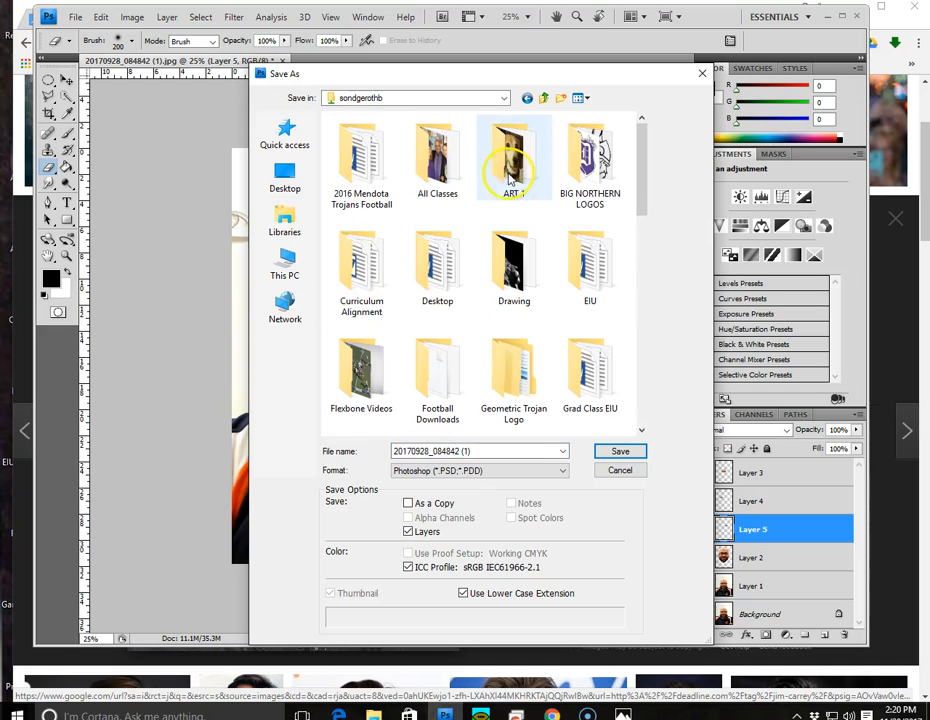
{"action": "double_click", "coordinate": [510, 178]}
Name the file with the owner's surname and save it in Photoshop PSD format with layers and Maximize compatibility on
{"action": "triple_click", "coordinate": [487, 450]}
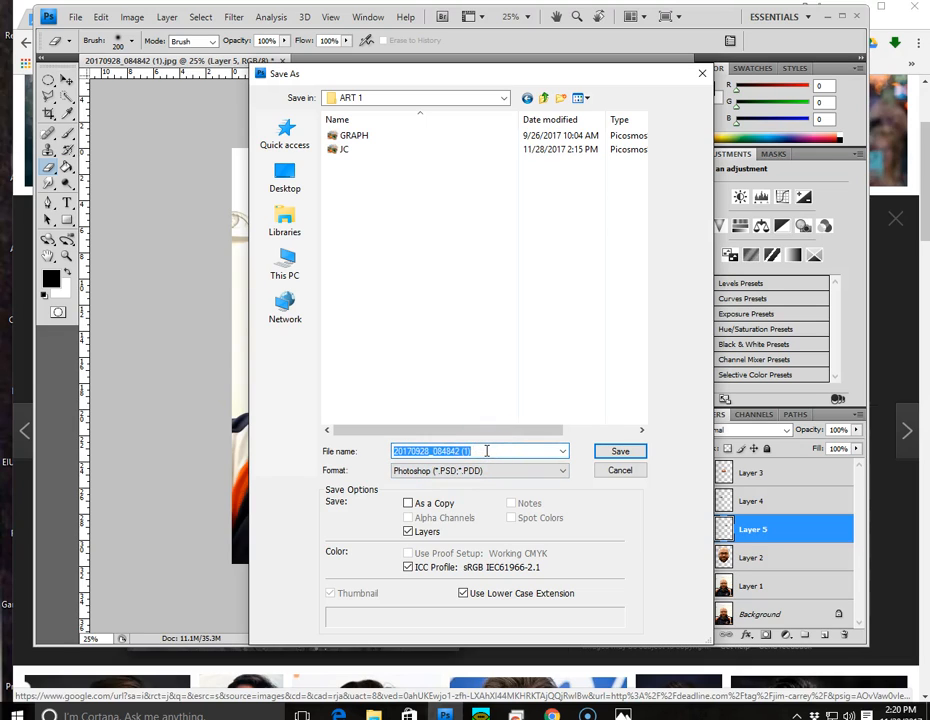
{"action": "type", "text": "Sondgeroth"}
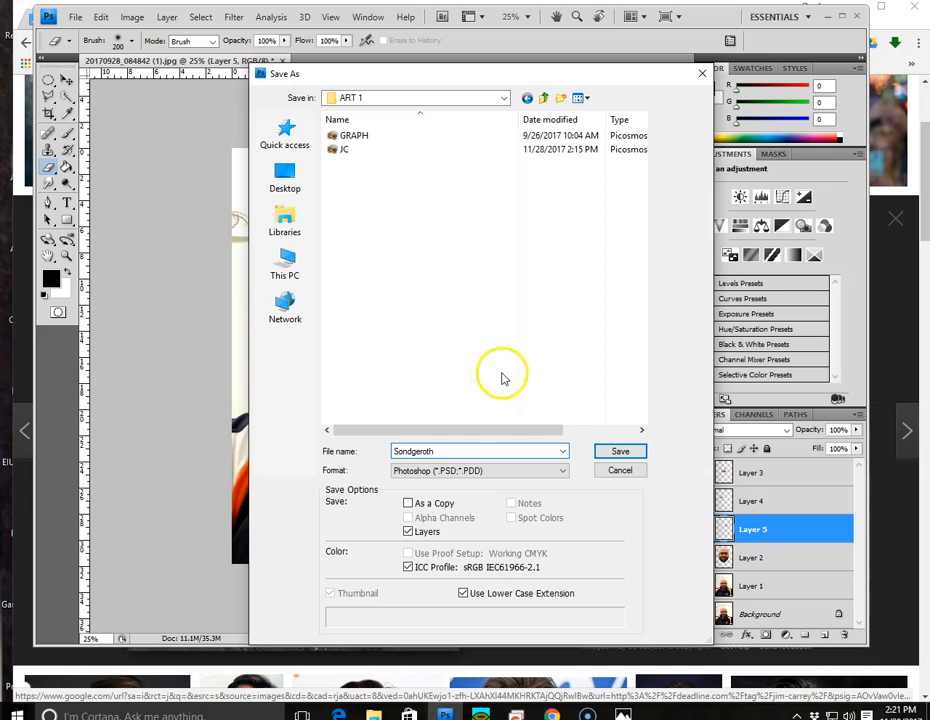
{"action": "left_click", "coordinate": [620, 451]}
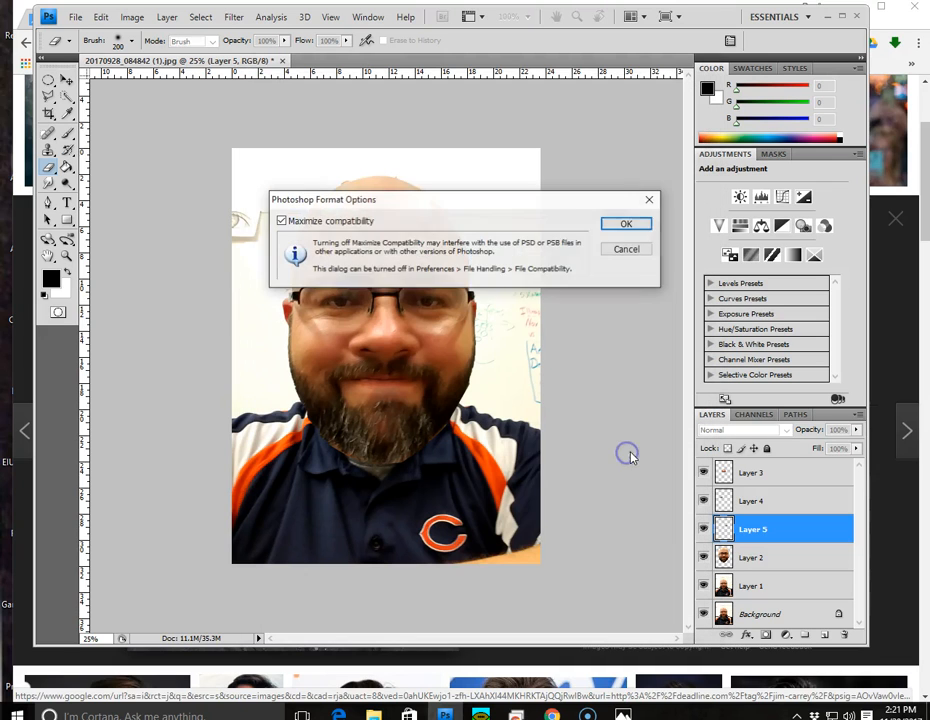
{"action": "left_click", "coordinate": [626, 222]}
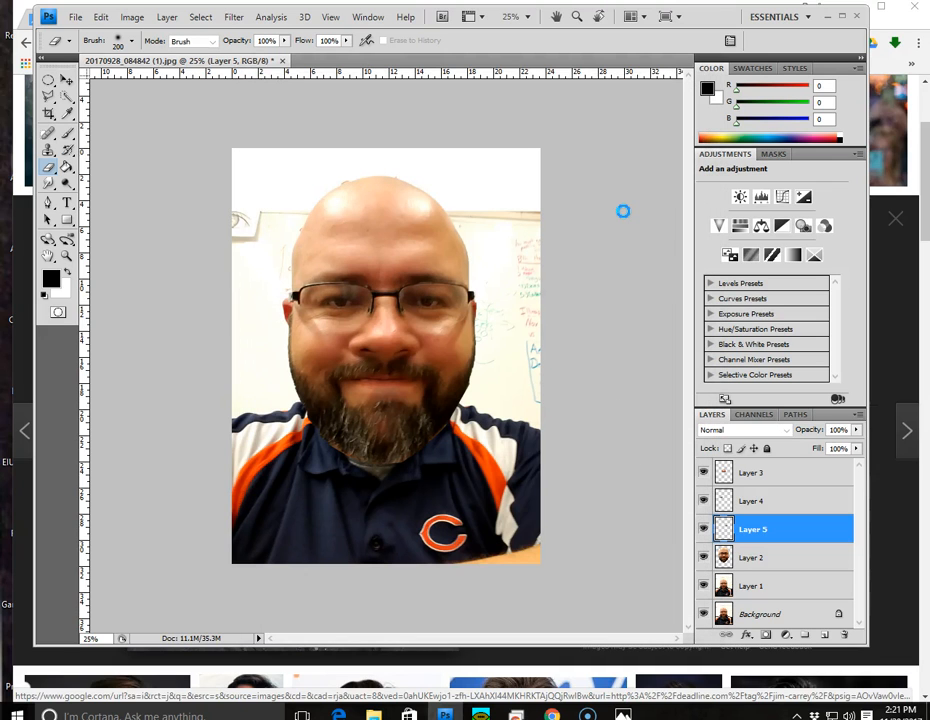